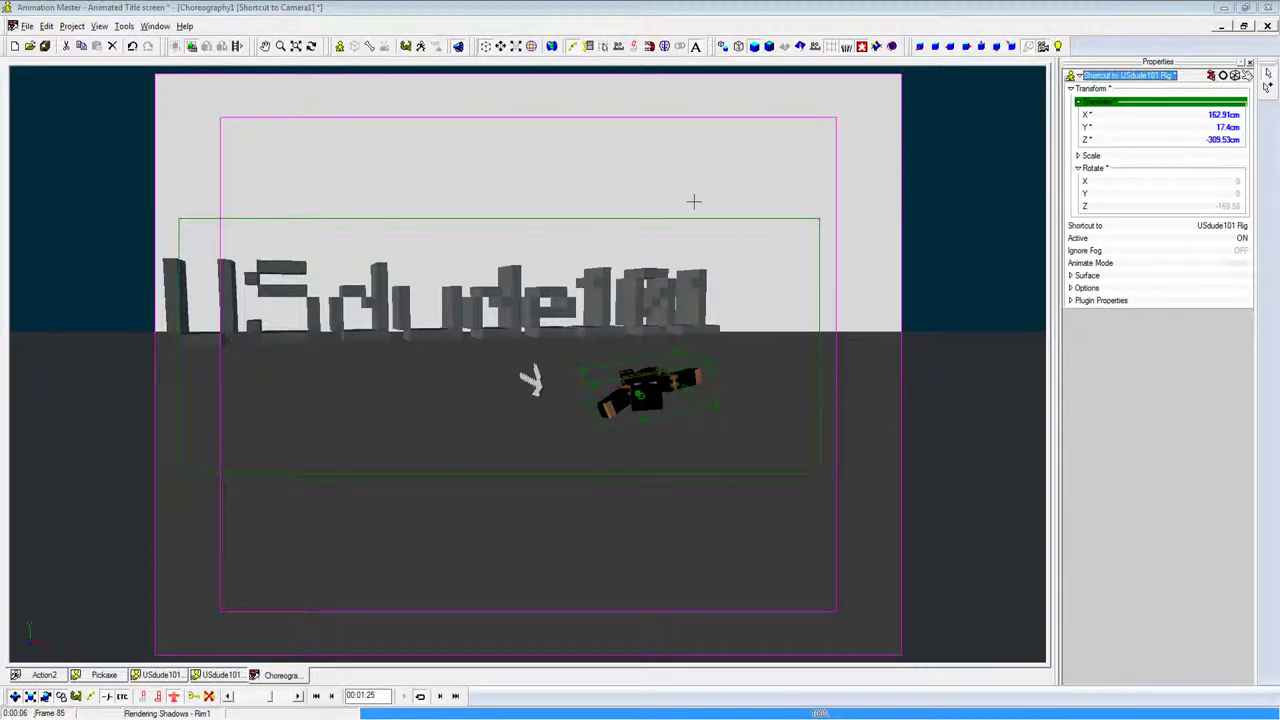
Step: Orbit the title-screen choreography in Birds Eye view to survey the whole scene
click(793, 320)
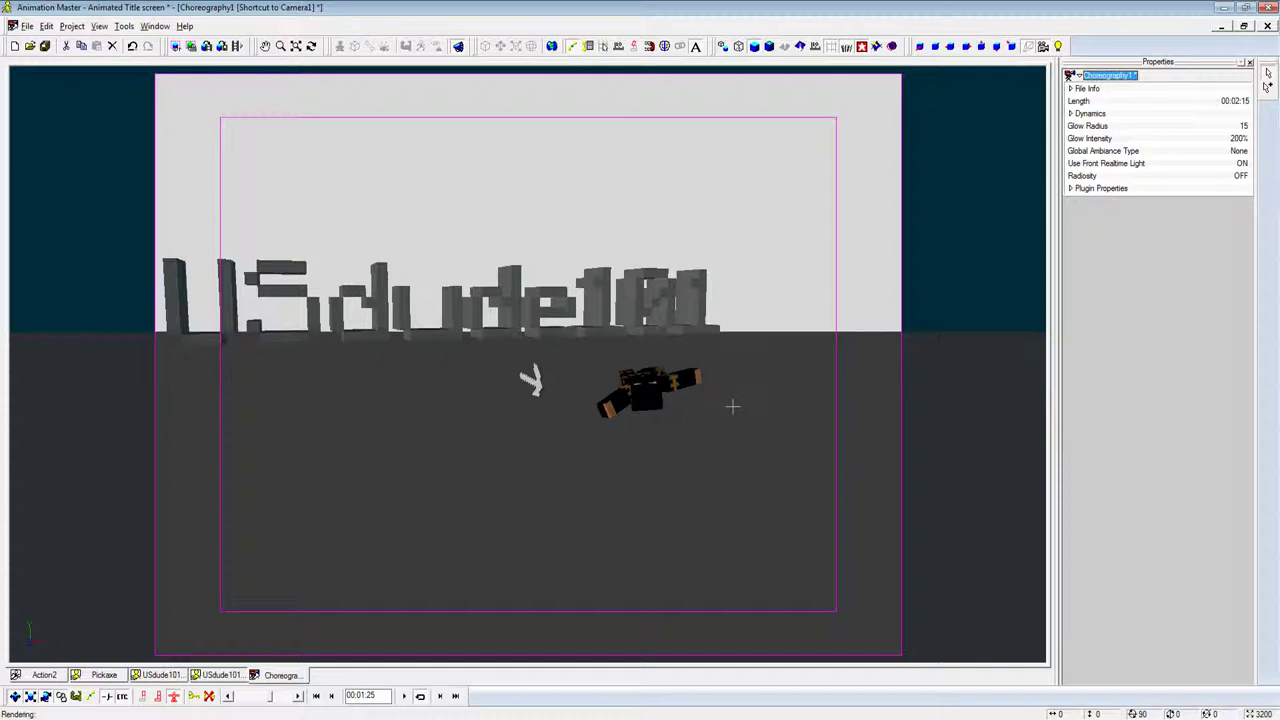
key(t)
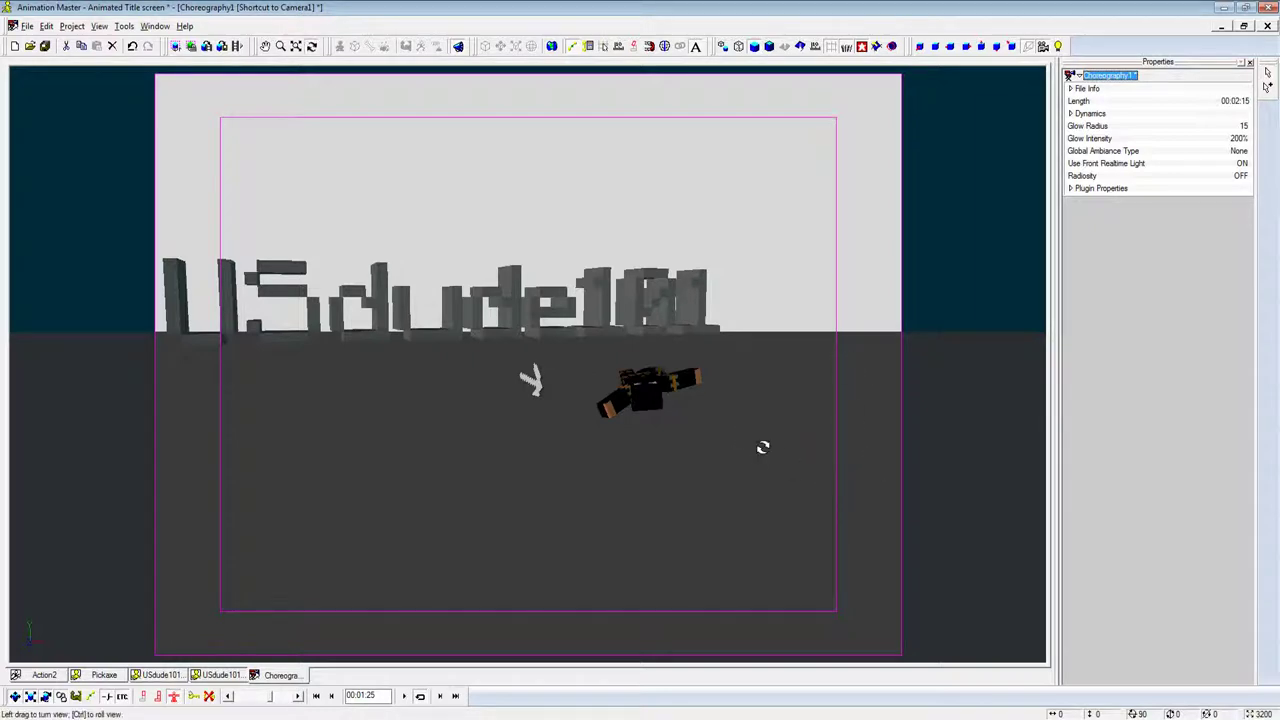
mouse_move(763, 446)
mouse_down()
mouse_move(683, 480)
mouse_move(369, 491)
mouse_move(410, 516)
mouse_up()
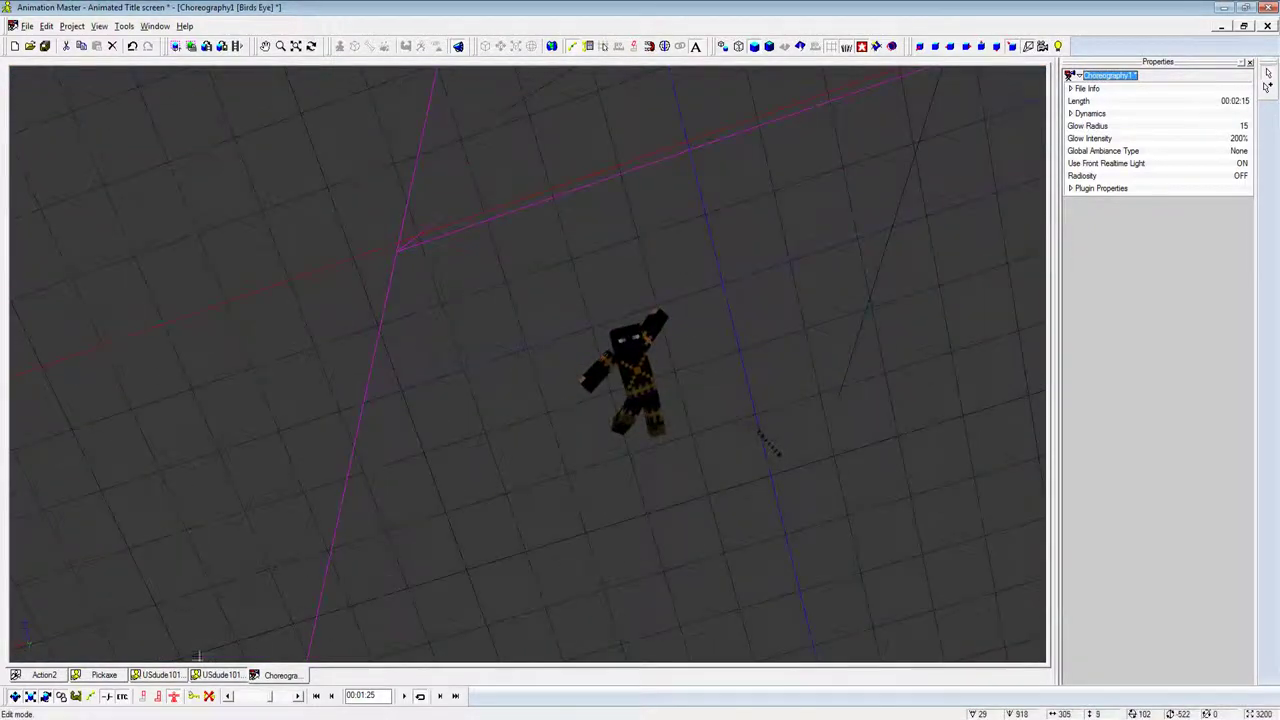
Step: Switch to the USdude101 Rig model, turn it, and show the Project Workspace
click(218, 675)
mouse_move(651, 271)
mouse_down()
mouse_move(877, 314)
mouse_move(841, 364)
mouse_move(680, 357)
mouse_move(680, 323)
mouse_move(747, 320)
mouse_move(671, 317)
mouse_move(689, 317)
mouse_up()
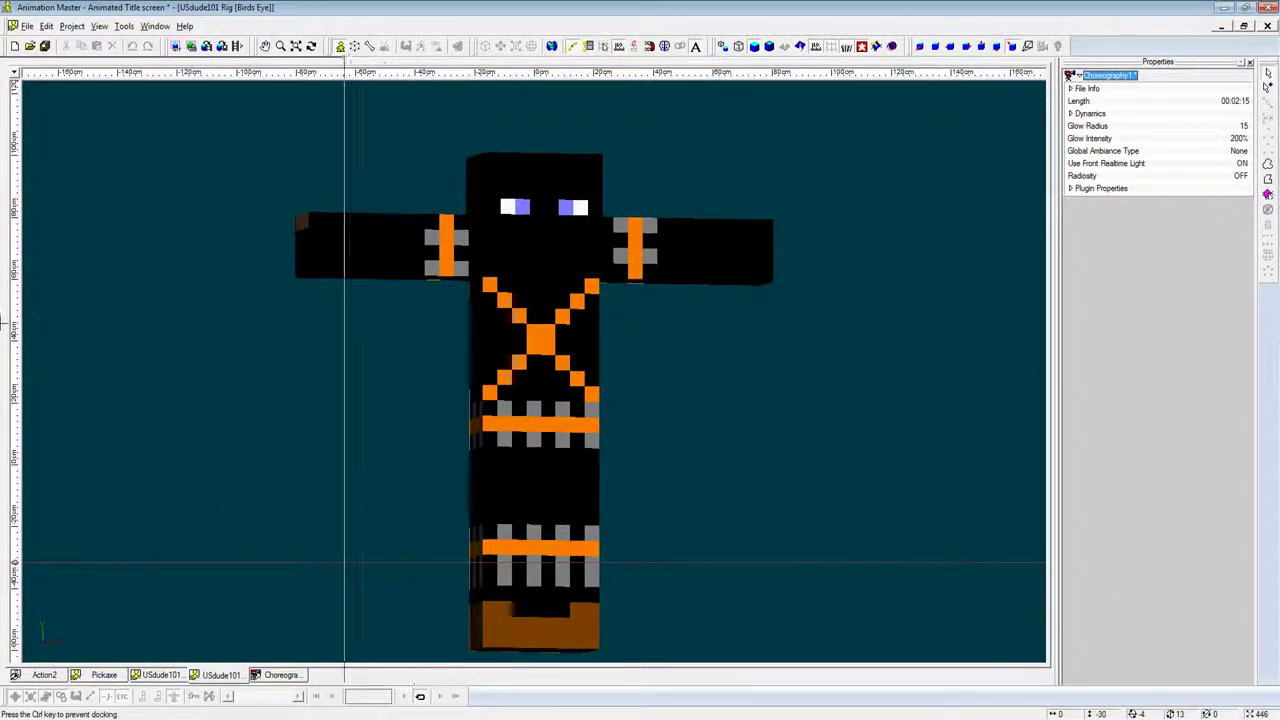
key(ctrl+1)
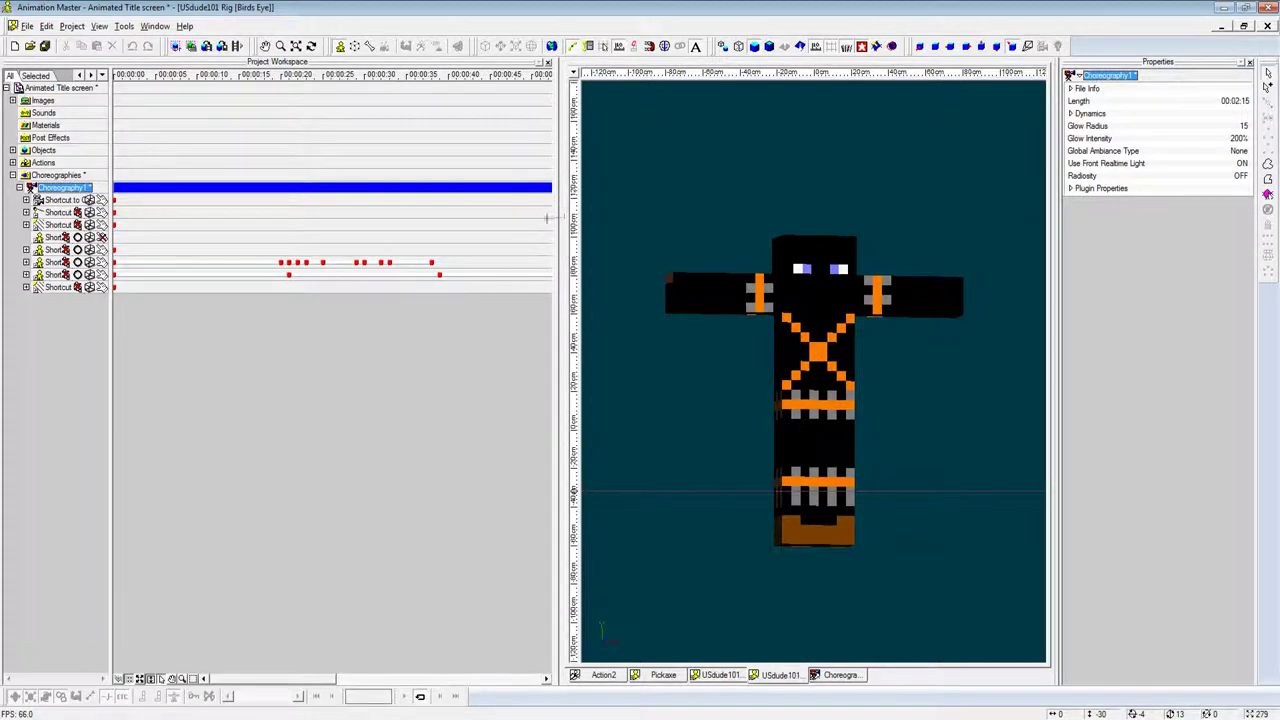
Step: Widen the view, check the rig in perspective and front views, then open USdude101 Name
drag(559, 216, 128, 216)
mouse_move(862, 368)
middle_down()
mouse_move(849, 386)
mouse_move(648, 377)
mouse_move(663, 349)
middle_up()
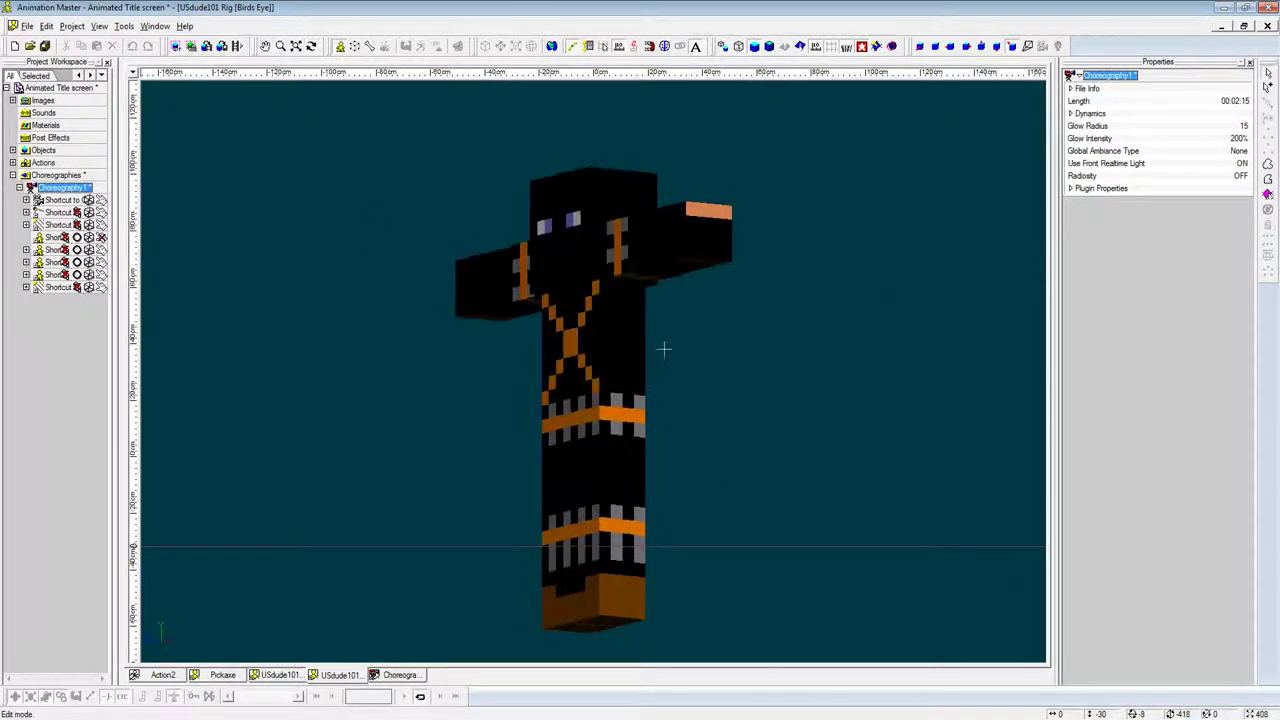
key(1)
scroll(793, 293, down, 2)
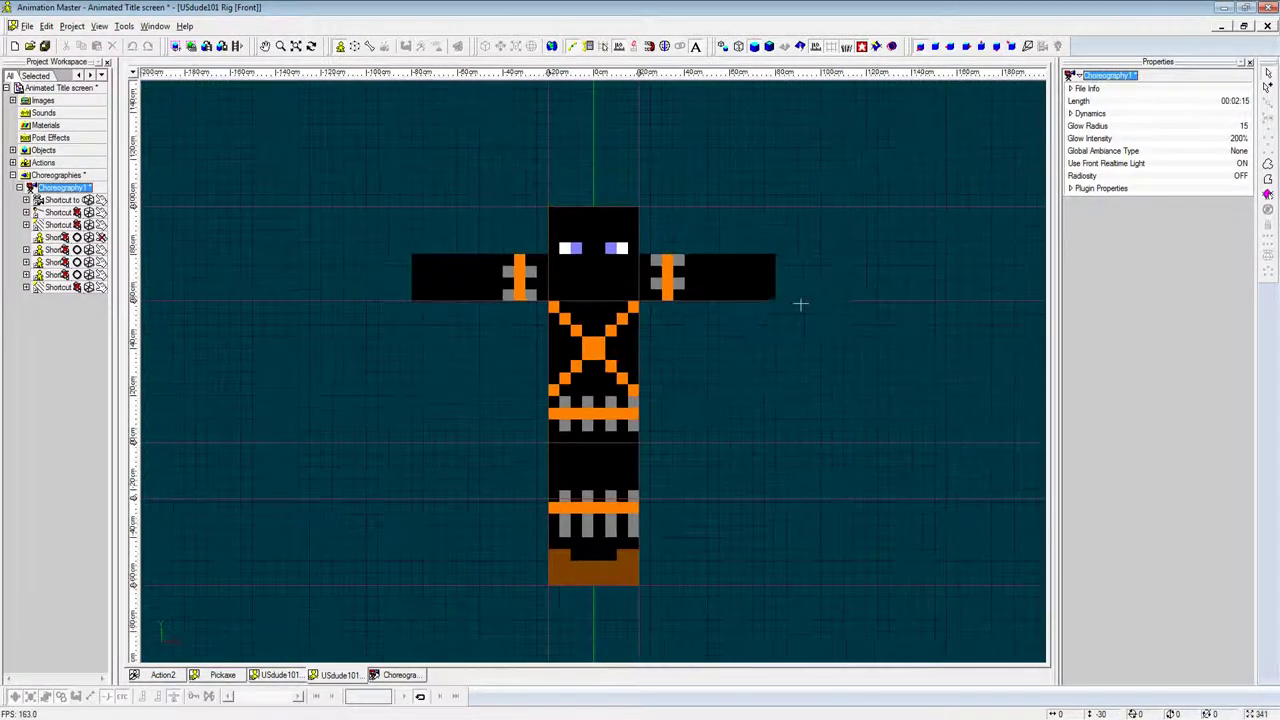
scroll(884, 365, up, 1)
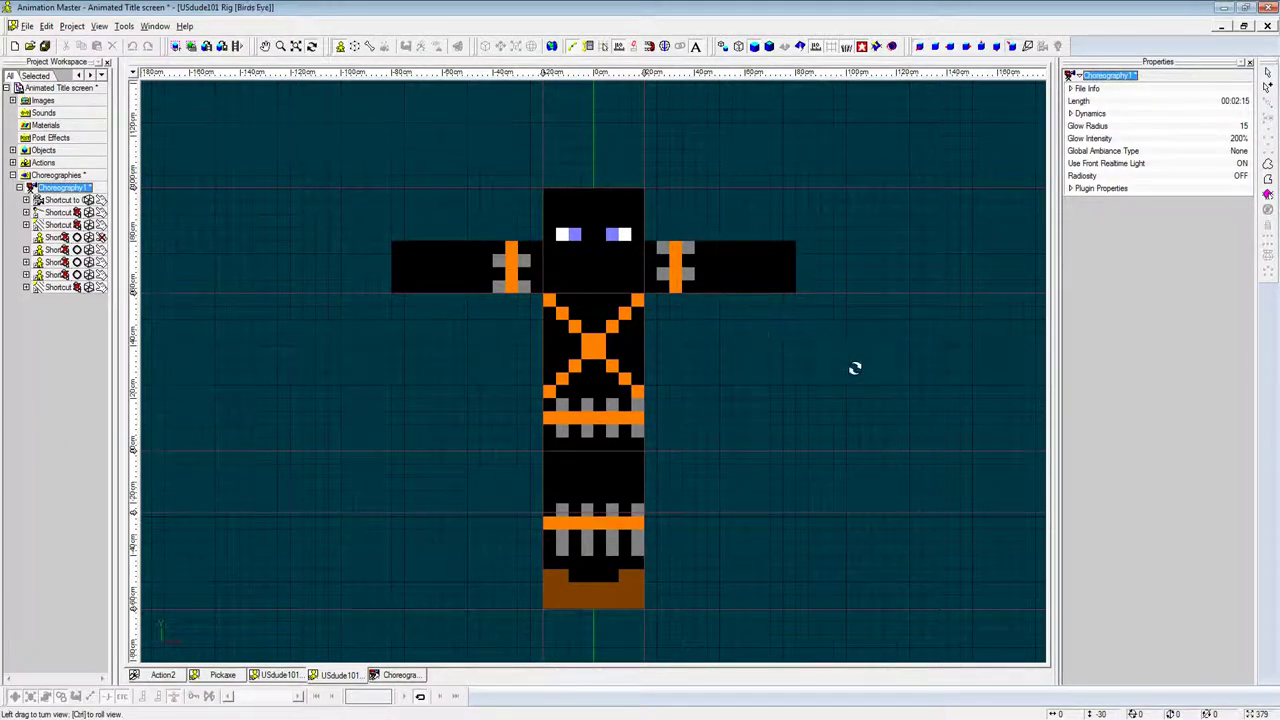
middle_drag(854, 369, 711, 377)
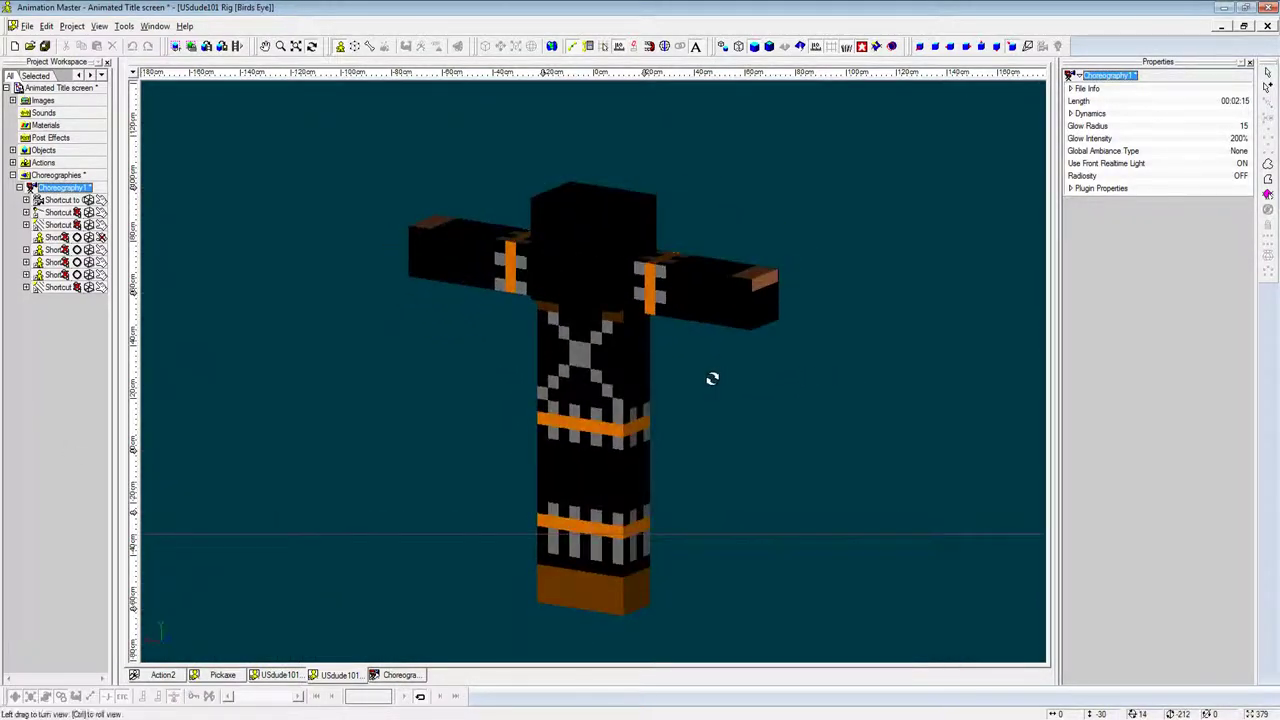
key(1)
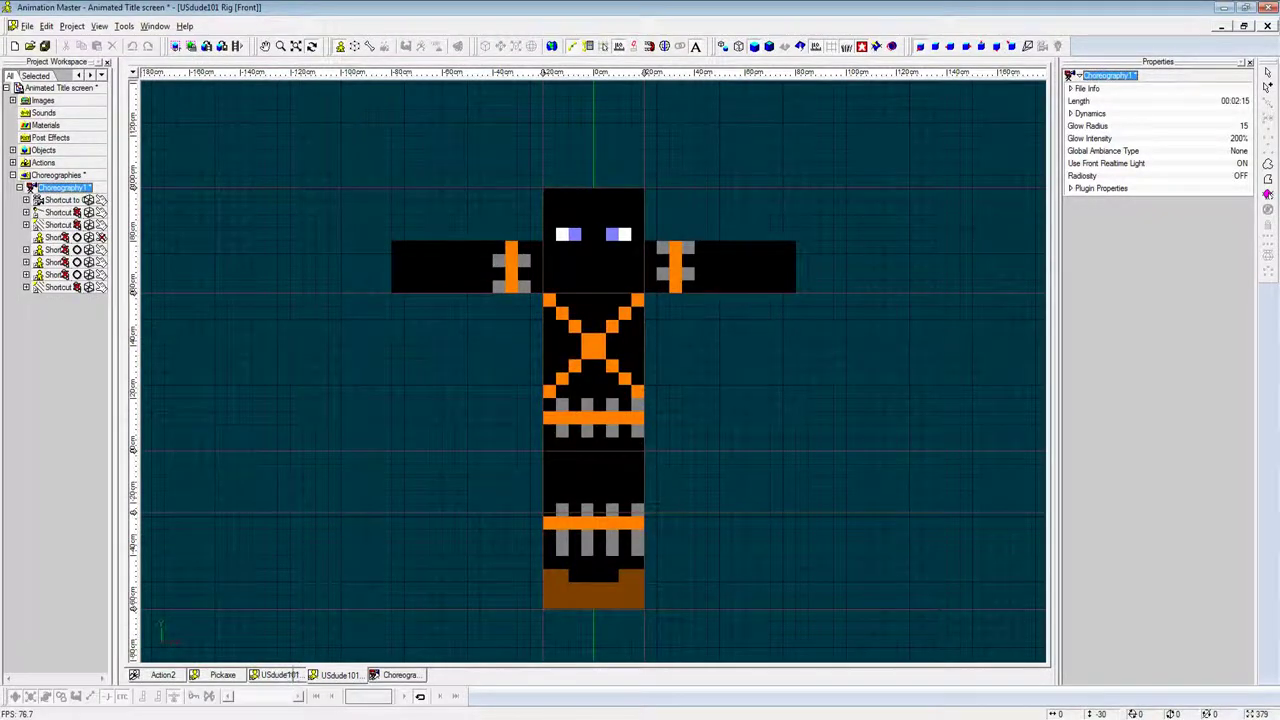
click(290, 674)
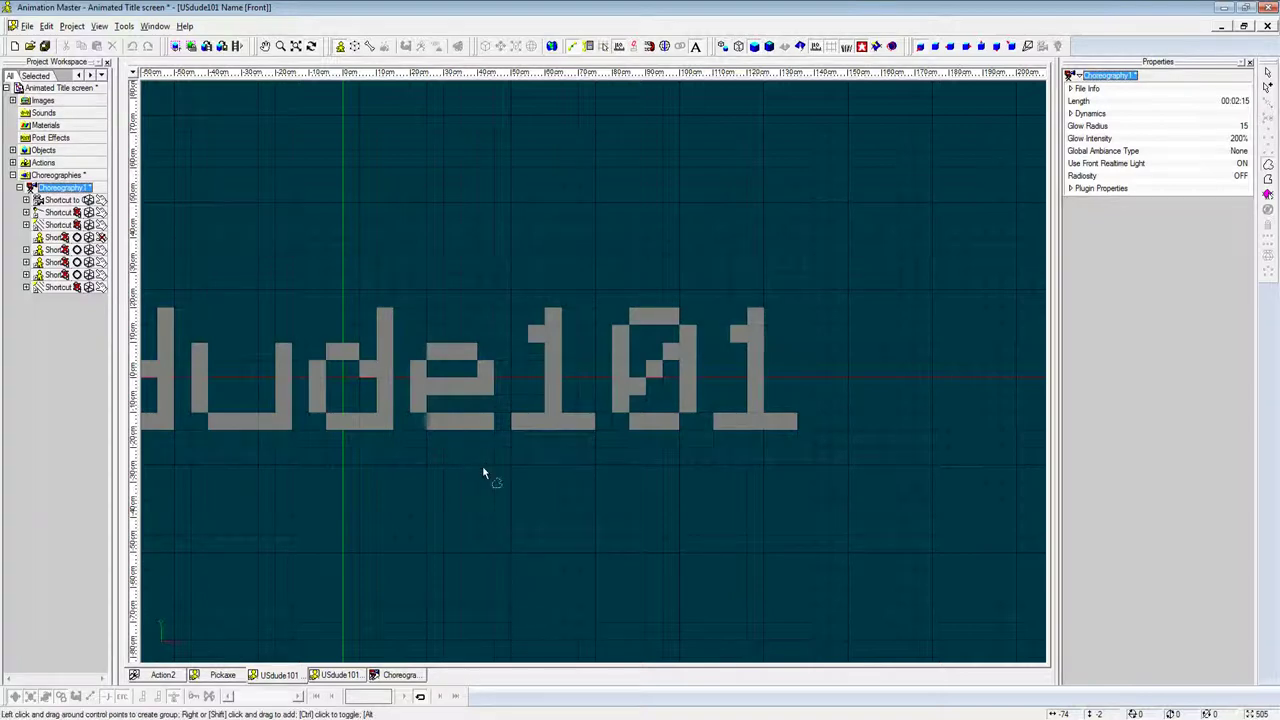
Step: Centre the USdude101 title lettering in front view and test-render a region around it
click(459, 488)
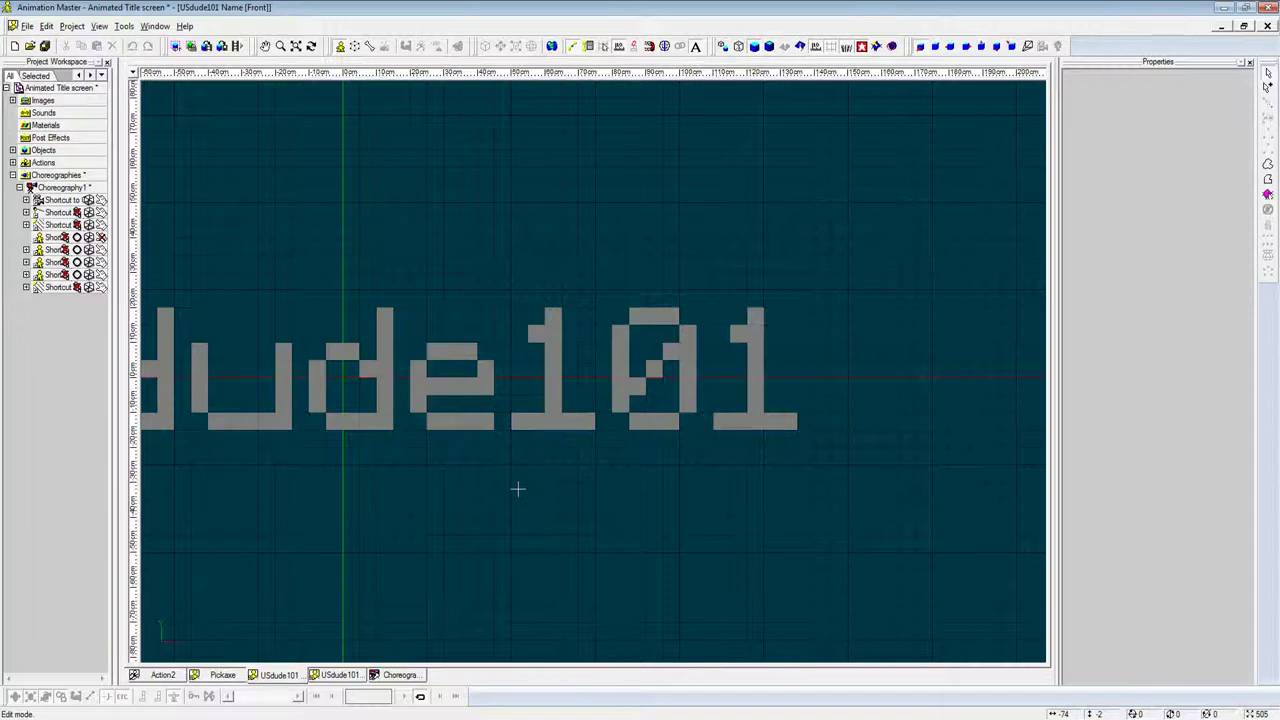
mouse_move(491, 486)
mouse_down()
mouse_move(823, 528)
mouse_move(737, 494)
mouse_up()
scroll(745, 478, down, 2)
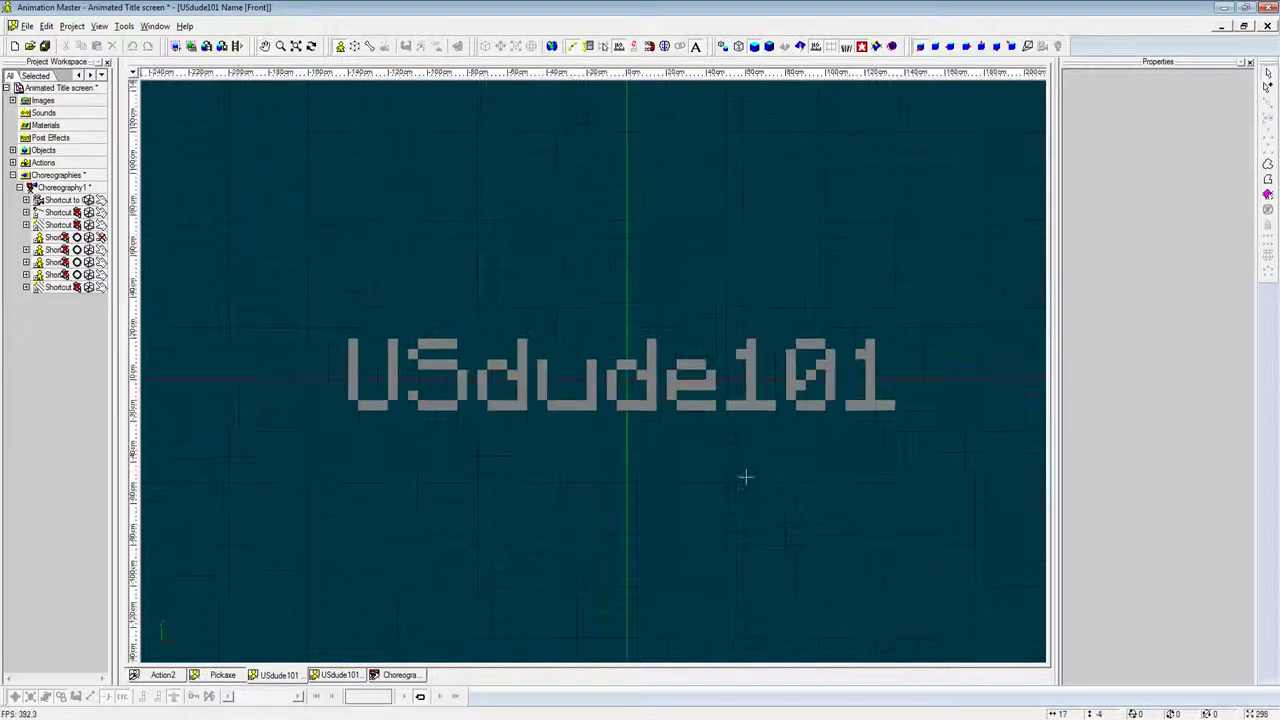
scroll(745, 478, up, 1)
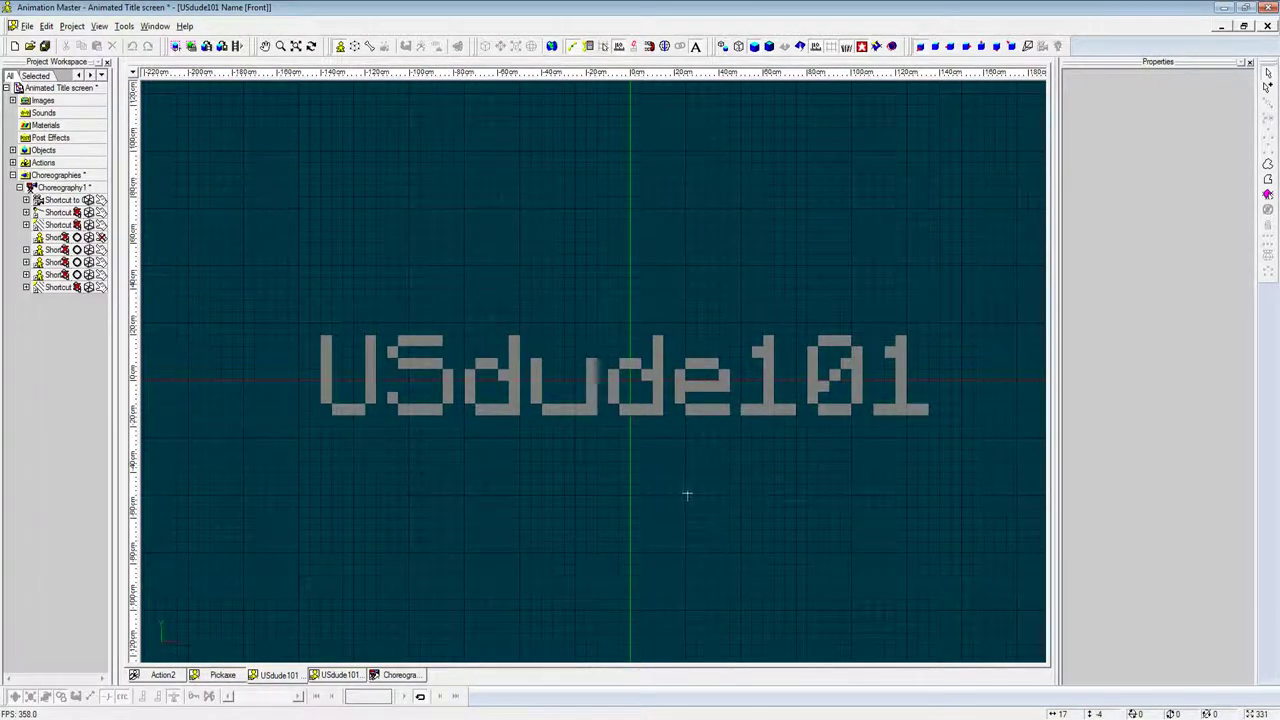
drag(298, 262, 950, 470)
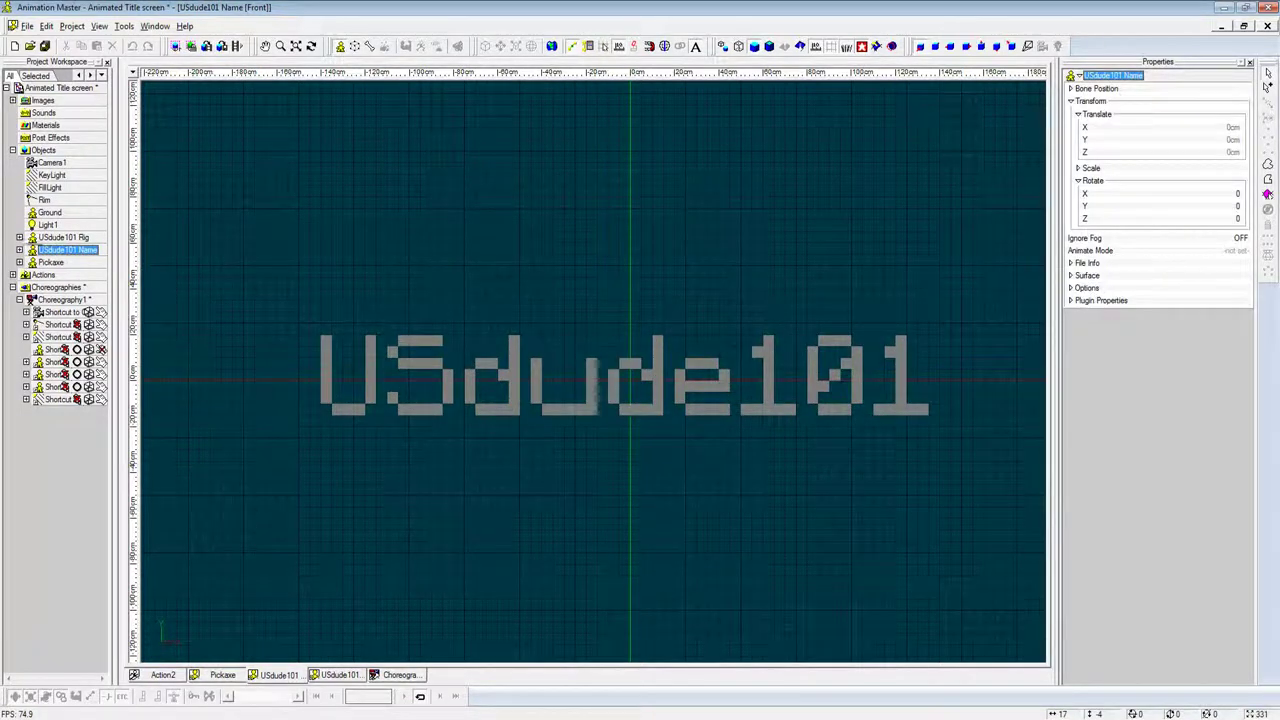
click(12, 150)
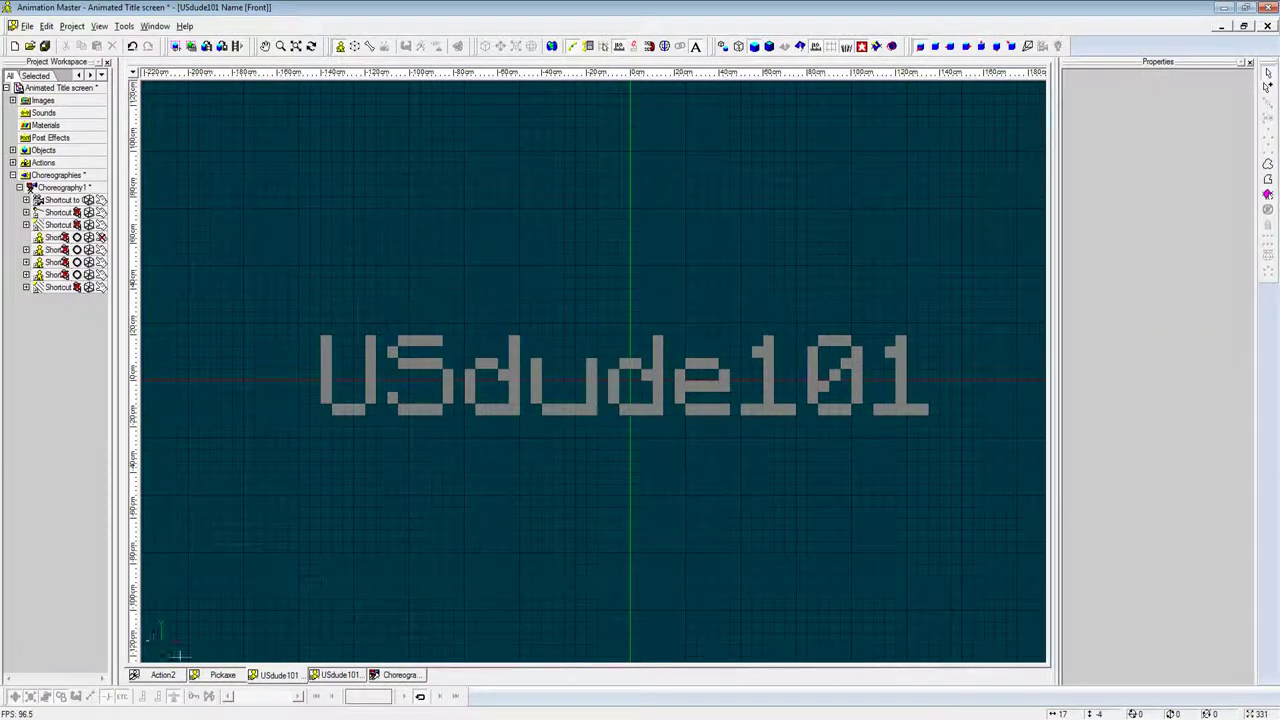
Step: Bring up the Pickaxe model and compare its Front and Left views
click(220, 673)
drag(820, 449, 758, 444)
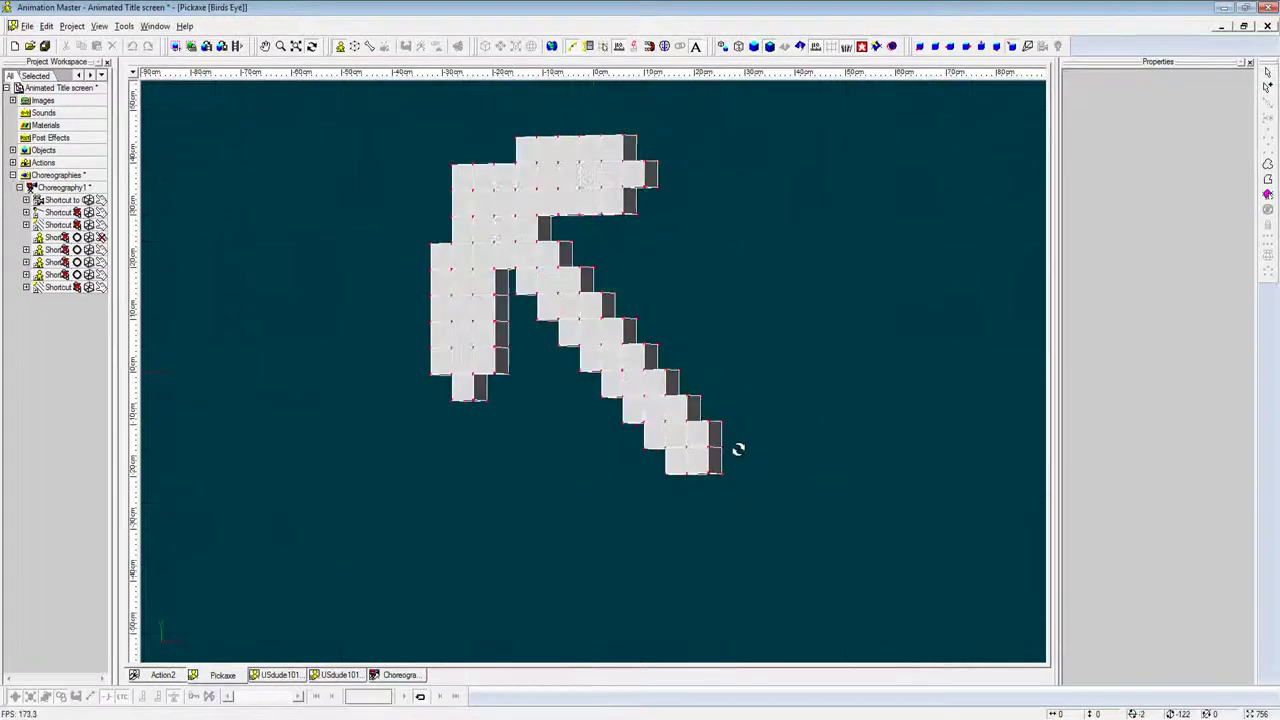
key(1)
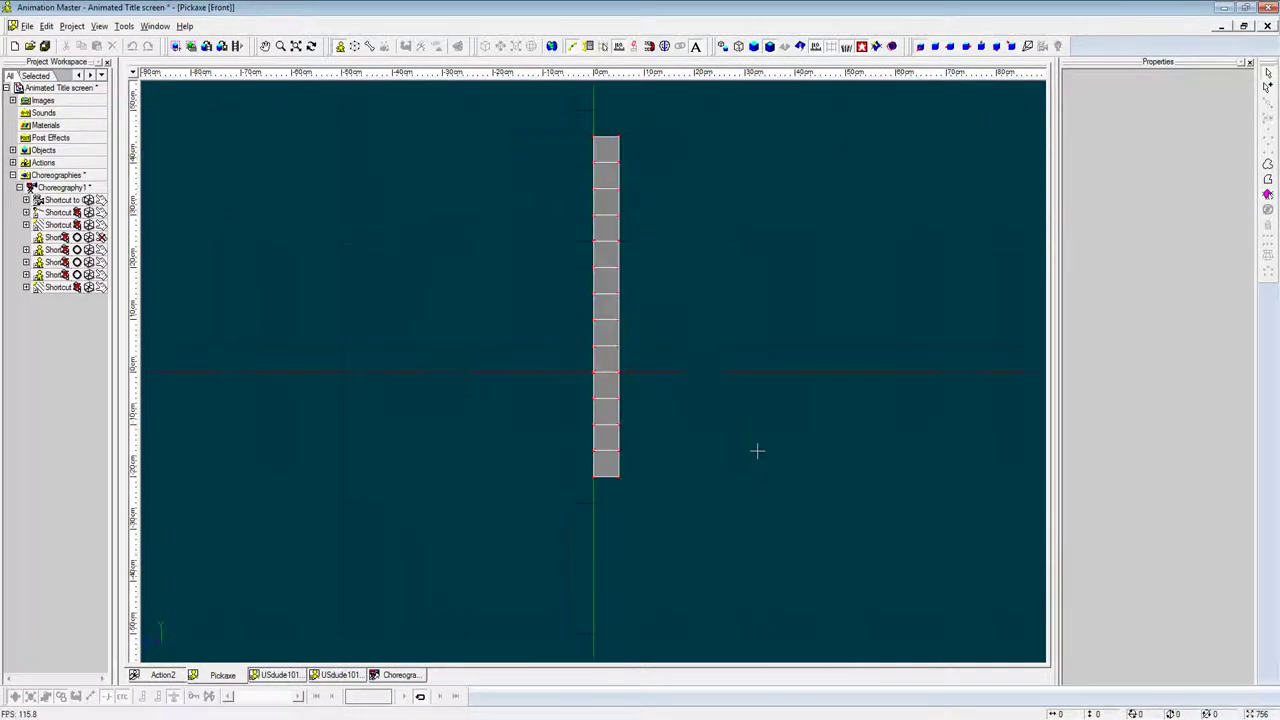
key(3)
key(1)
key(3)
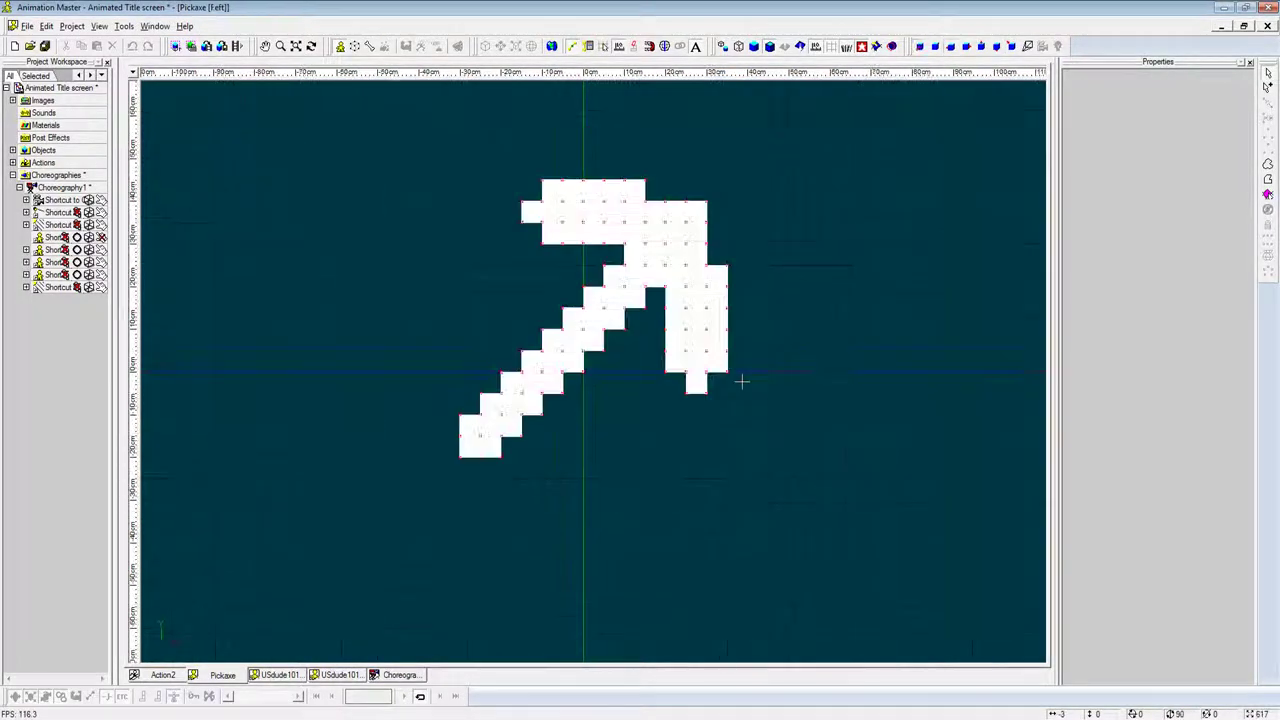
Step: Orbit the pickaxe in perspective, then view the posed character in Action2 from above
key(t)
mouse_move(787, 361)
mouse_down()
mouse_move(786, 386)
mouse_move(737, 354)
mouse_move(683, 369)
mouse_move(640, 406)
mouse_move(563, 434)
mouse_move(588, 378)
mouse_move(623, 363)
mouse_move(614, 394)
mouse_move(669, 371)
mouse_move(674, 423)
mouse_move(684, 389)
mouse_up()
key(3)
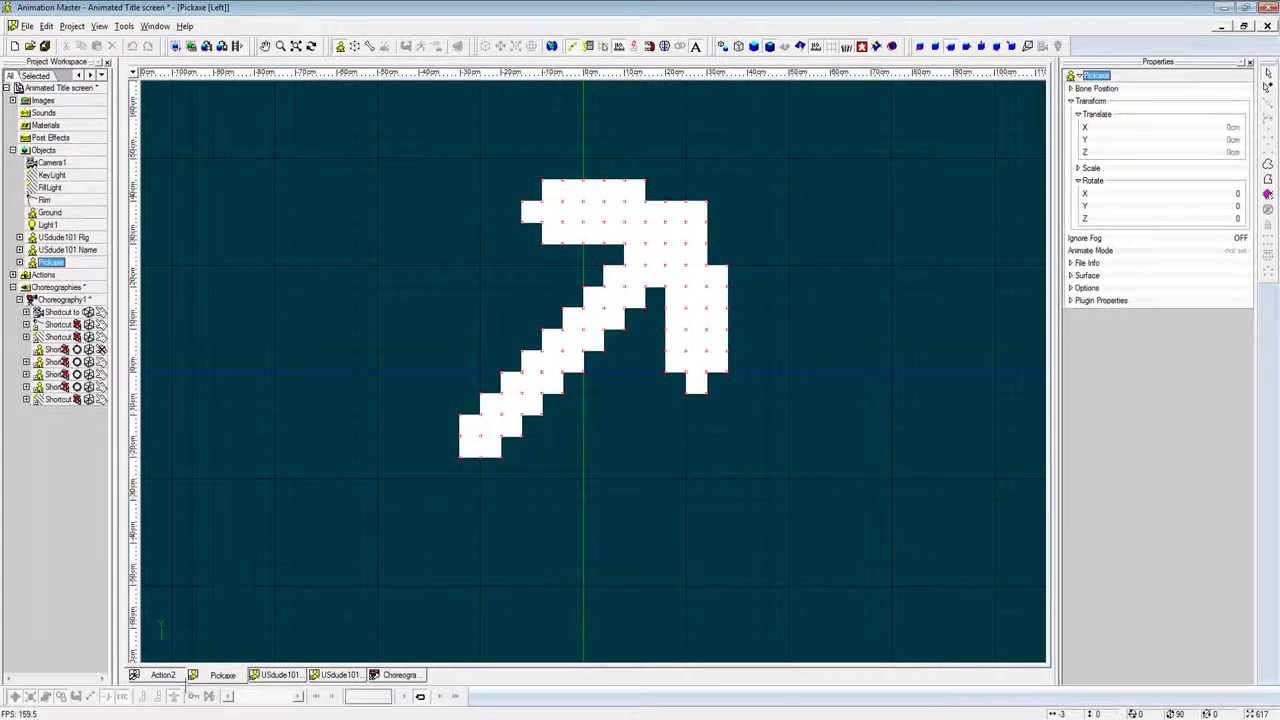
click(163, 676)
mouse_move(783, 580)
mouse_down()
mouse_move(600, 623)
mouse_move(563, 557)
mouse_move(594, 494)
mouse_move(640, 491)
mouse_move(543, 554)
mouse_move(577, 557)
mouse_move(640, 430)
mouse_up()
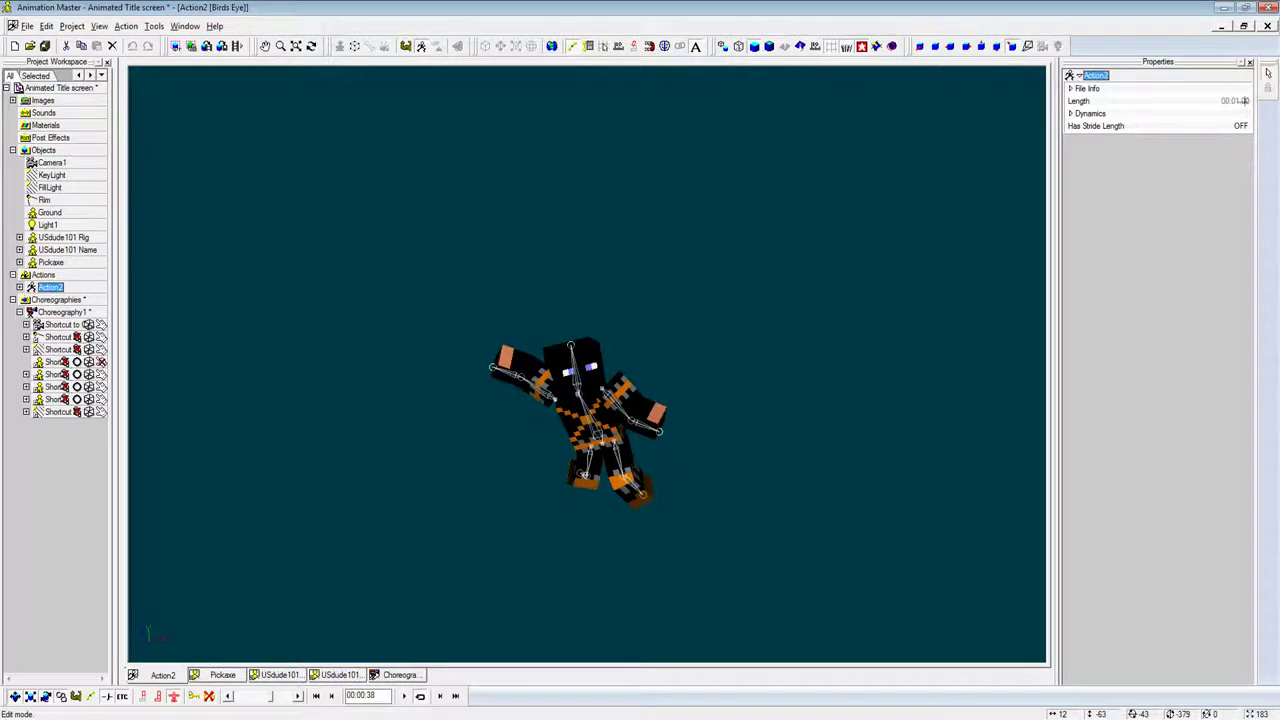
Step: Minimize Action2 and Choreography1, then create a new action built on the USdude101 Rig
click(1220, 27)
click(800, 168)
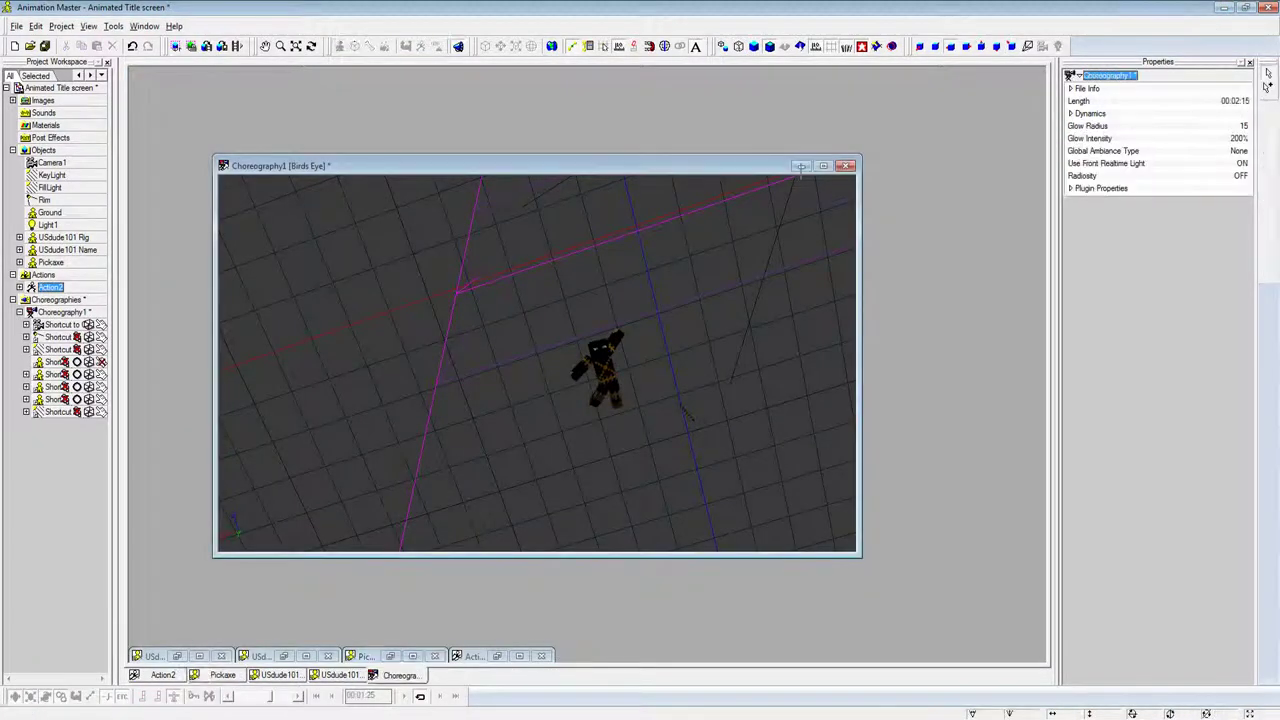
right_click(680, 238)
mouse_move(706, 245)
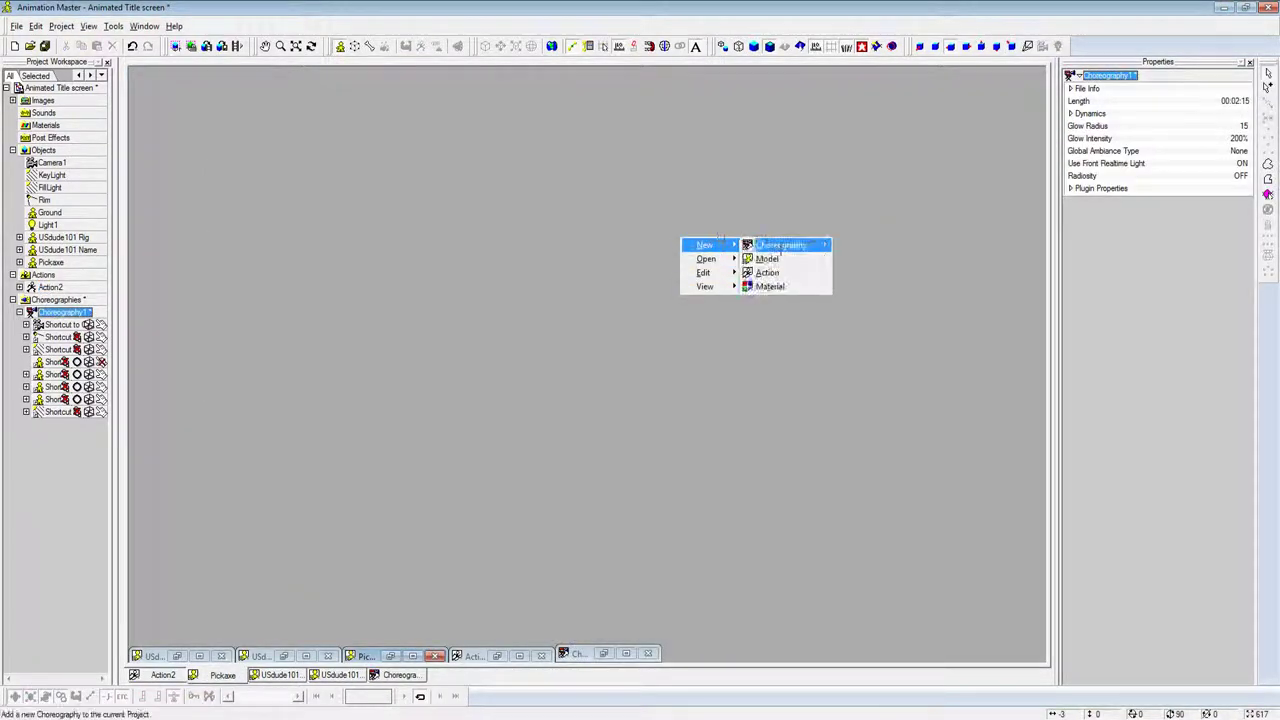
click(780, 272)
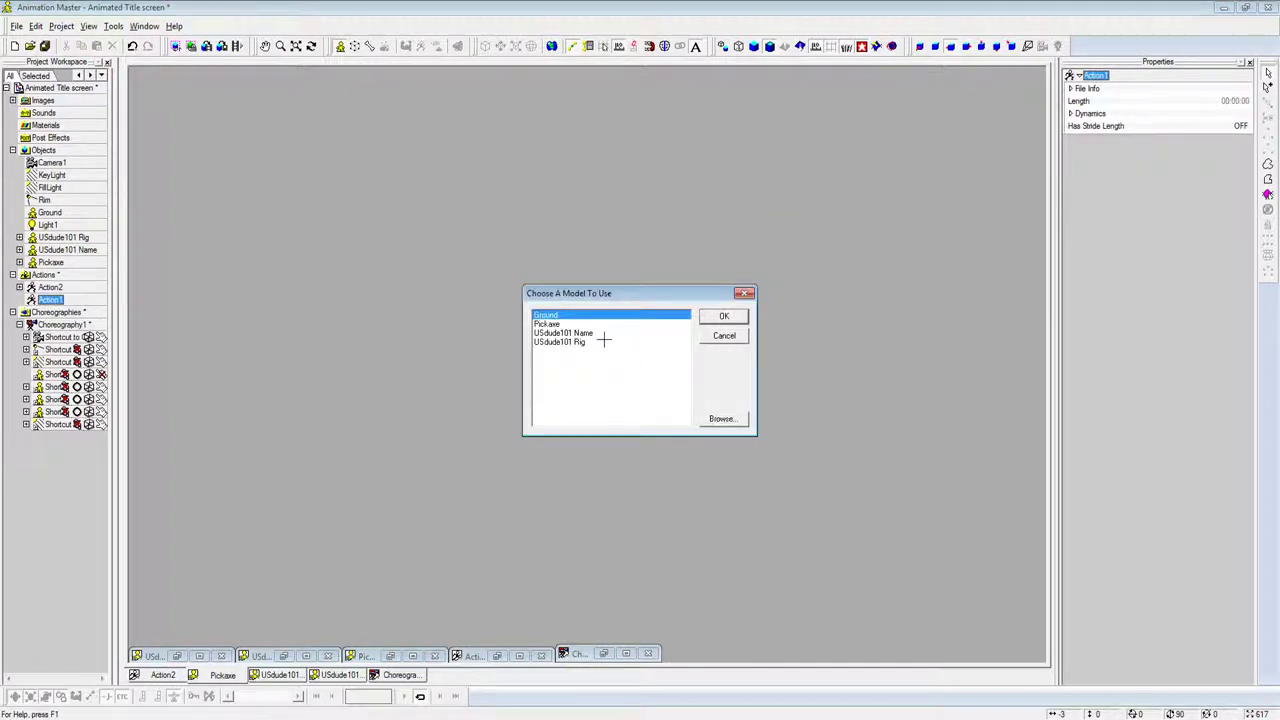
click(600, 342)
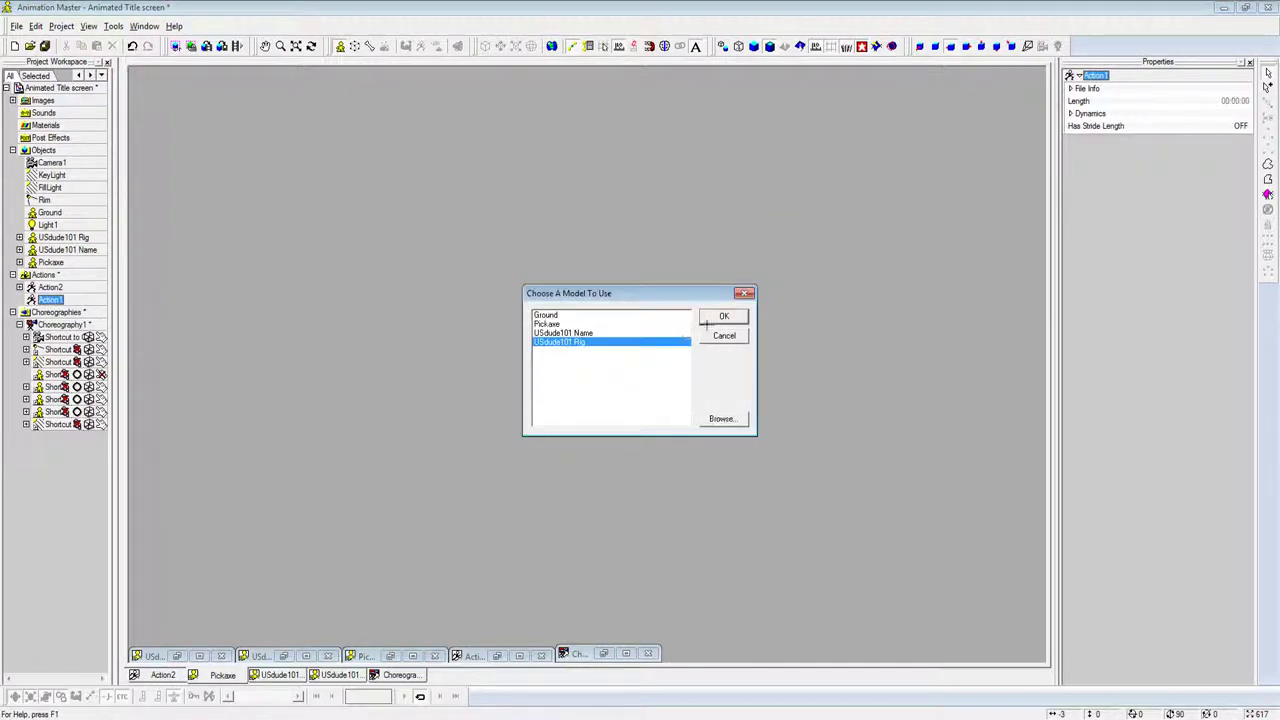
click(724, 316)
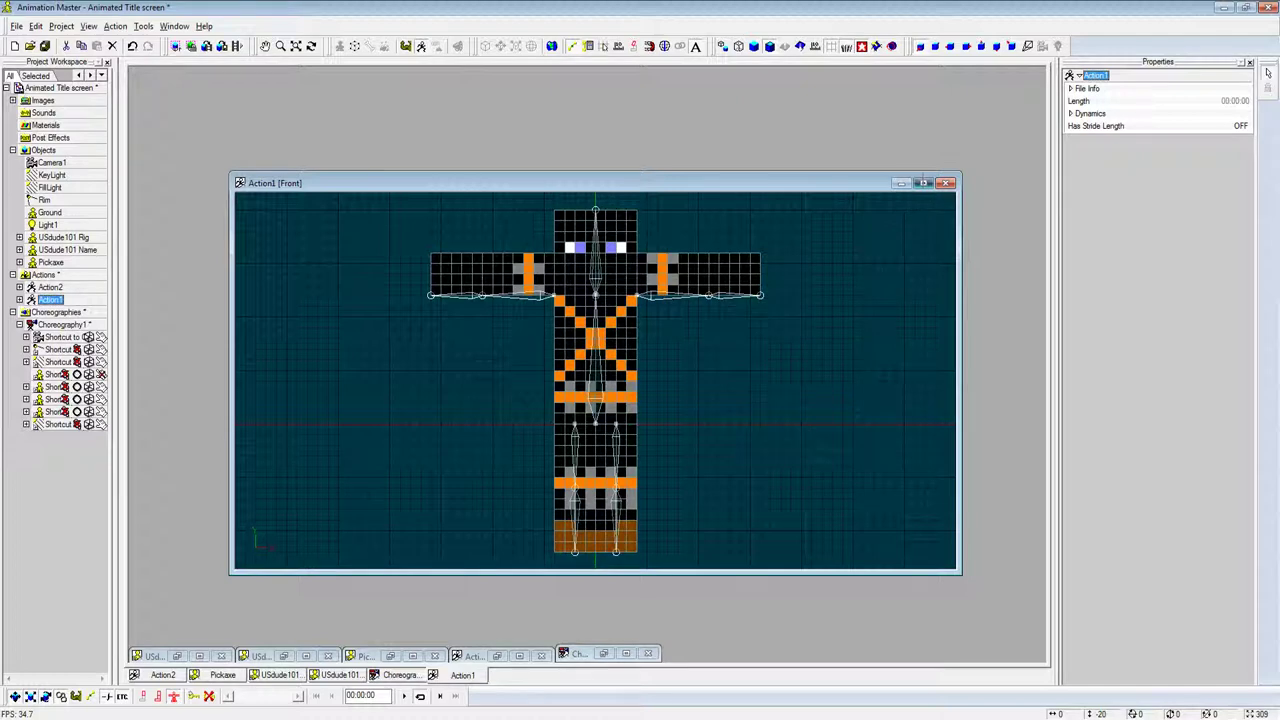
Step: Maximize the Action1 window and frame the rig in front view
click(924, 183)
scroll(843, 343, up, 2)
scroll(723, 306, down, 2)
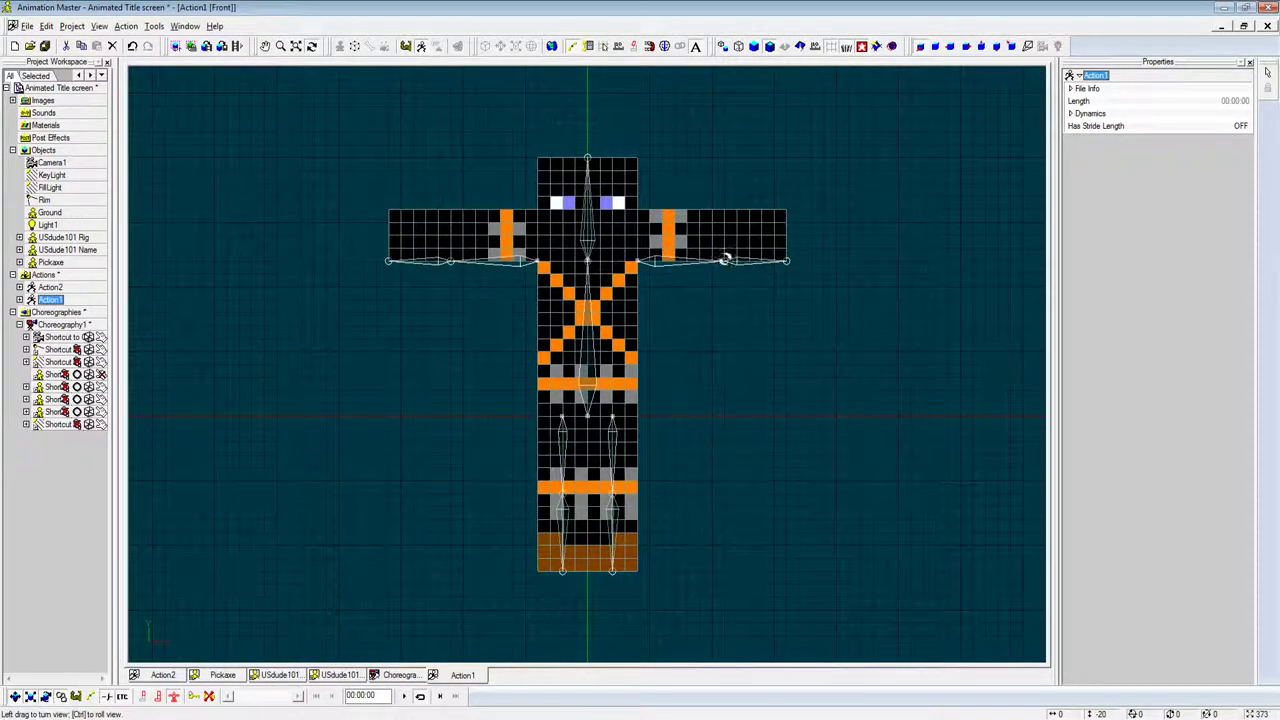
drag(726, 258, 770, 266)
key(1)
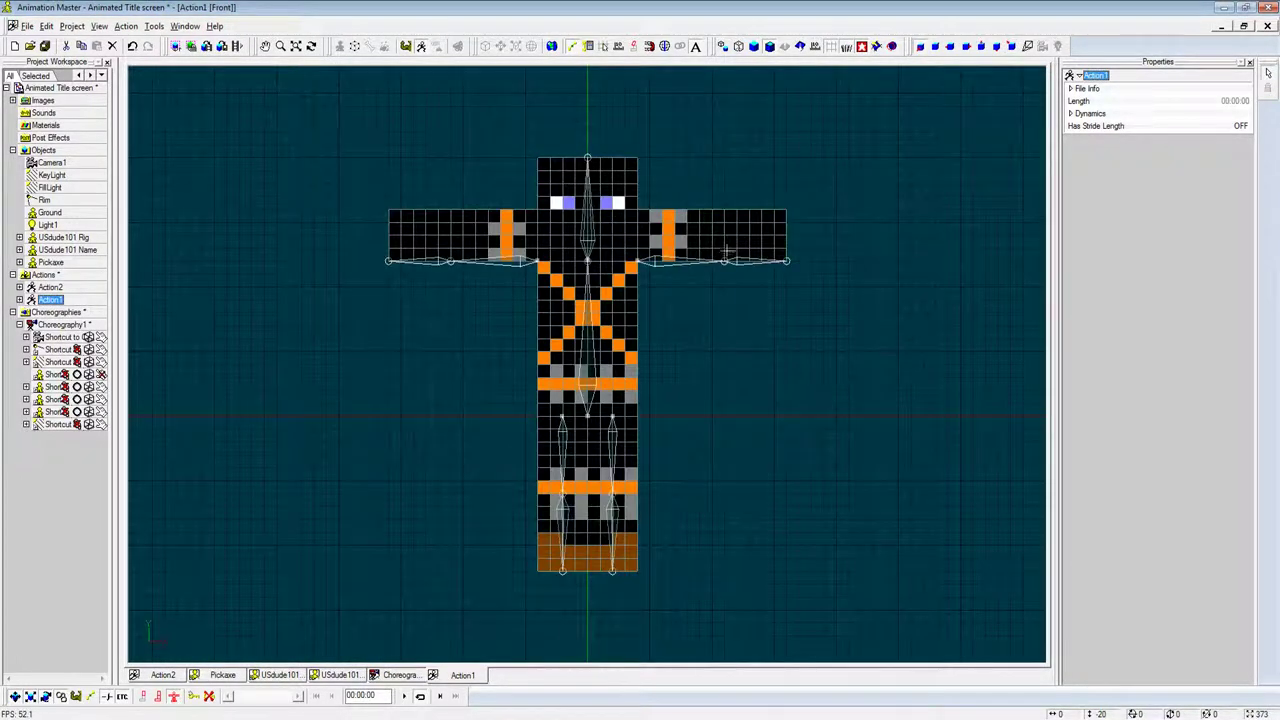
Step: Lower the right upper arm (Bone6) and bend the right forearm (Bone7) downward
click(722, 262)
click(731, 271)
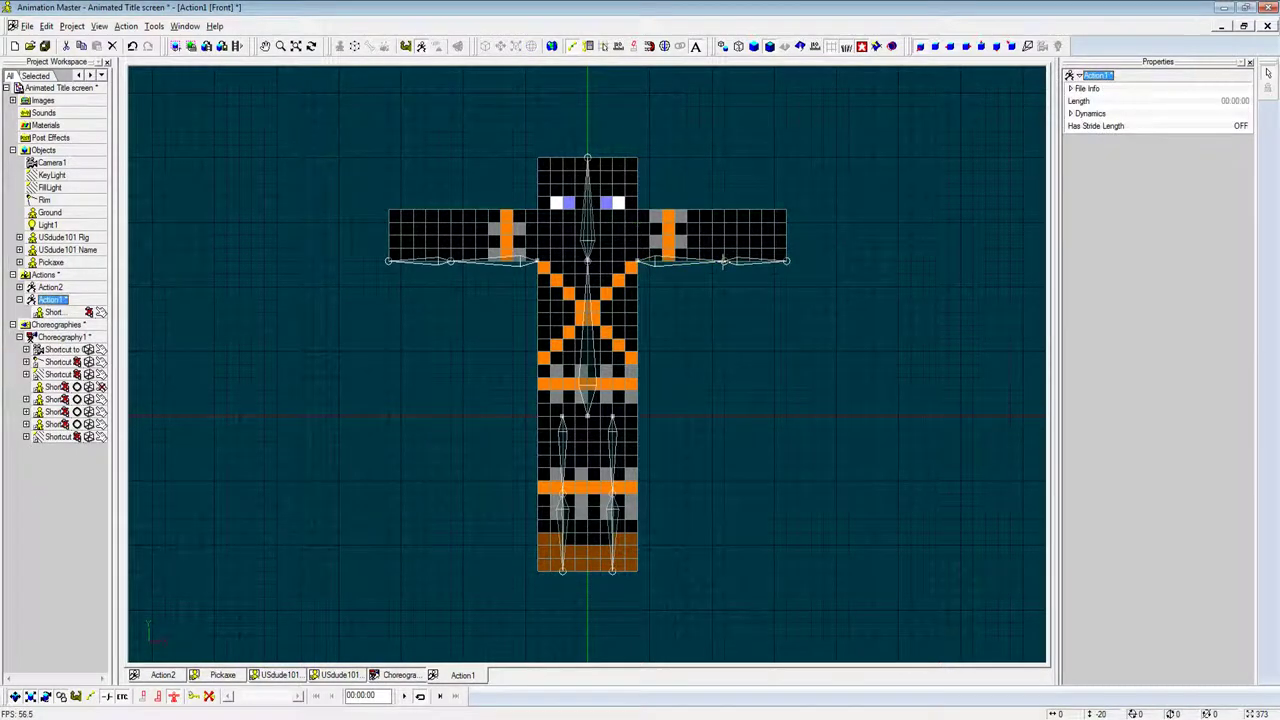
click(735, 268)
click(716, 261)
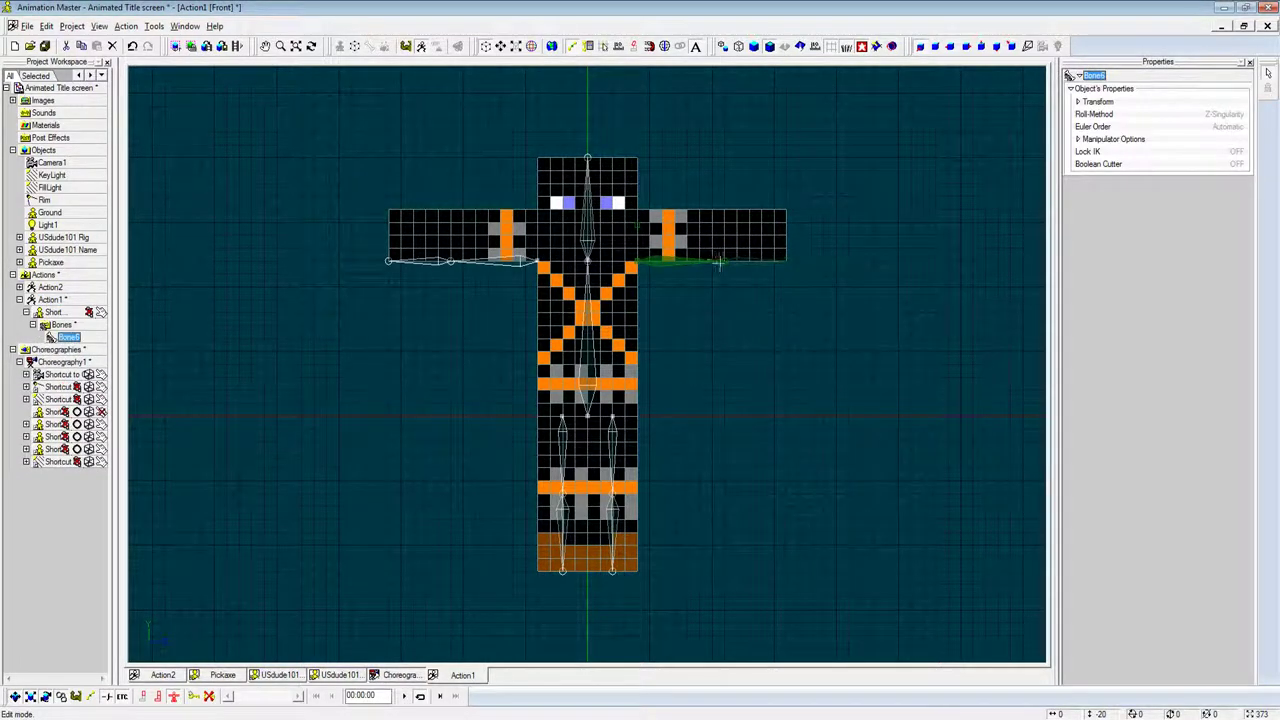
mouse_move(731, 274)
mouse_down()
mouse_move(688, 360)
mouse_move(740, 304)
mouse_up()
click(765, 268)
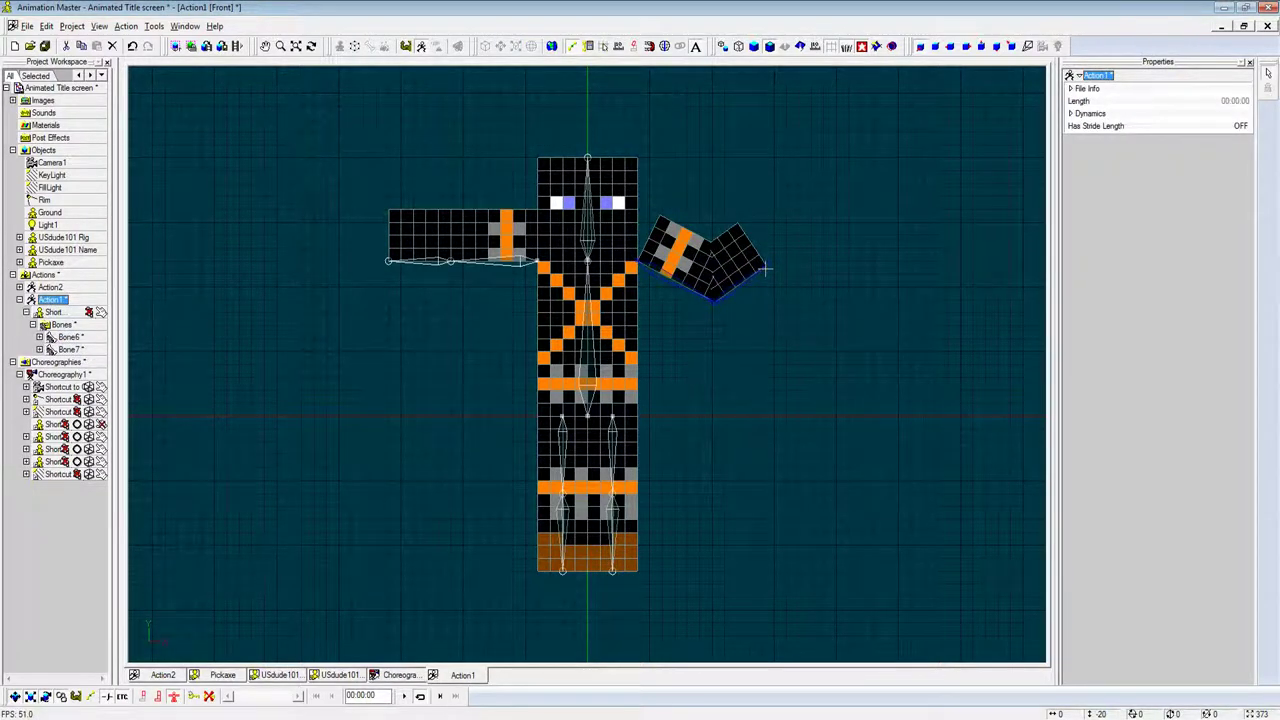
click(765, 262)
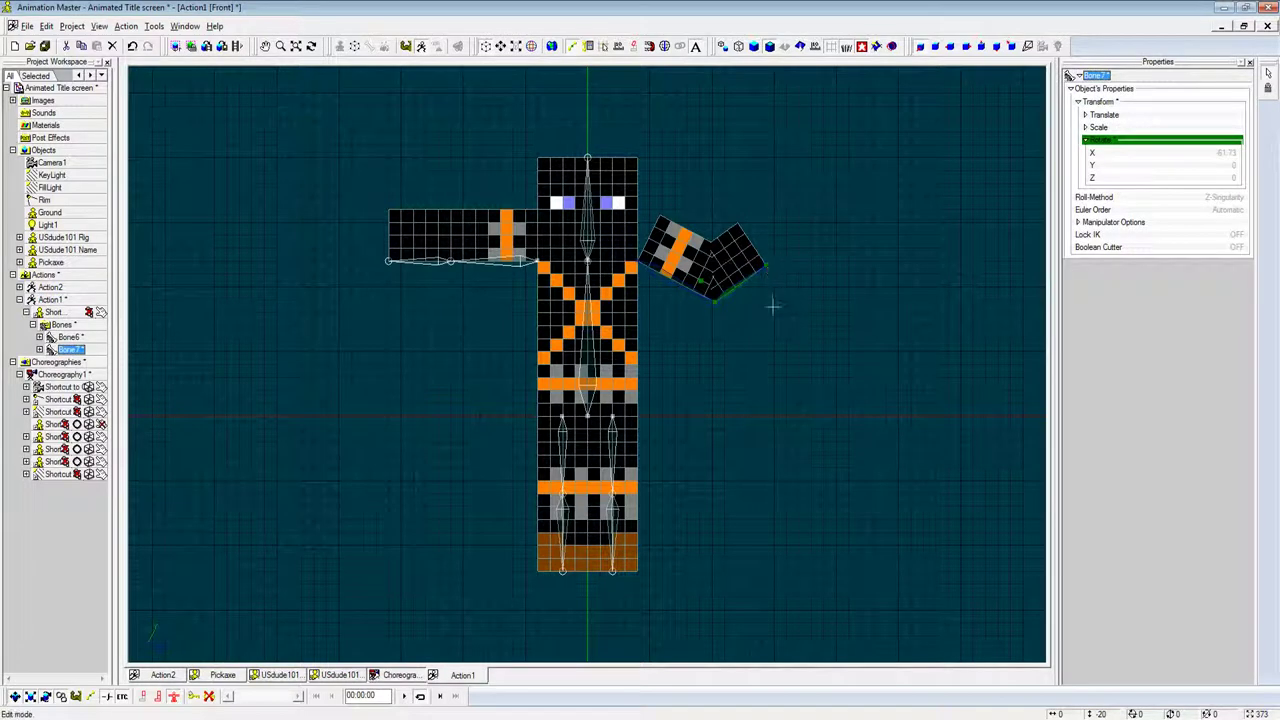
mouse_move(770, 270)
mouse_down()
mouse_move(783, 317)
mouse_move(692, 394)
mouse_move(658, 390)
mouse_move(780, 383)
mouse_move(677, 428)
mouse_move(697, 407)
mouse_move(734, 409)
mouse_move(697, 411)
mouse_move(743, 374)
mouse_move(638, 448)
mouse_move(737, 331)
mouse_move(726, 300)
mouse_move(766, 289)
mouse_move(772, 237)
mouse_move(806, 229)
mouse_move(714, 357)
mouse_move(726, 371)
mouse_move(677, 388)
mouse_move(797, 389)
mouse_move(786, 379)
mouse_up()
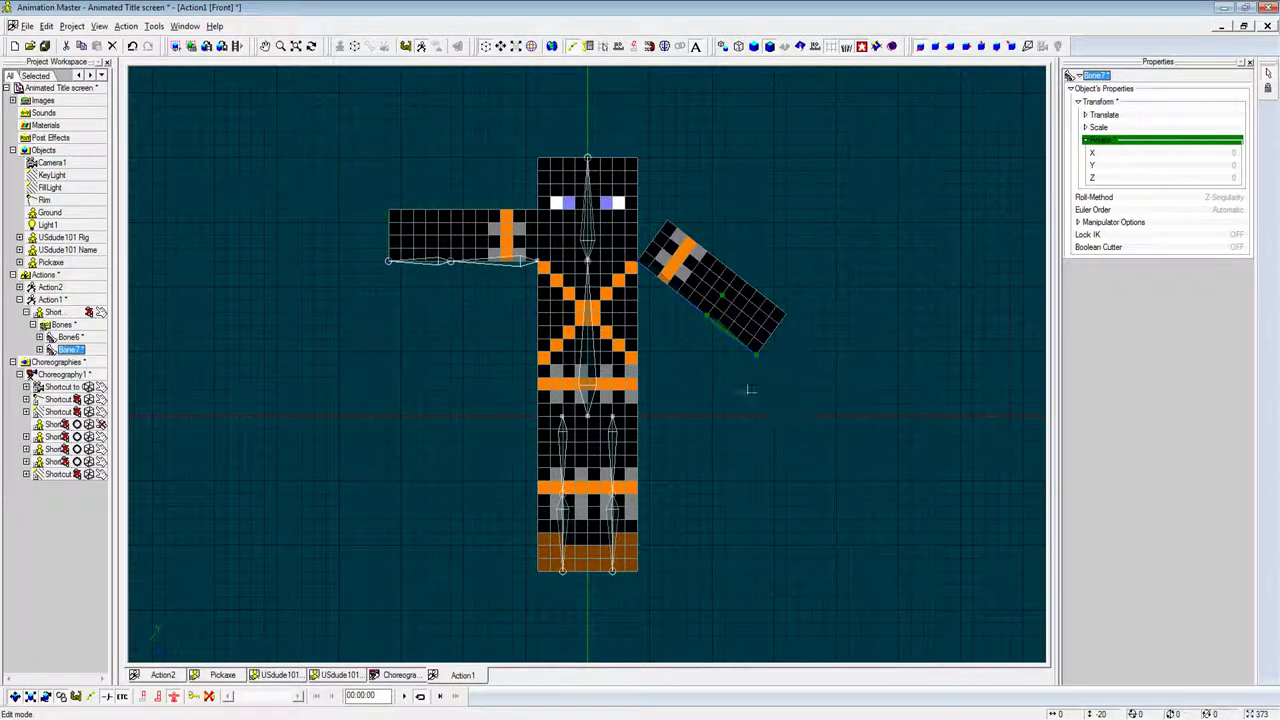
Step: From side and three-quarter views, swing the right arm forward in front of the torso
key(4)
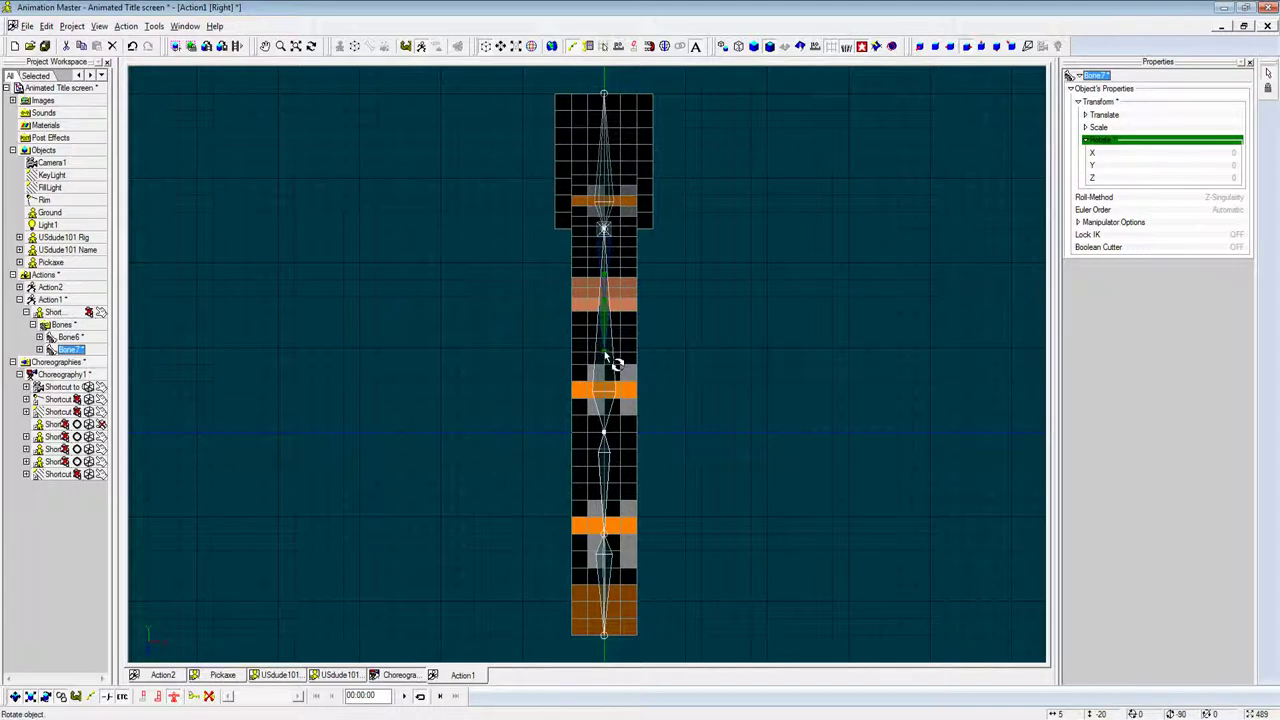
mouse_move(608, 363)
mouse_down()
mouse_move(571, 357)
mouse_move(491, 294)
mouse_move(463, 356)
mouse_move(498, 410)
mouse_move(512, 292)
mouse_up()
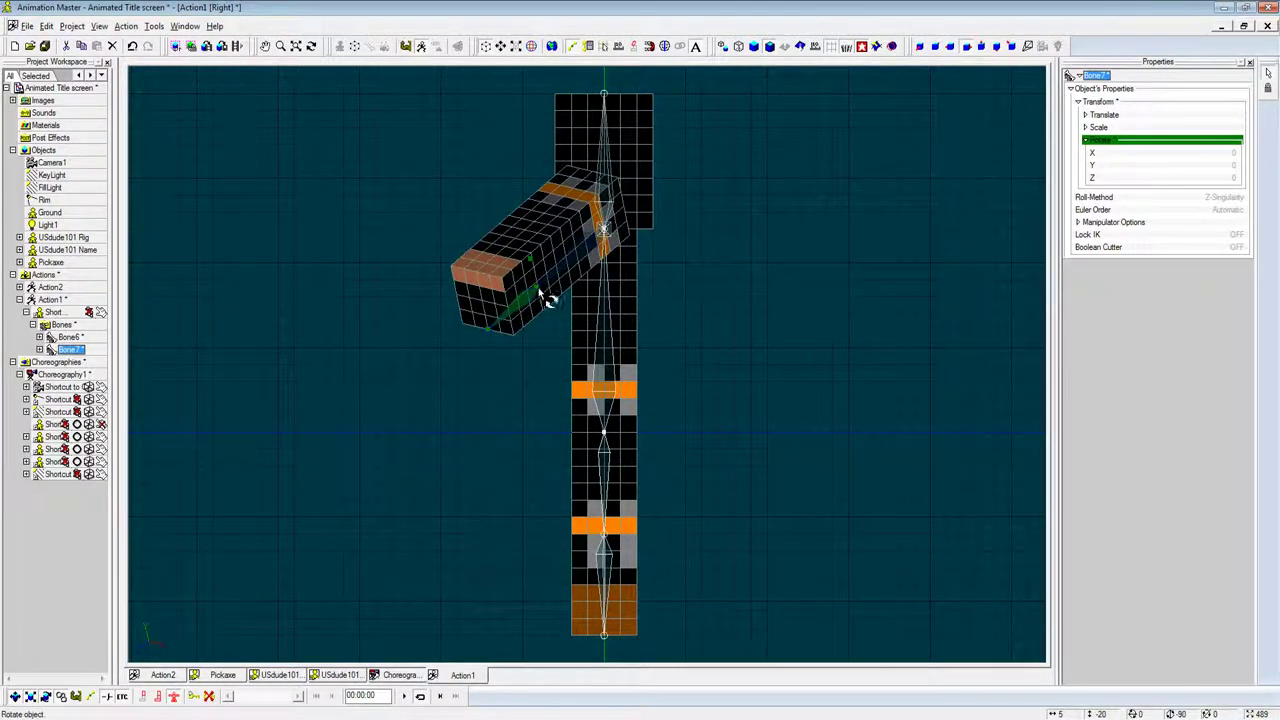
drag(548, 303, 580, 343)
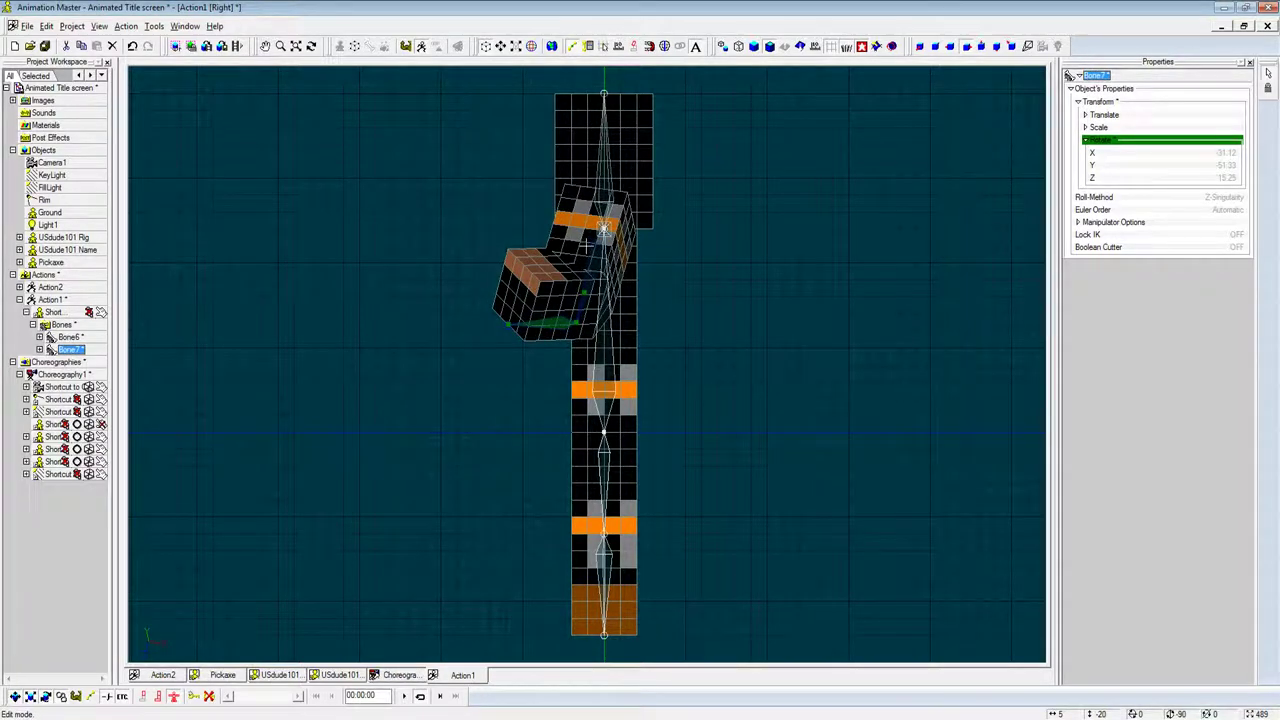
drag(604, 228, 628, 262)
key(t)
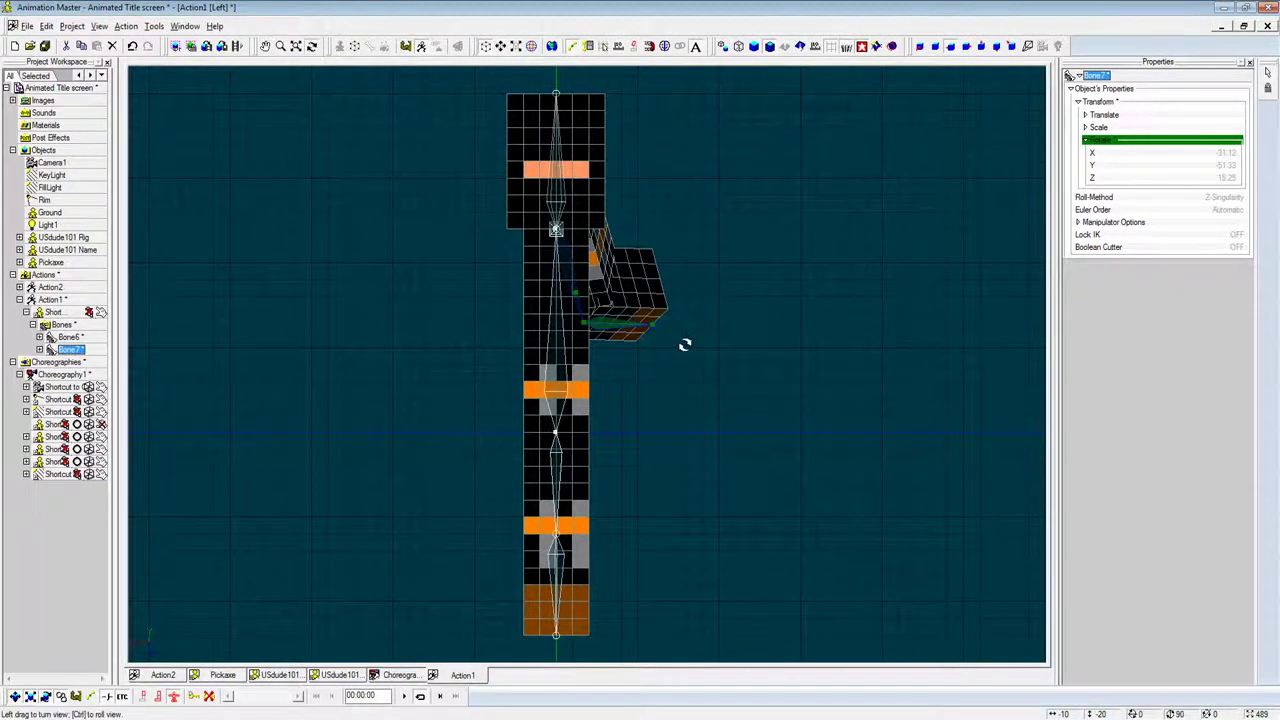
mouse_move(686, 346)
mouse_down()
mouse_move(631, 364)
mouse_move(630, 345)
mouse_move(556, 346)
mouse_move(543, 364)
mouse_move(588, 374)
mouse_up()
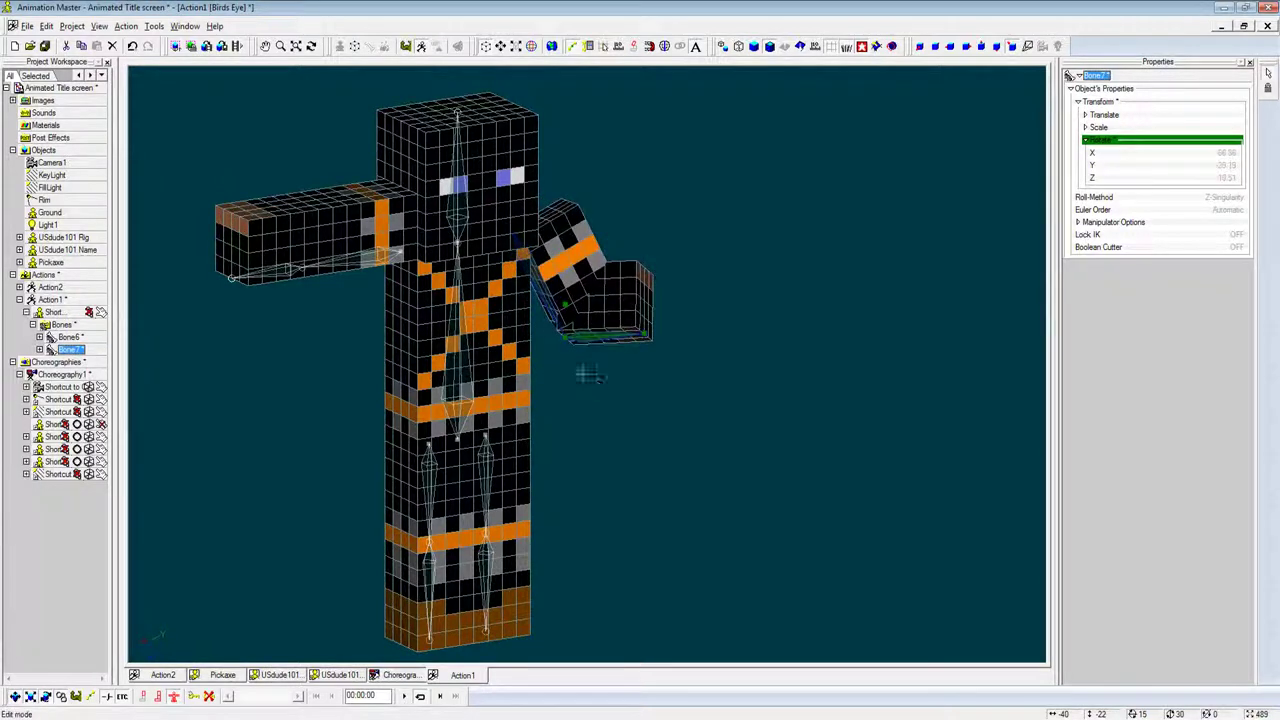
mouse_move(651, 340)
mouse_down()
mouse_move(703, 371)
mouse_move(628, 402)
mouse_up()
key(4)
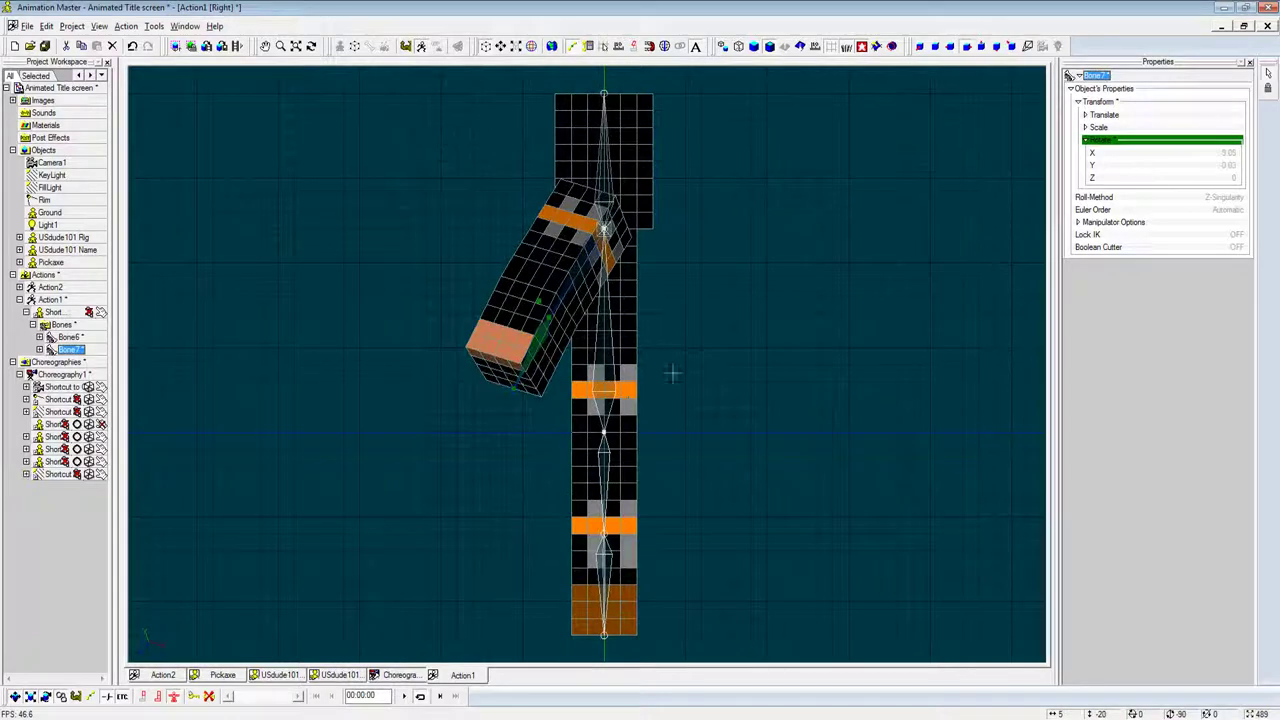
key(7)
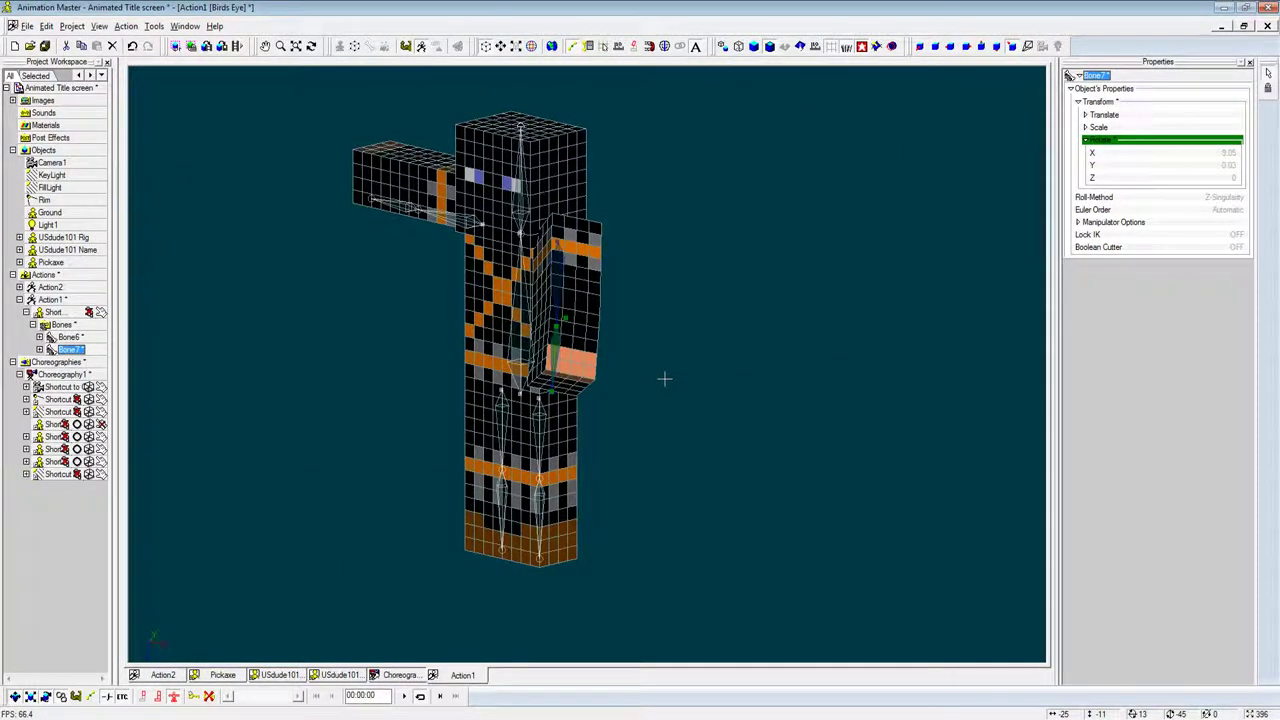
Step: Switch to shaded display and rotate the right forearm outward
key(h)
drag(711, 328, 710, 392)
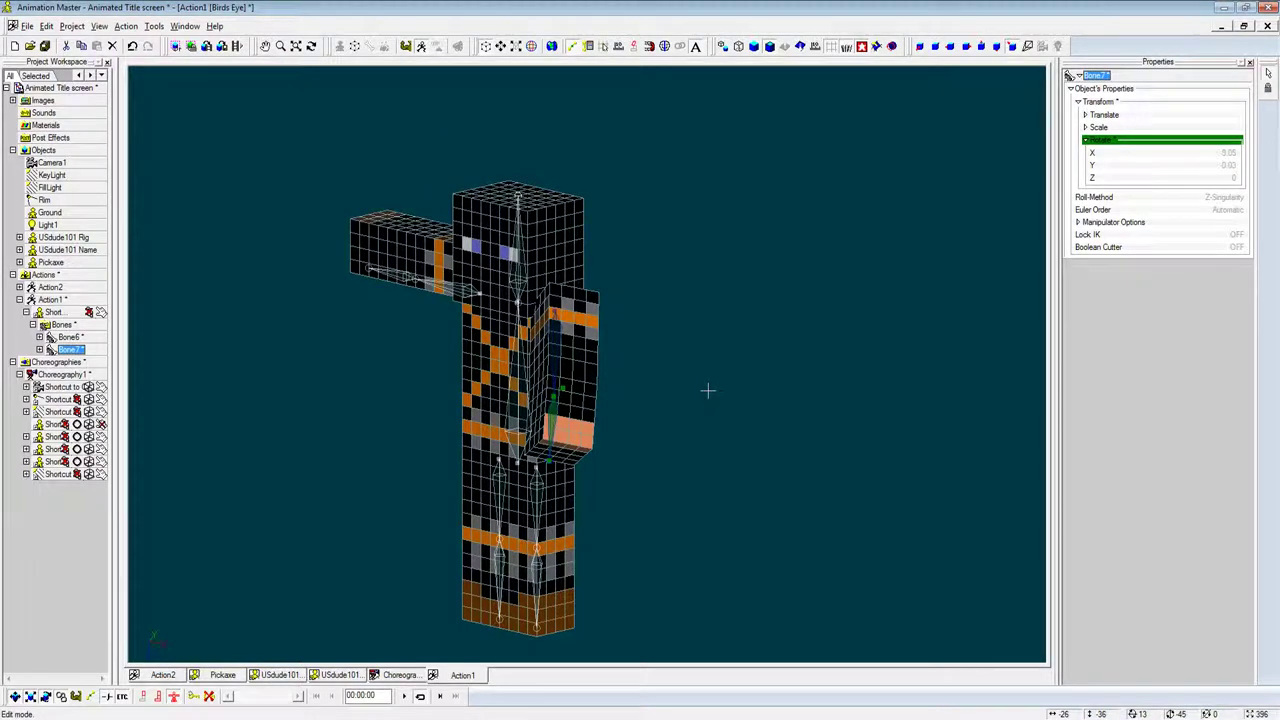
key(shift+2)
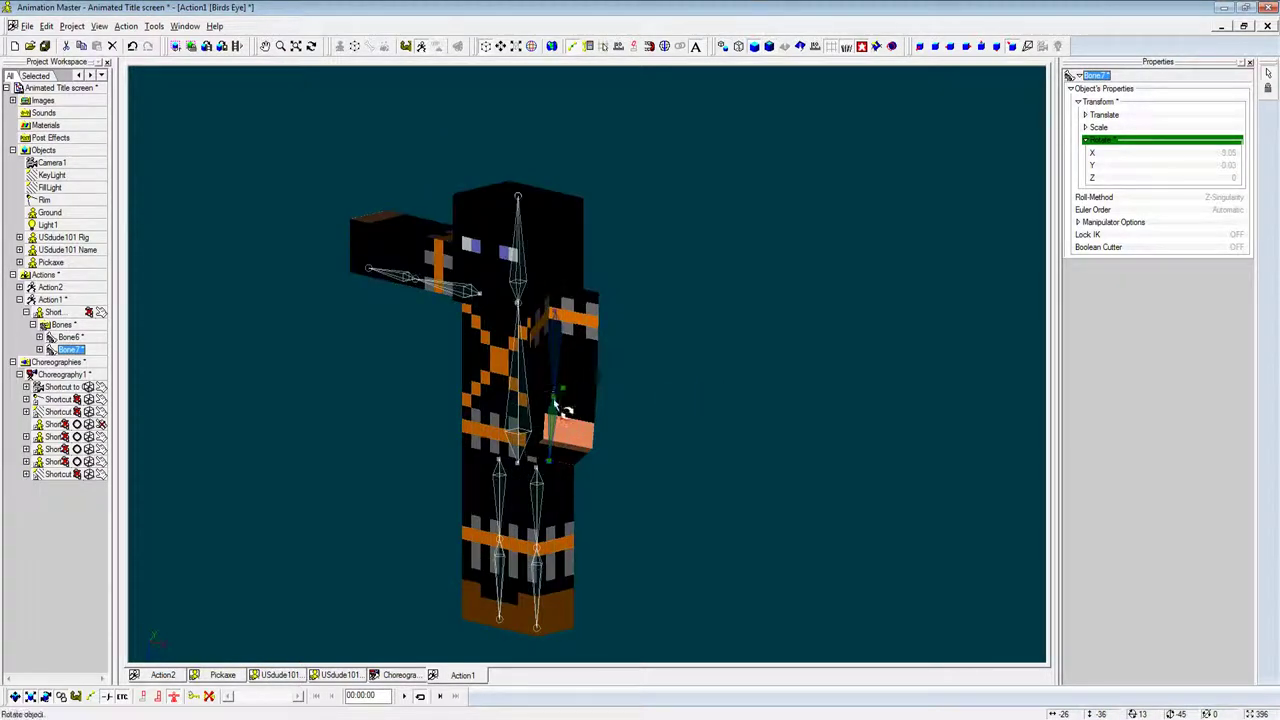
drag(572, 400, 590, 430)
click(509, 313)
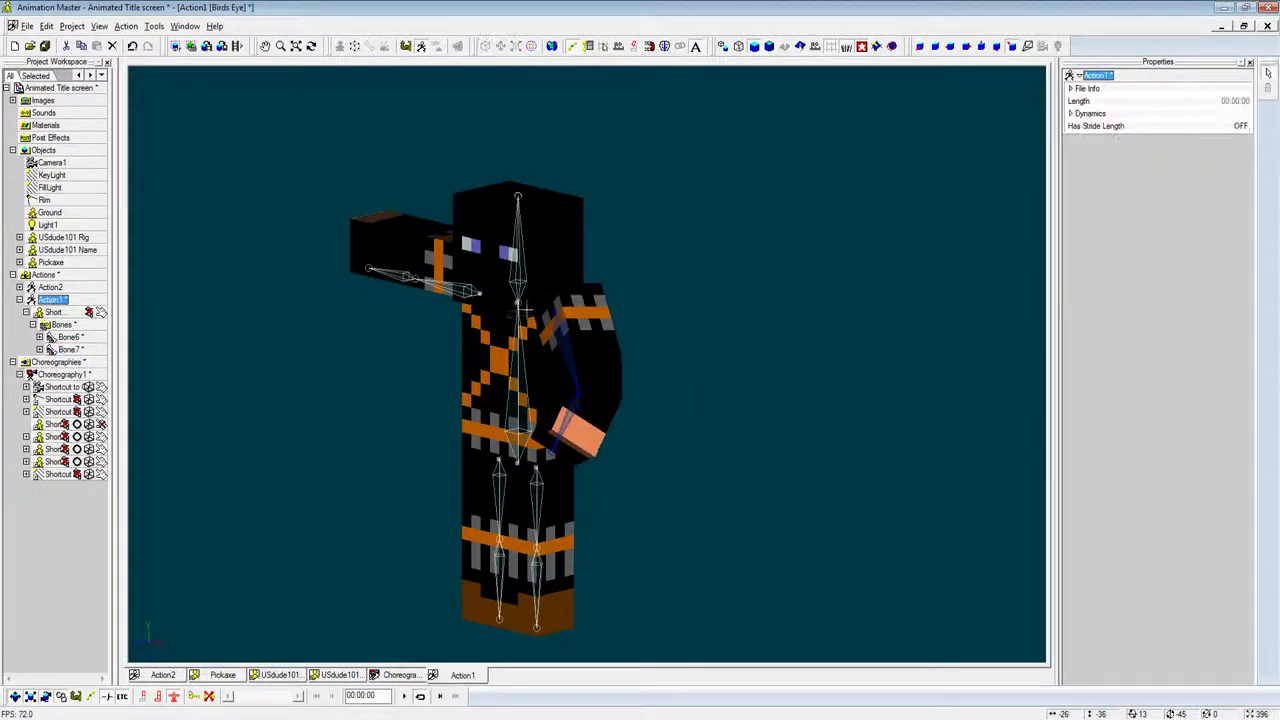
Step: Tilt the body (Bone1) and turn the head (Bone3)
click(520, 310)
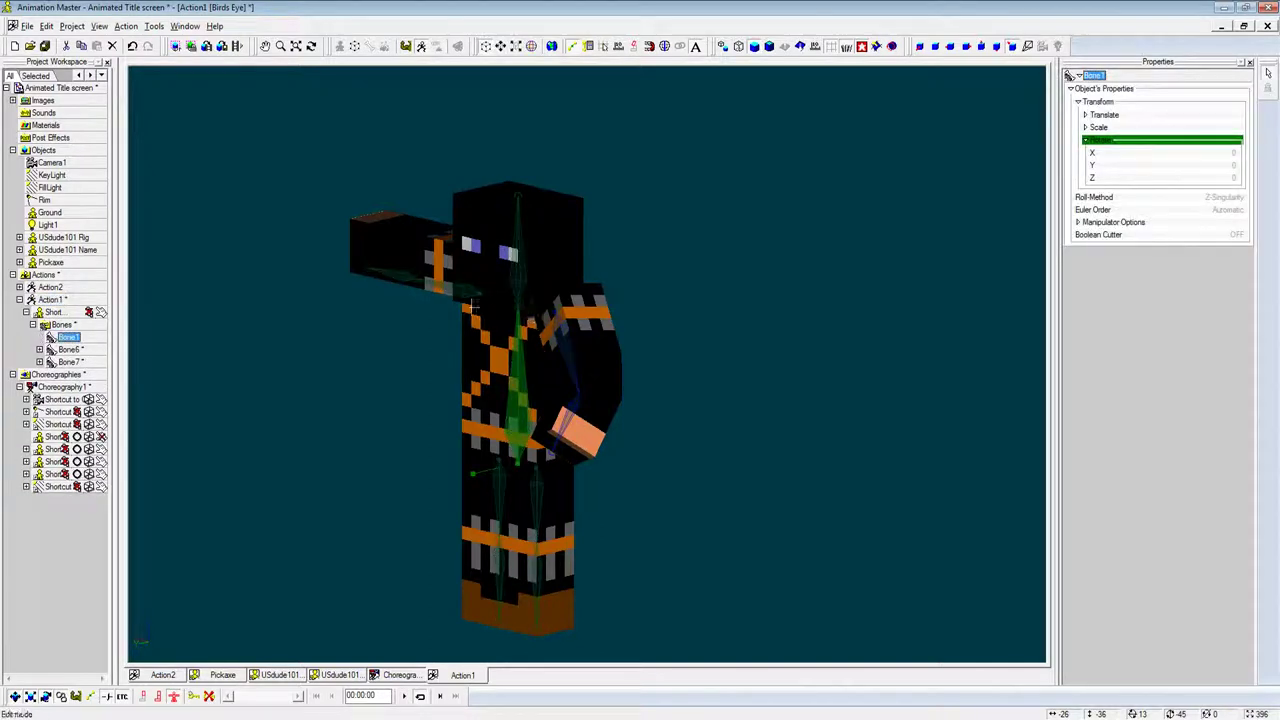
mouse_move(526, 316)
mouse_down()
mouse_move(498, 316)
mouse_move(480, 366)
mouse_up()
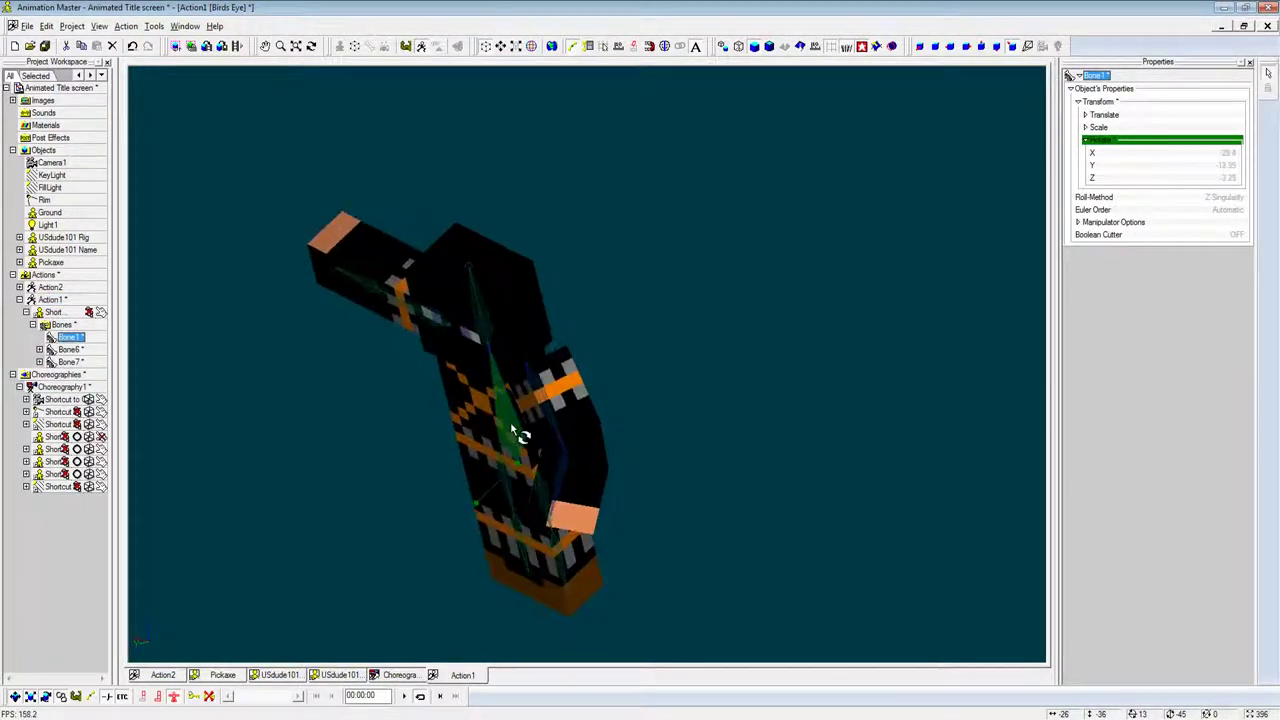
click(461, 275)
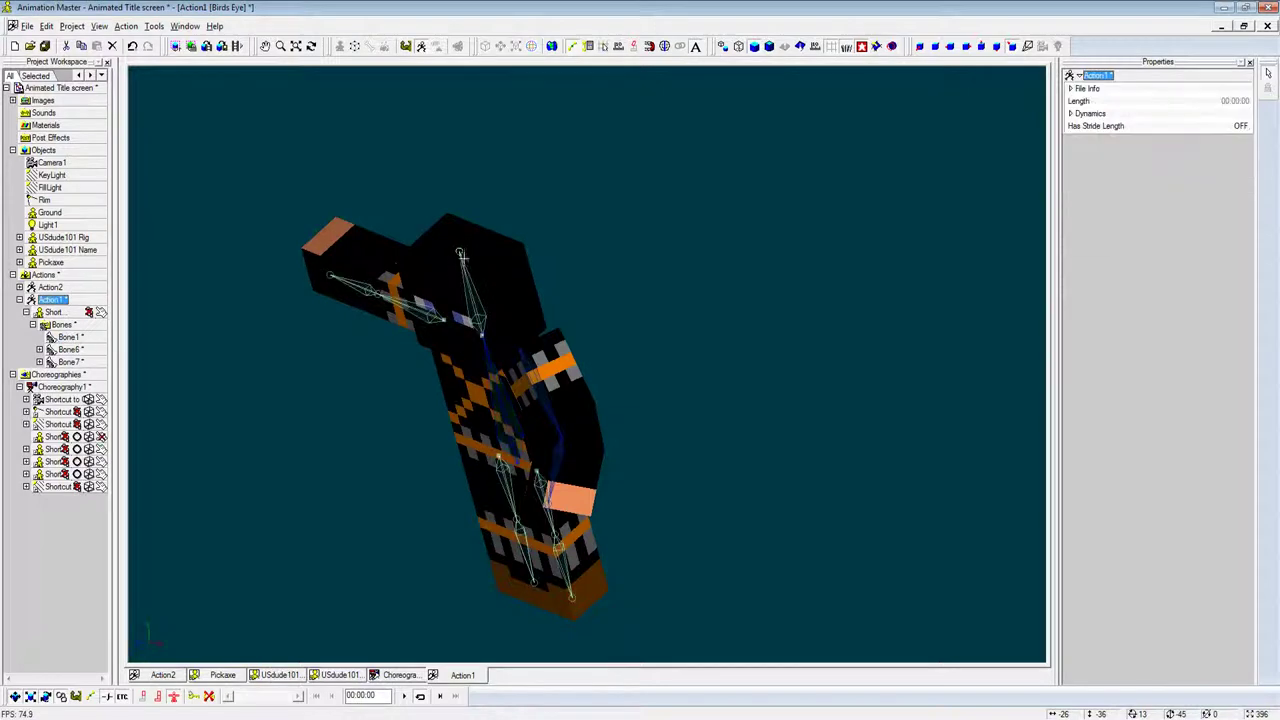
click(460, 258)
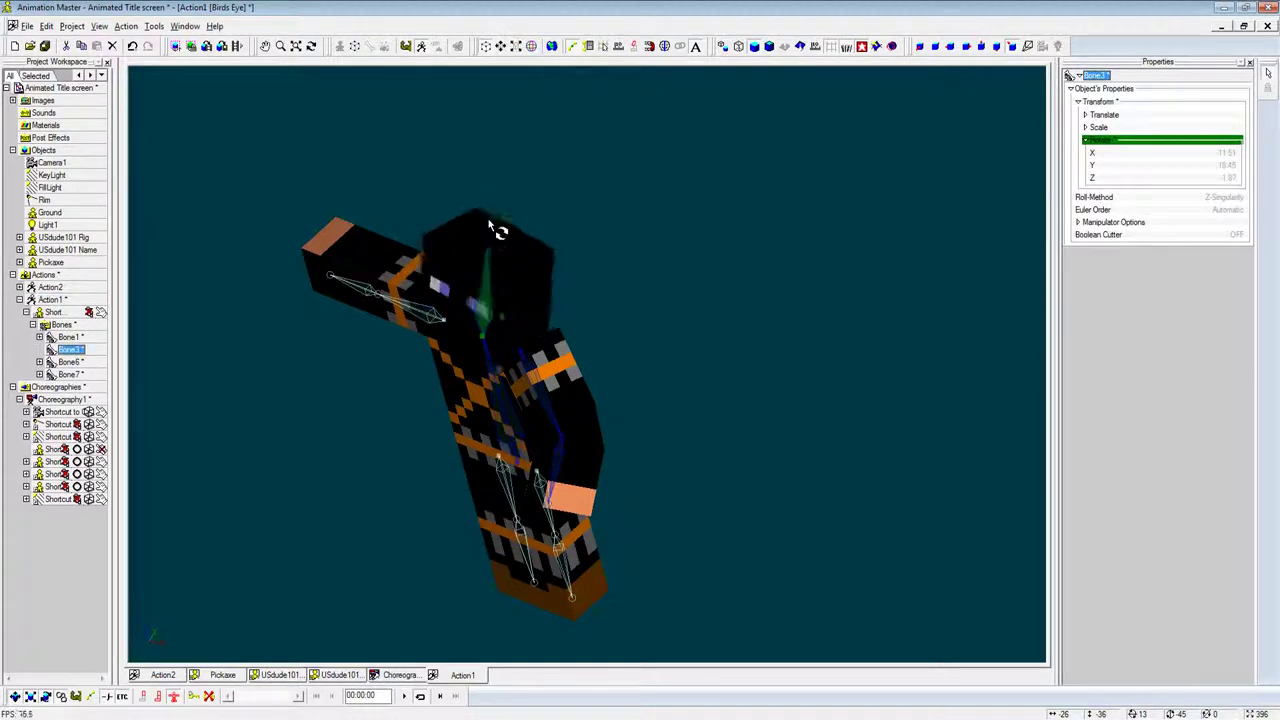
drag(497, 230, 409, 240)
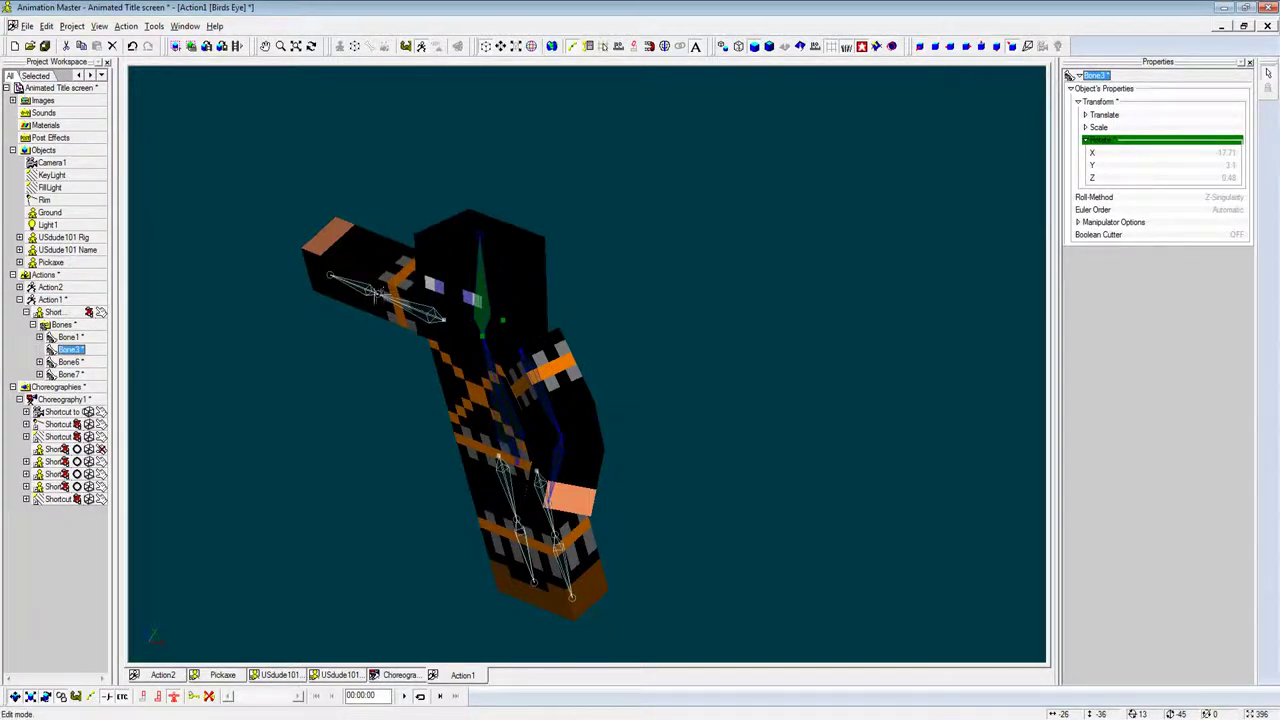
Step: Raise the left arm (Bone4) in front and bend the left forearm (Bone5) inward
click(378, 291)
drag(386, 294, 354, 421)
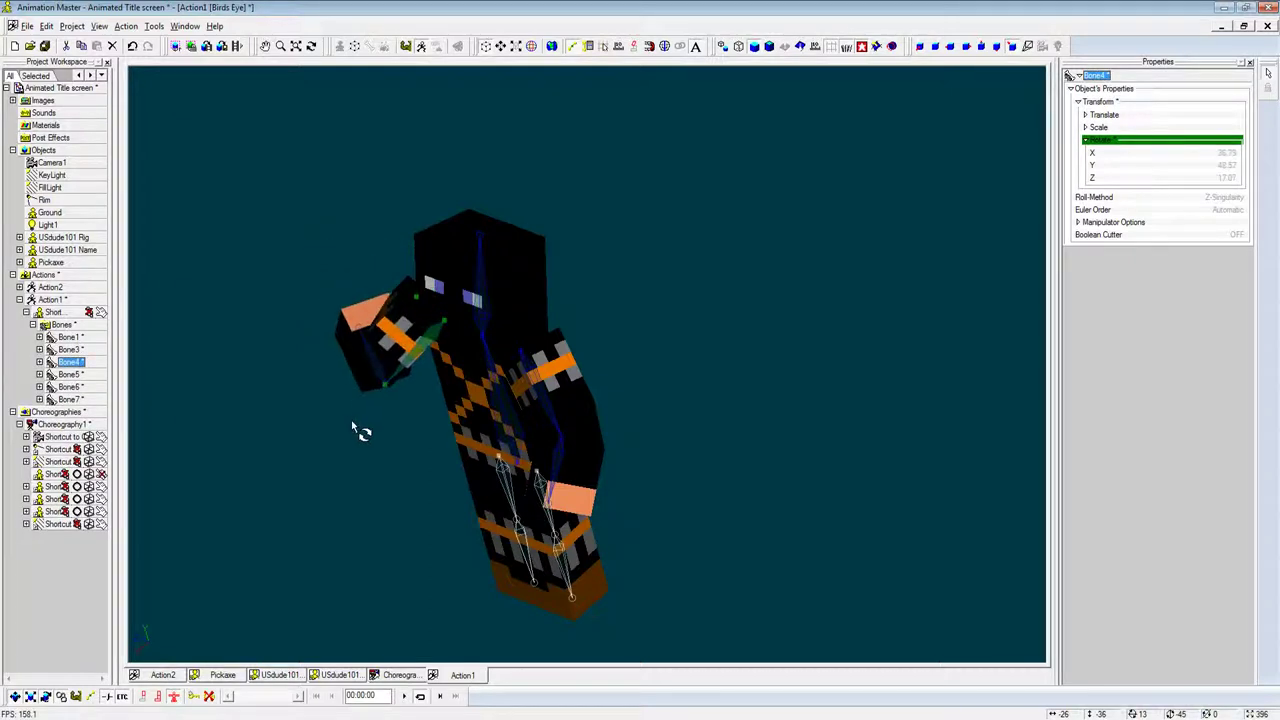
key(6)
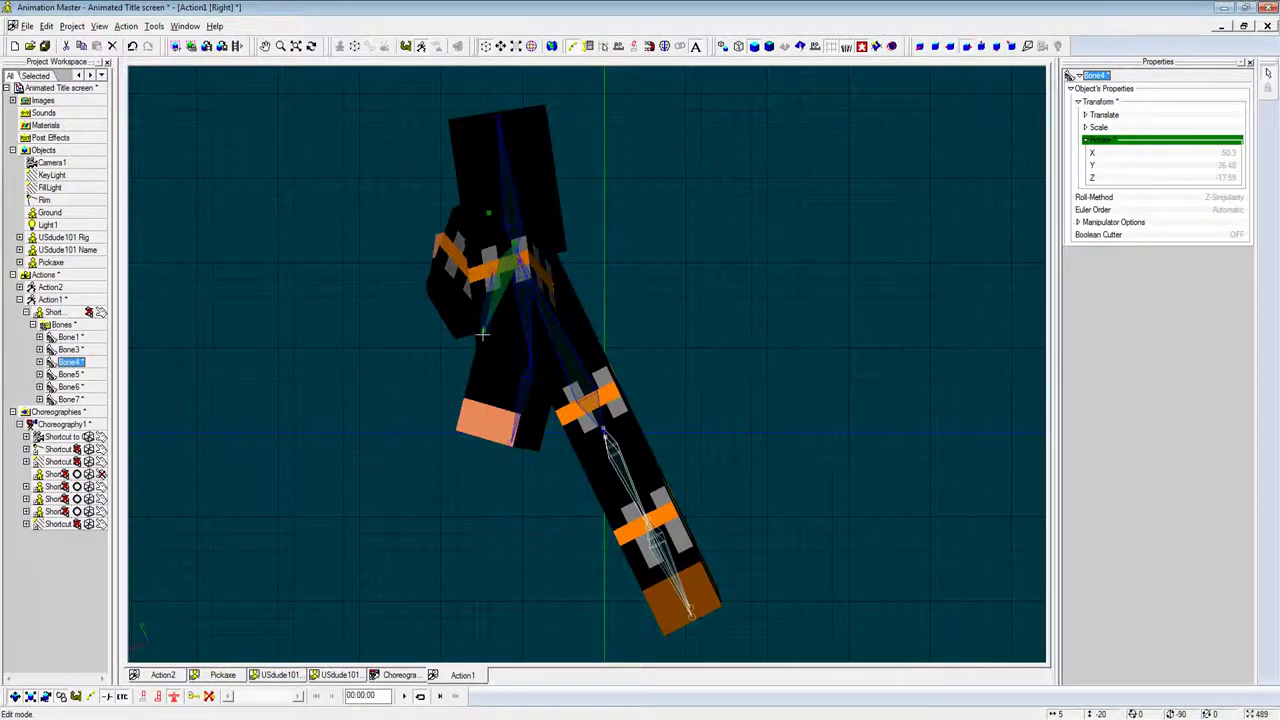
drag(488, 334, 474, 296)
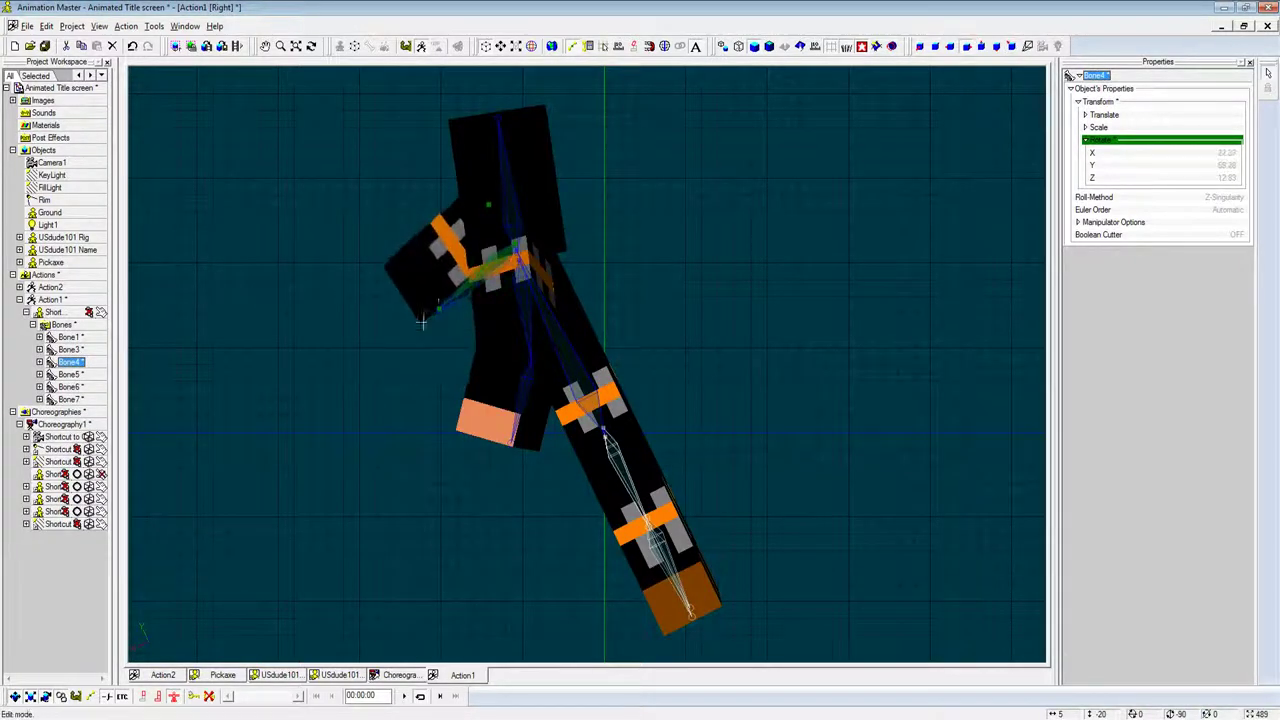
click(482, 300)
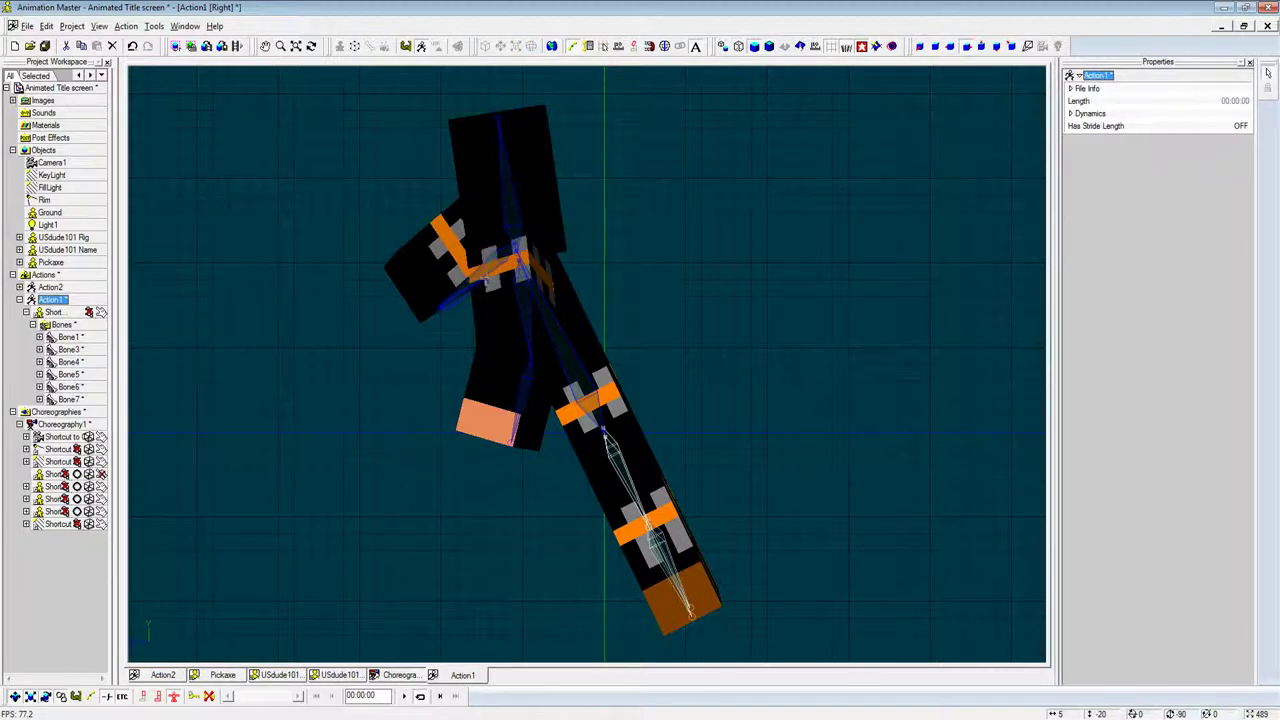
drag(480, 322, 331, 337)
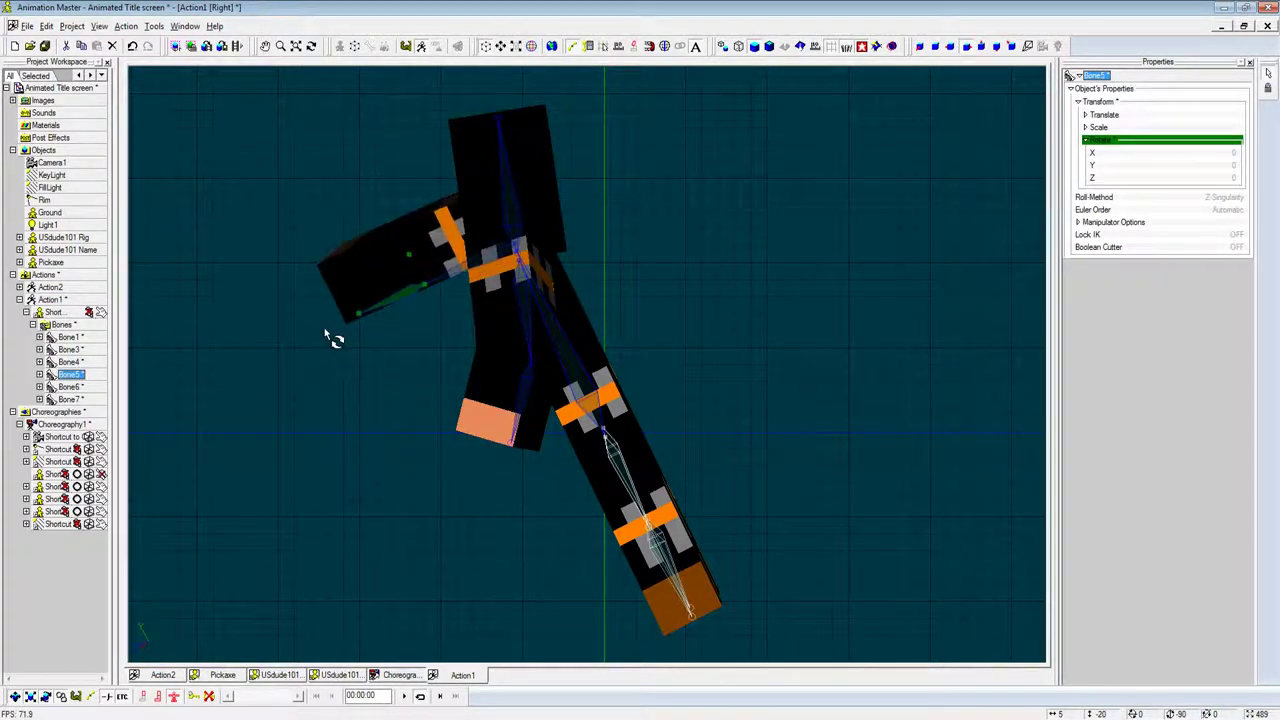
drag(422, 286, 402, 309)
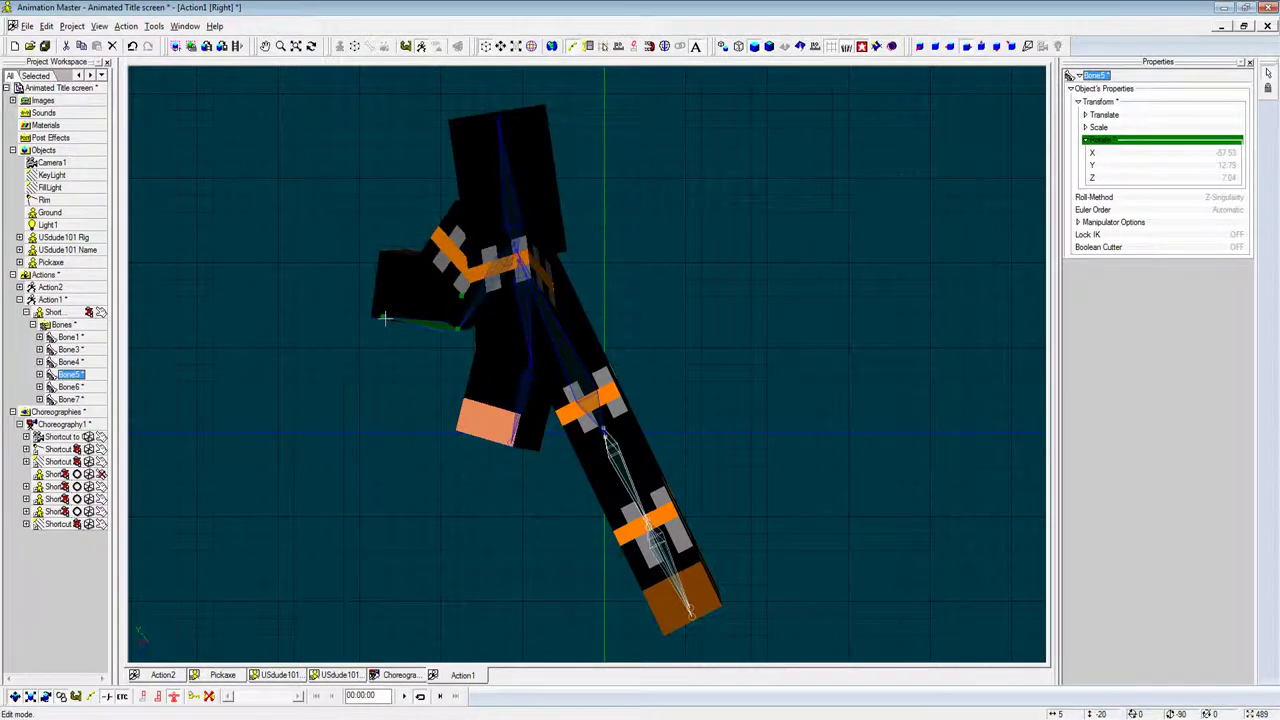
drag(383, 320, 421, 368)
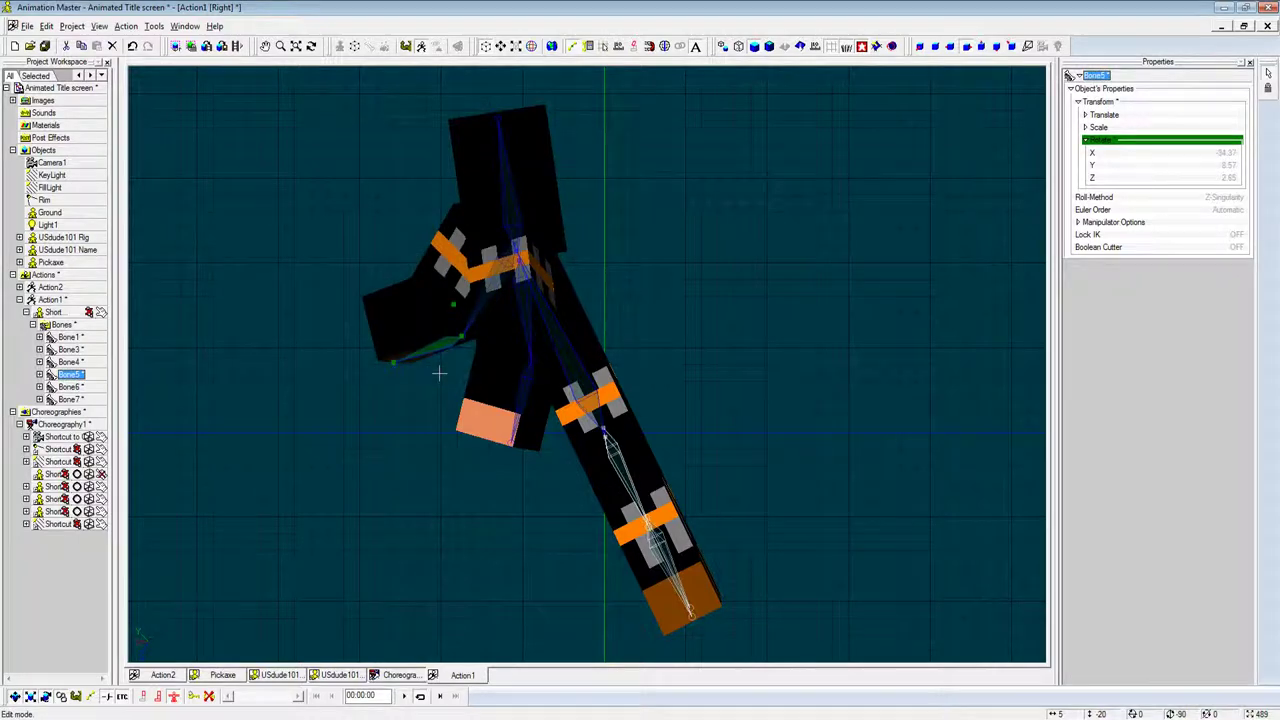
Step: In front view, rotate Bone1 until the figure faces forward, then deselect it
key(1)
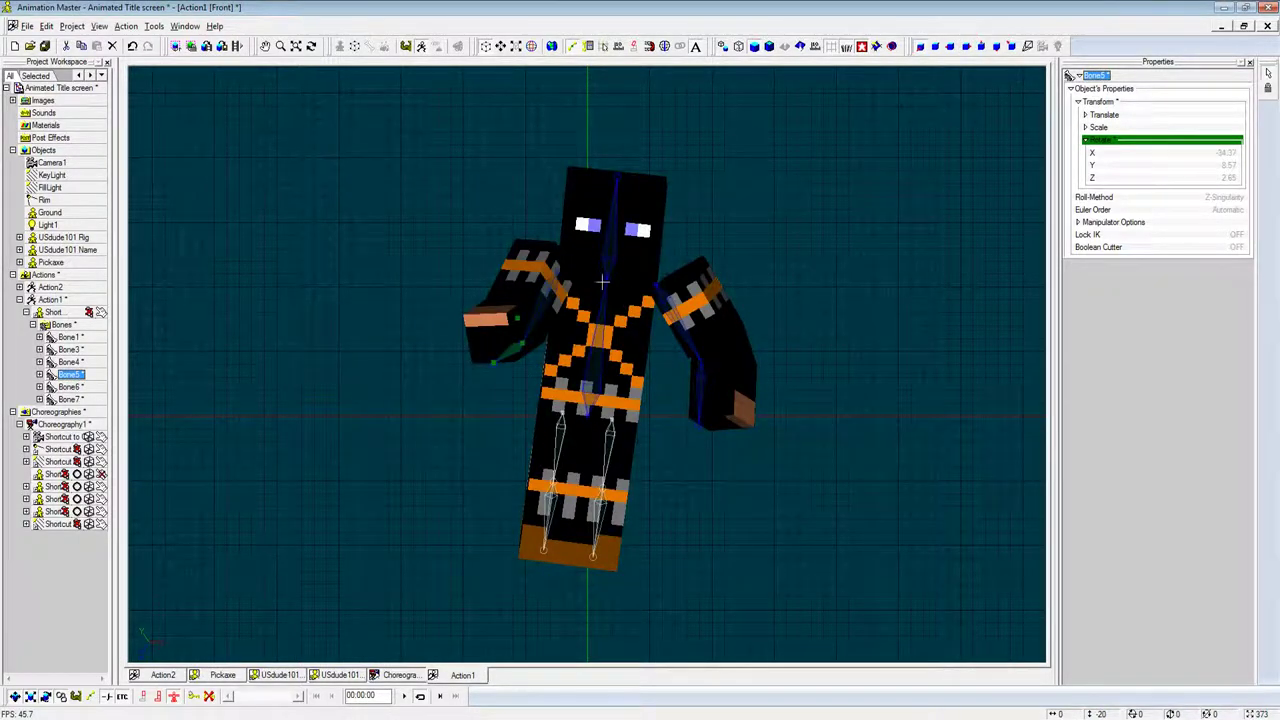
click(593, 285)
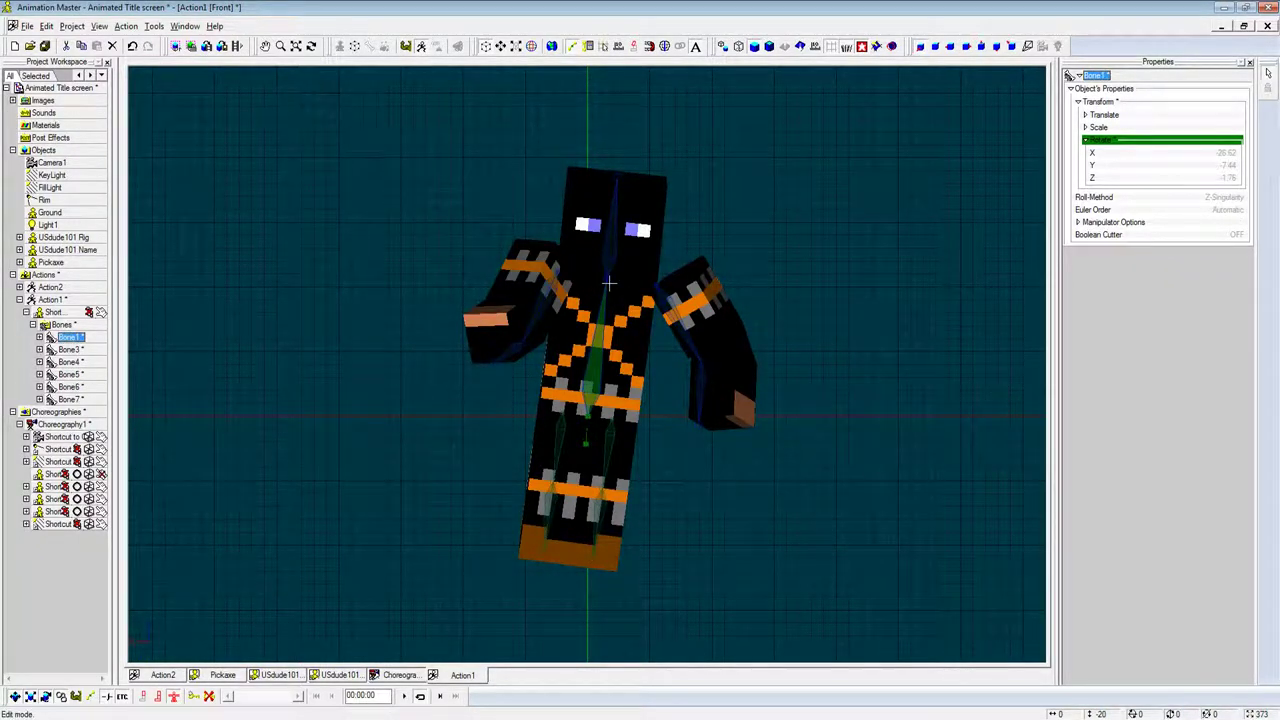
click(604, 283)
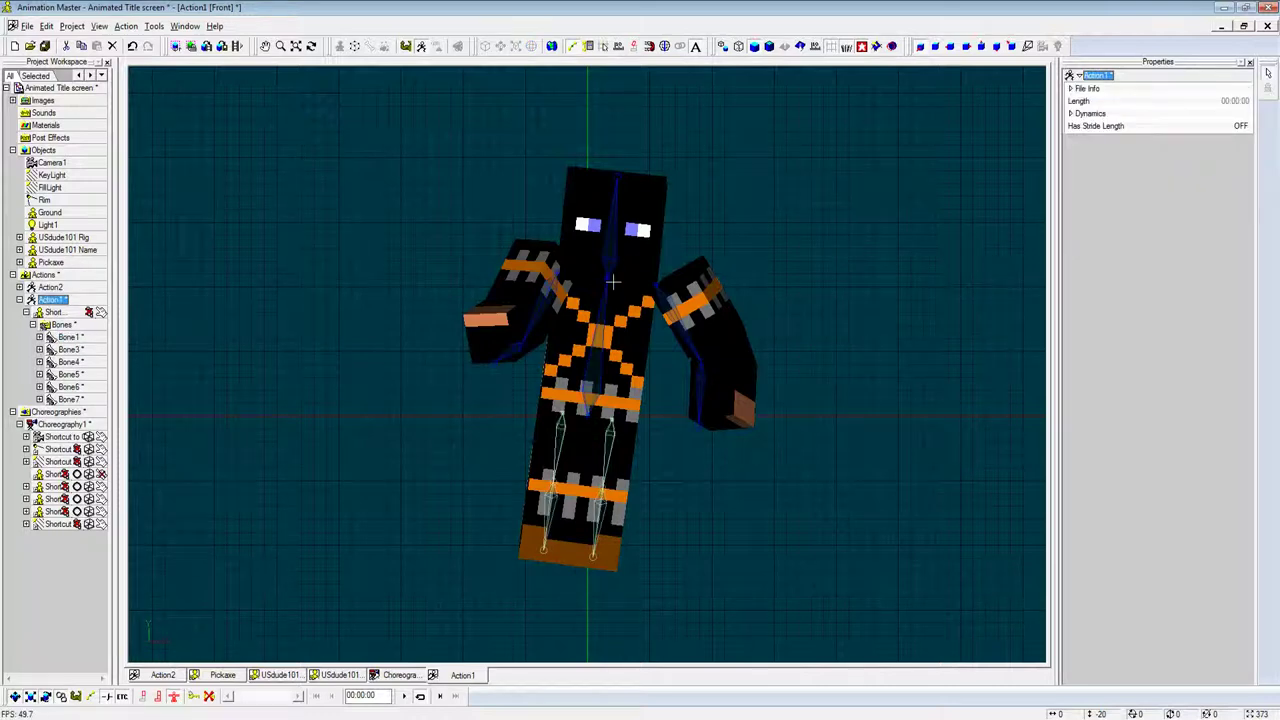
click(604, 283)
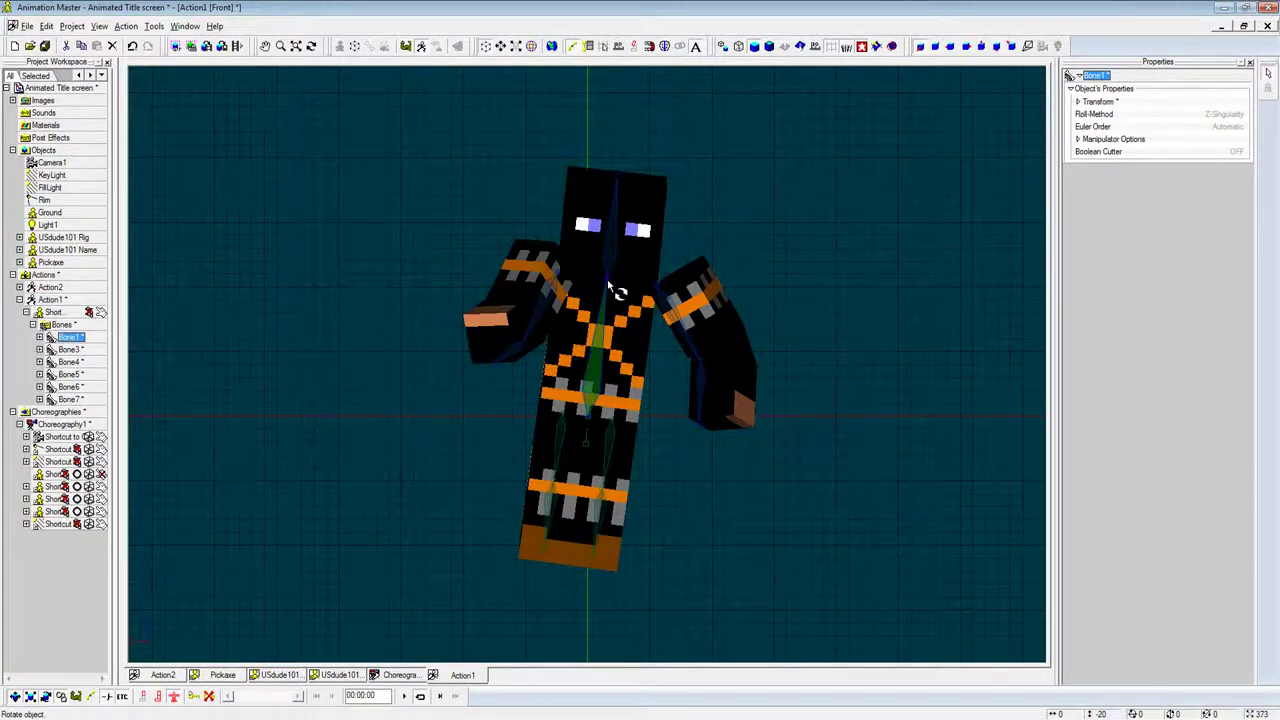
drag(606, 282, 719, 270)
click(655, 261)
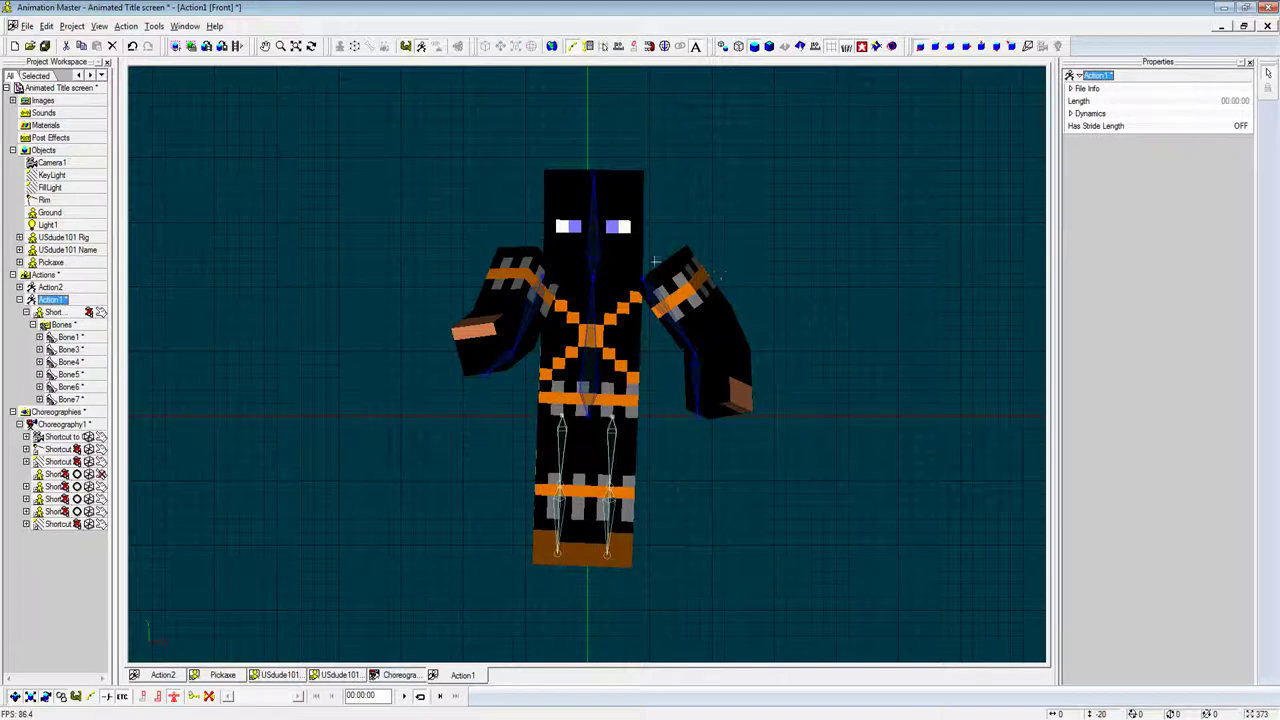
key(ctrl+o)
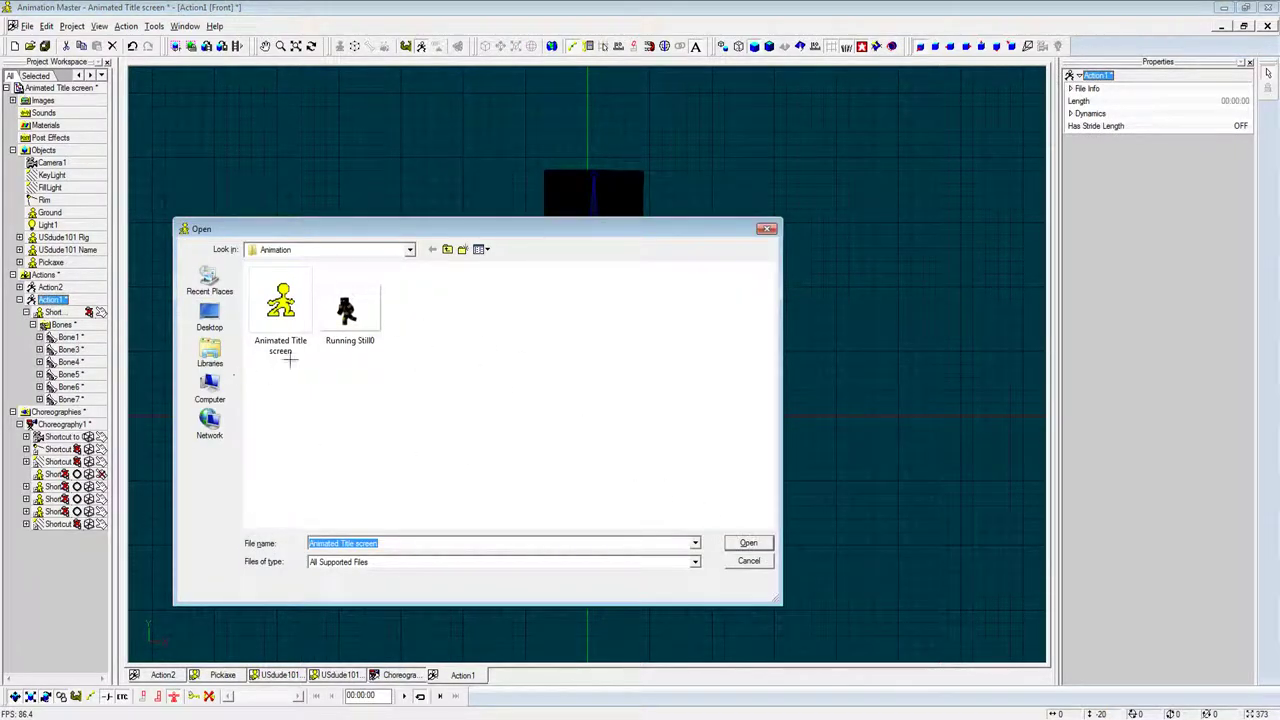
click(210, 380)
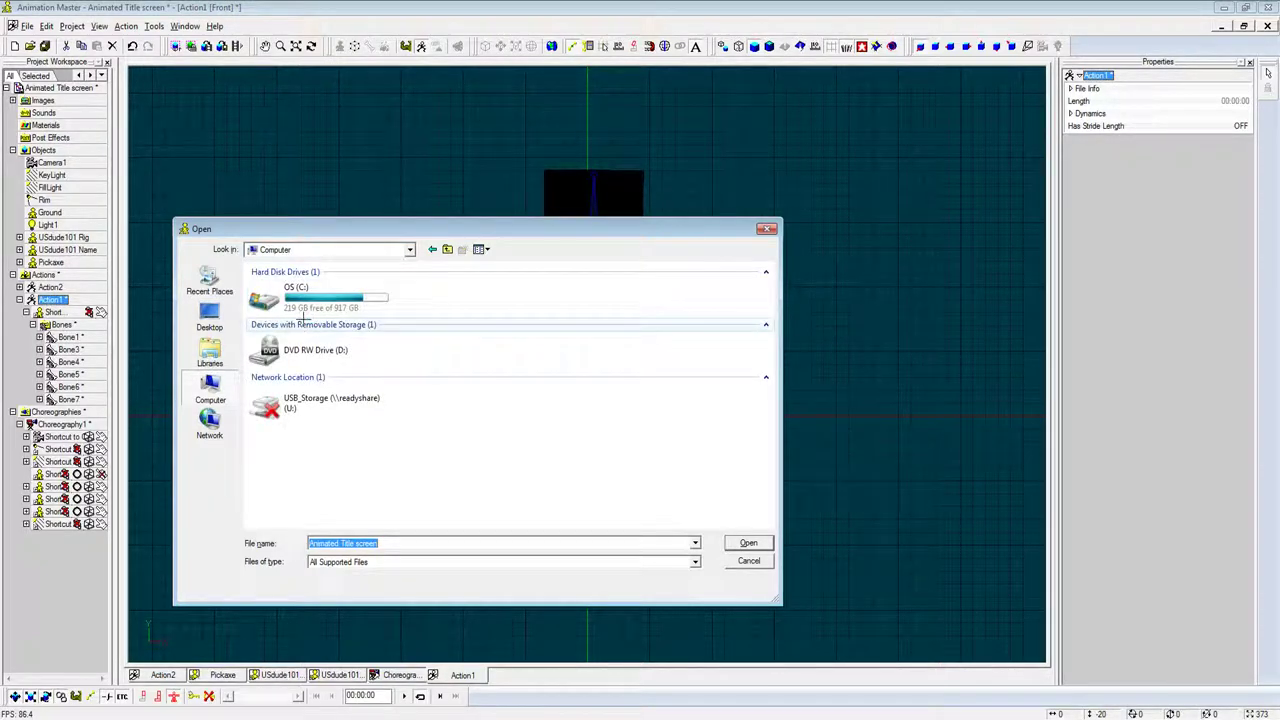
double_click(335, 305)
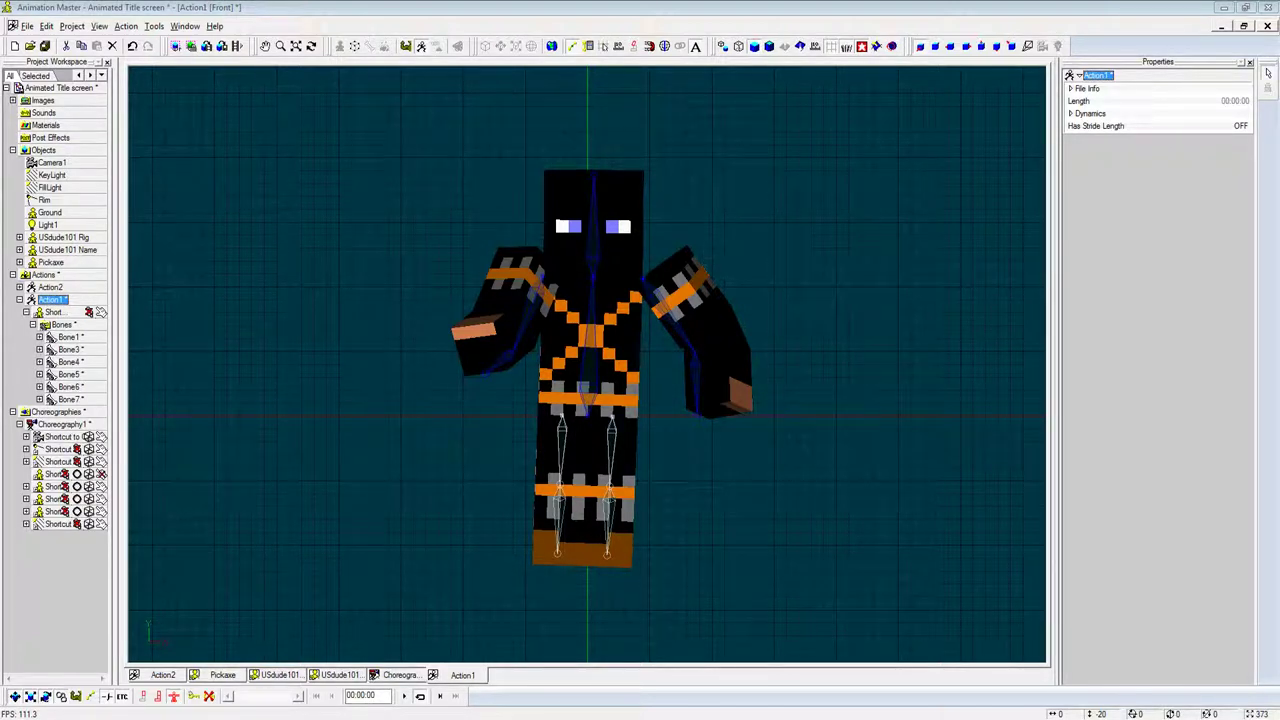
key(ctrl+o)
click(494, 272)
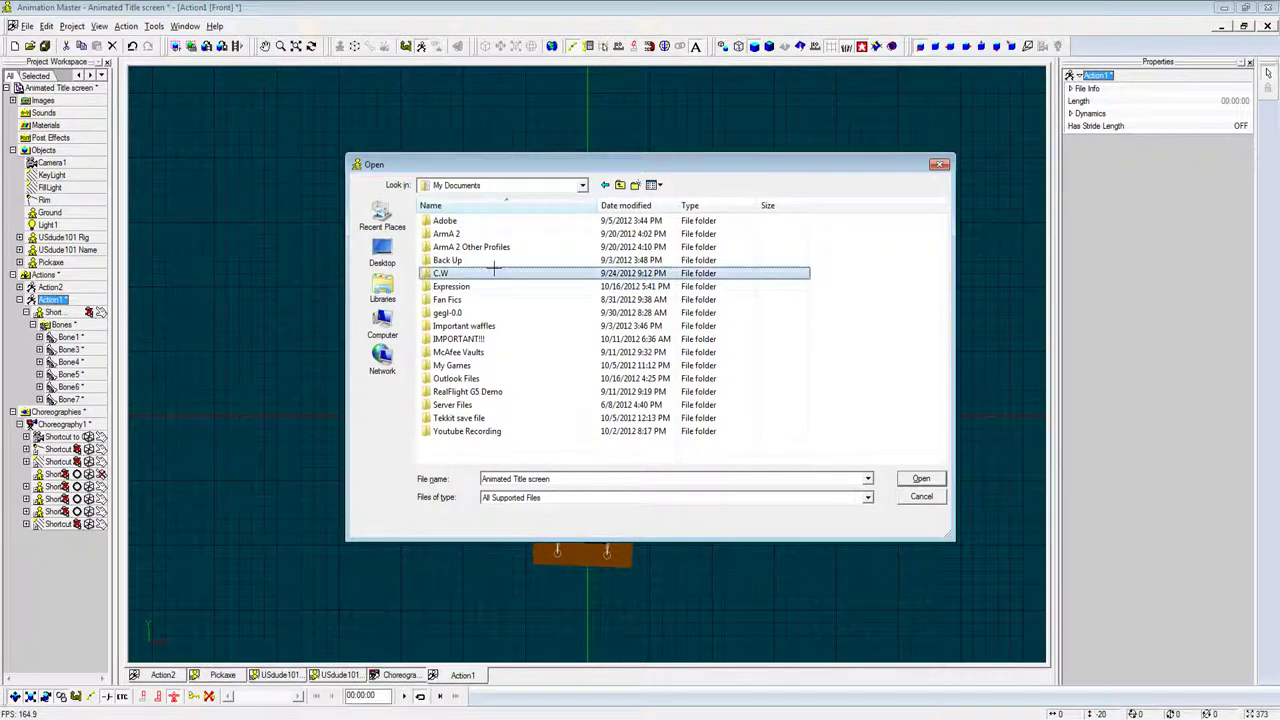
double_click(494, 272)
double_click(510, 233)
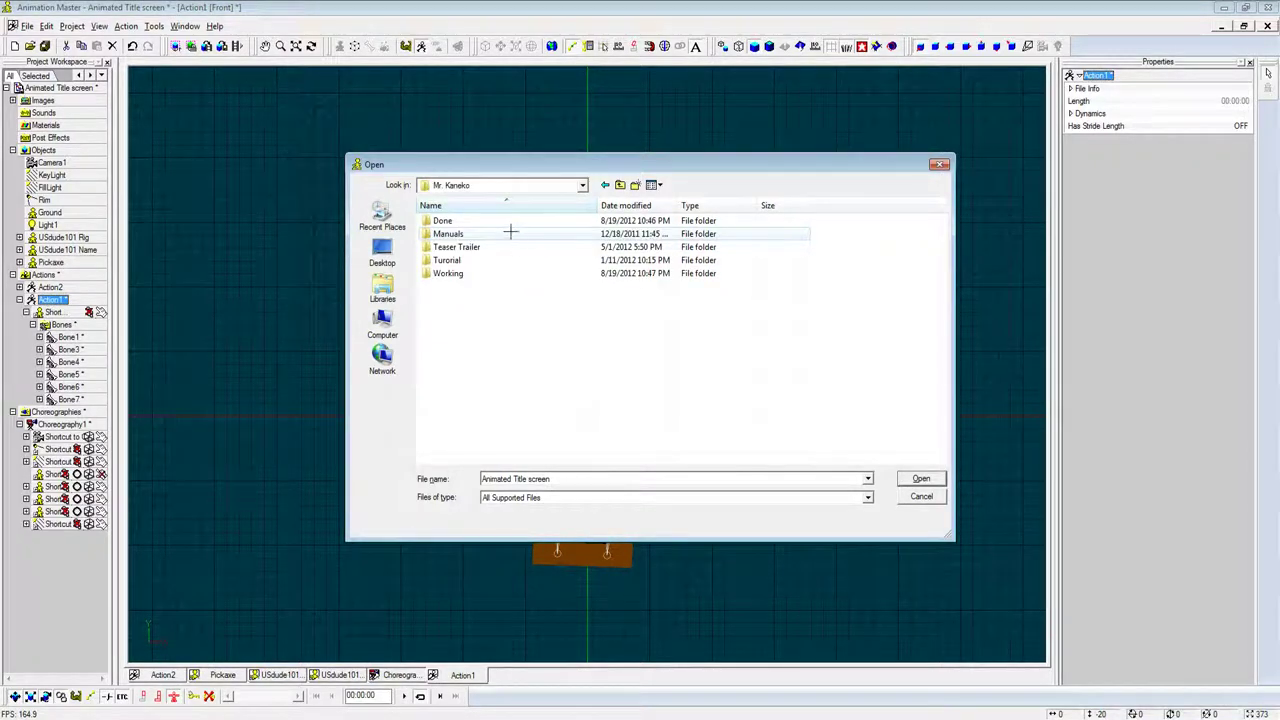
click(472, 271)
double_click(472, 271)
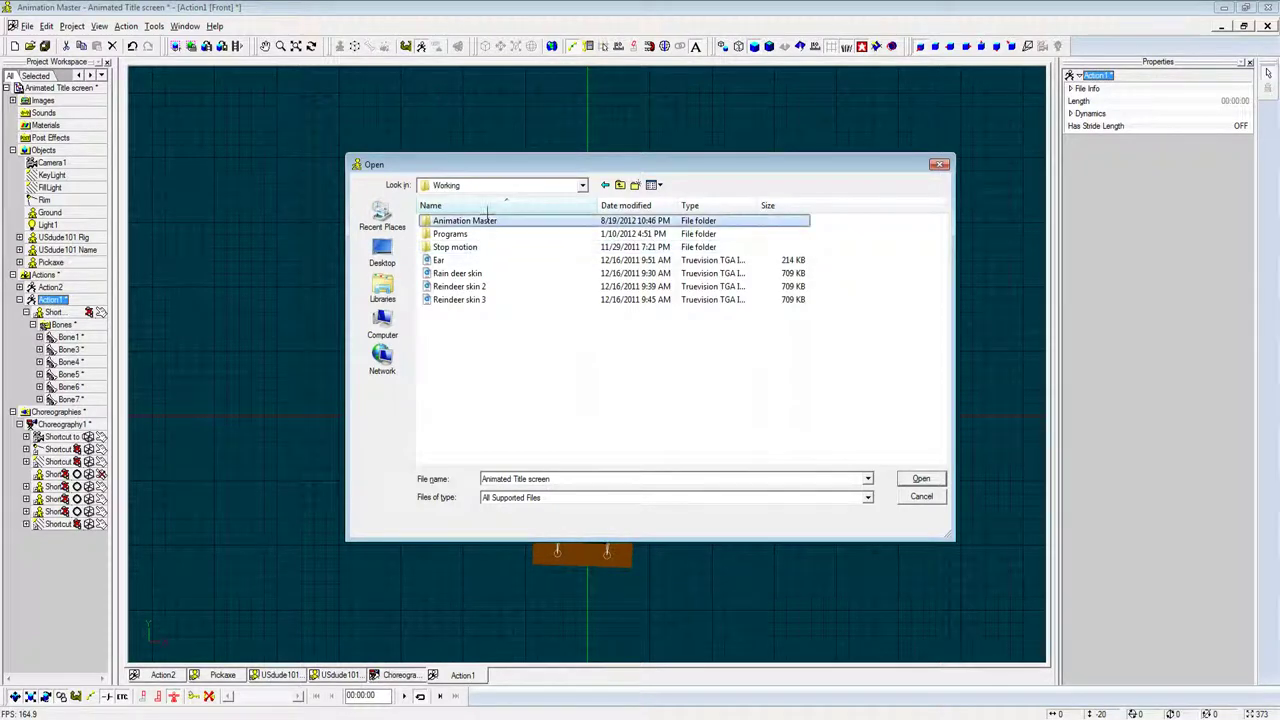
double_click(488, 220)
scroll(517, 220, down, 4)
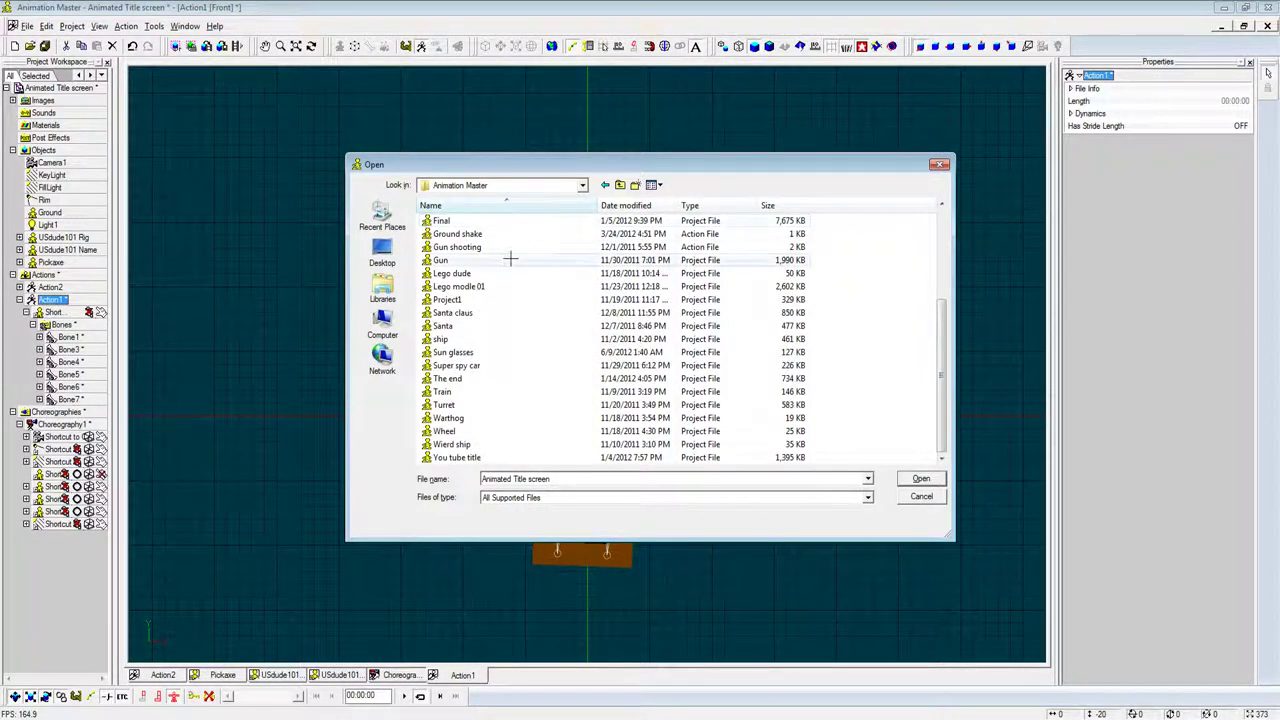
scroll(527, 280, up, 2)
scroll(525, 286, up, 1)
scroll(525, 286, up, 2)
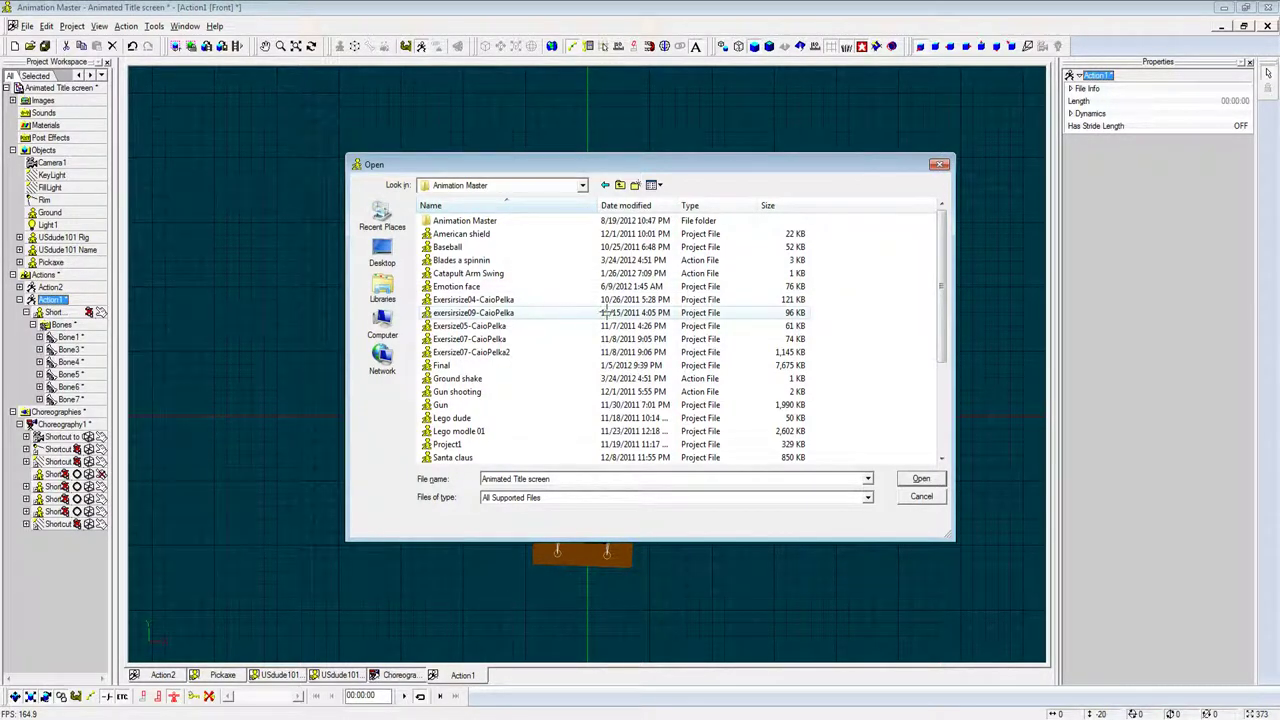
Step: Close the file list and delete Action1 from the project, confirming the removal
click(939, 164)
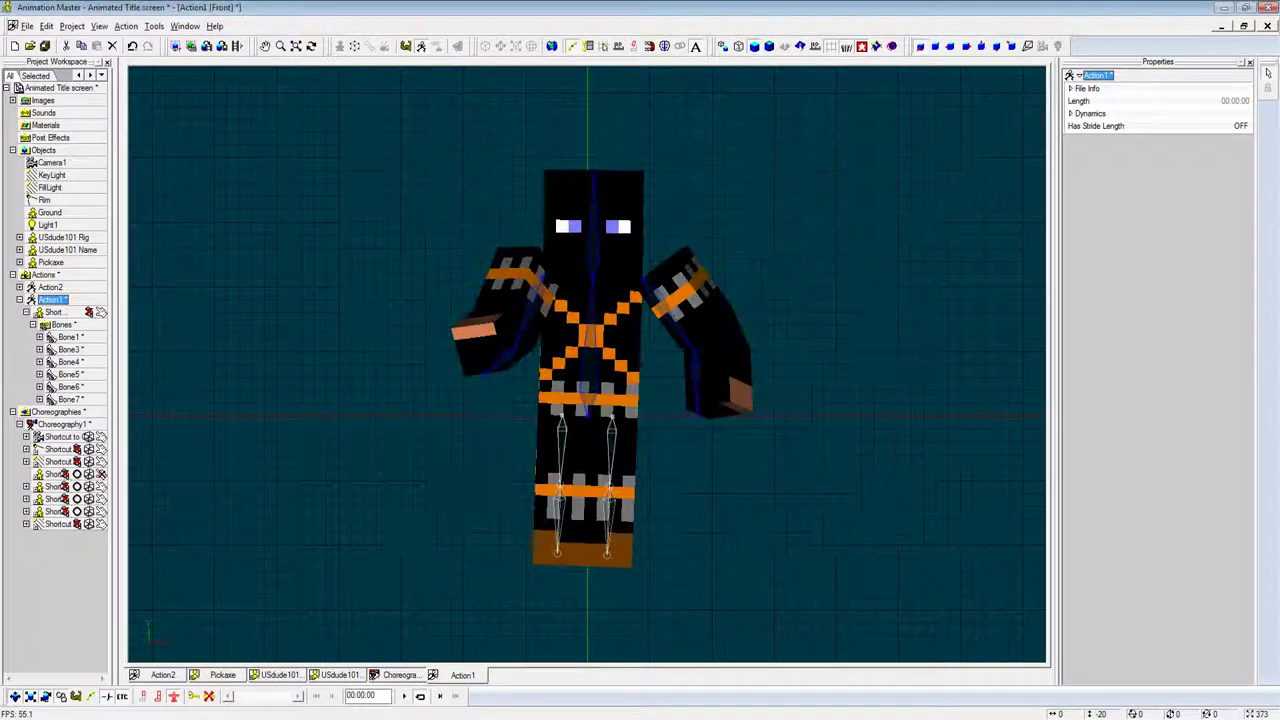
click(222, 675)
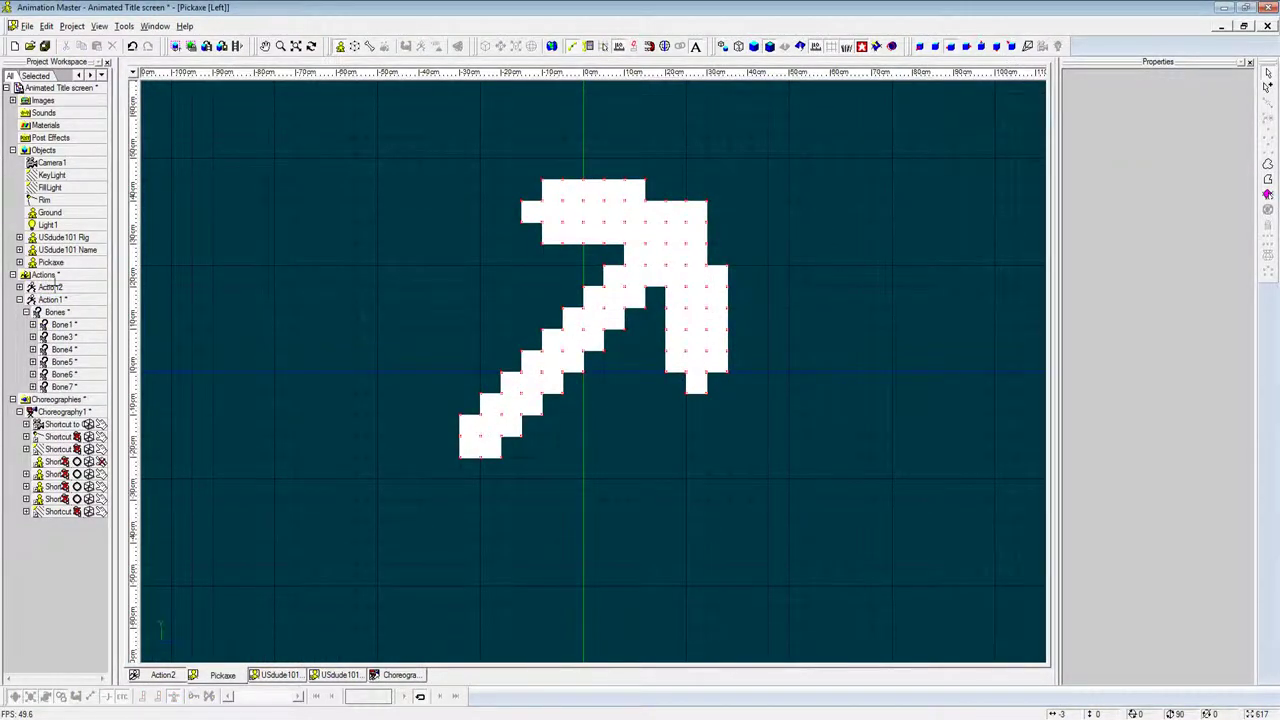
double_click(50, 299)
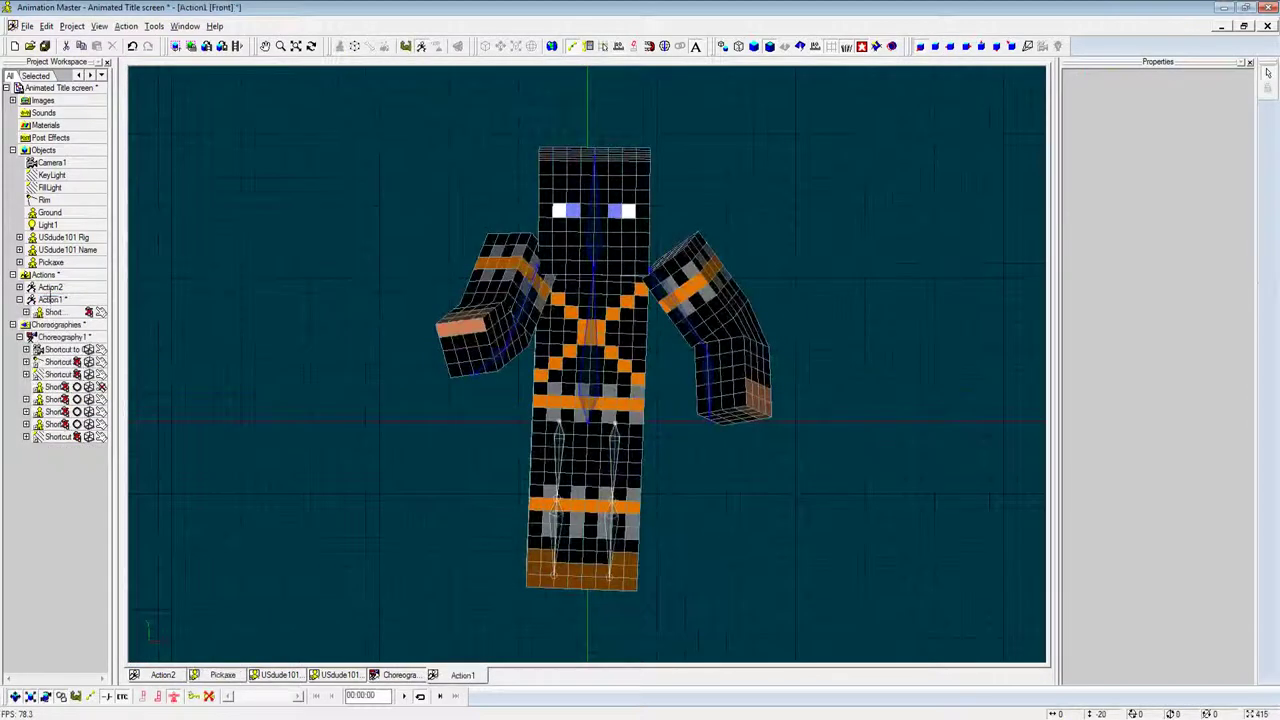
click(50, 299)
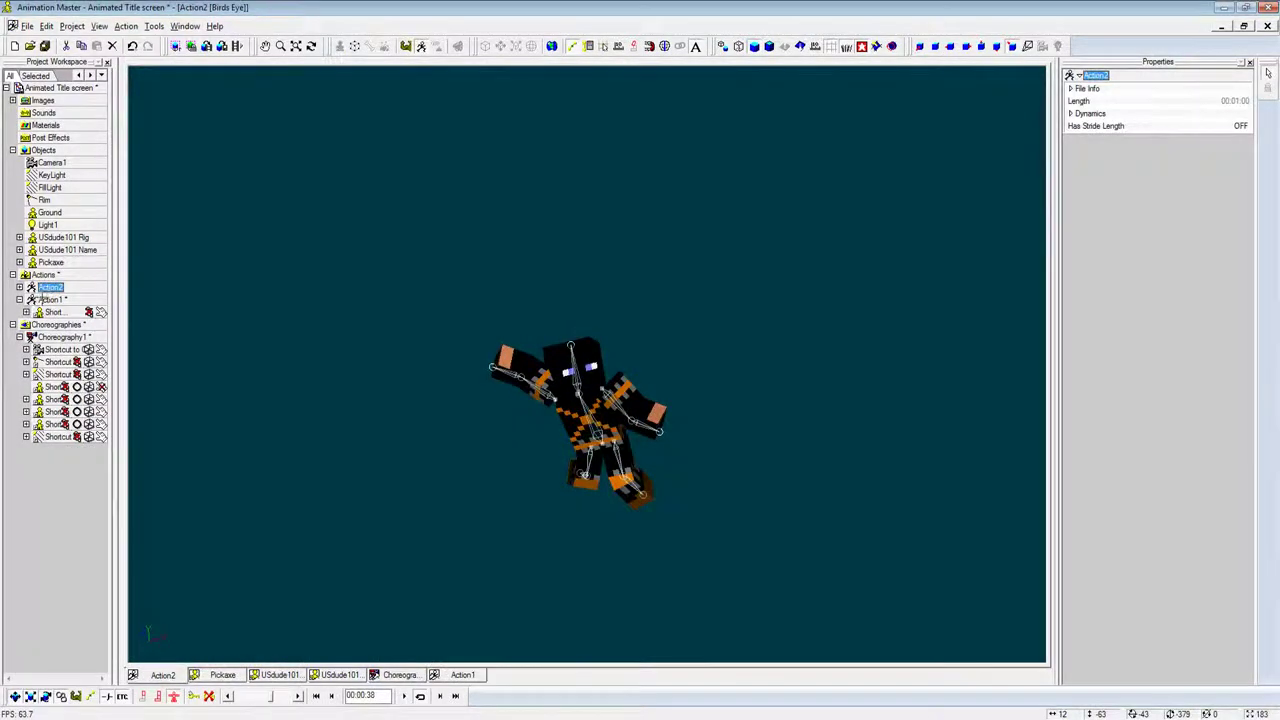
right_click(45, 299)
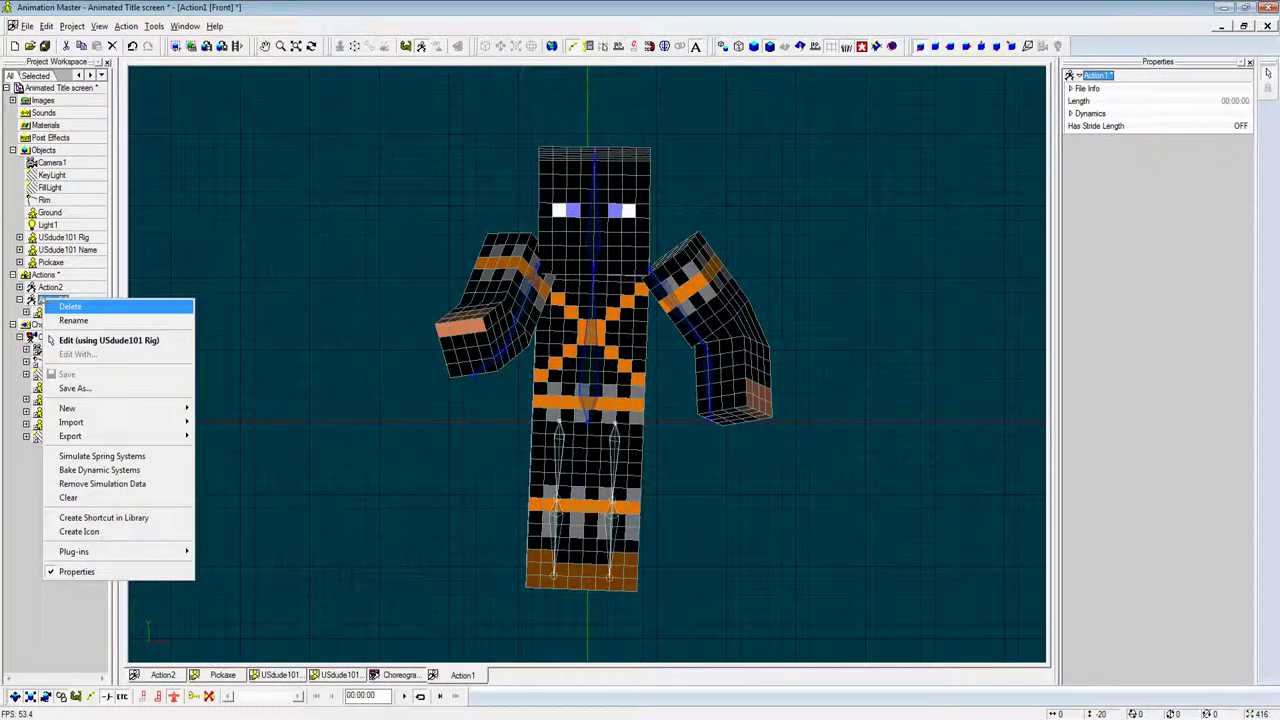
click(72, 306)
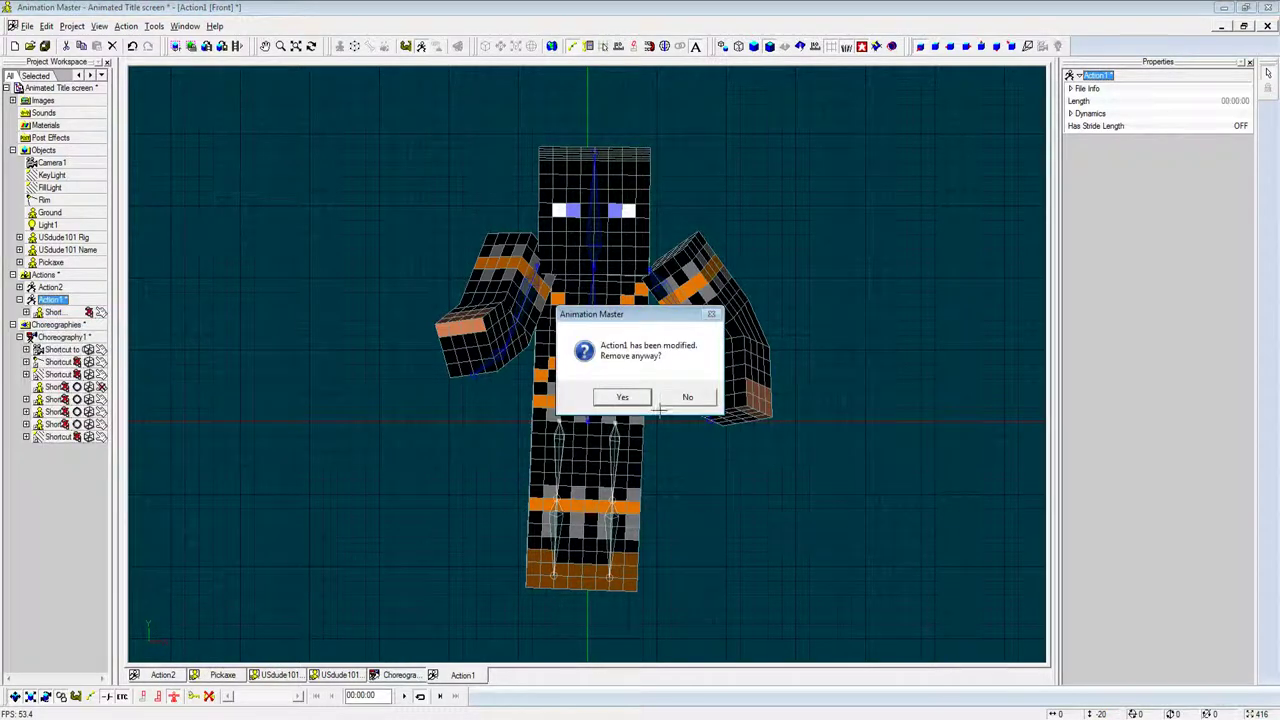
click(641, 401)
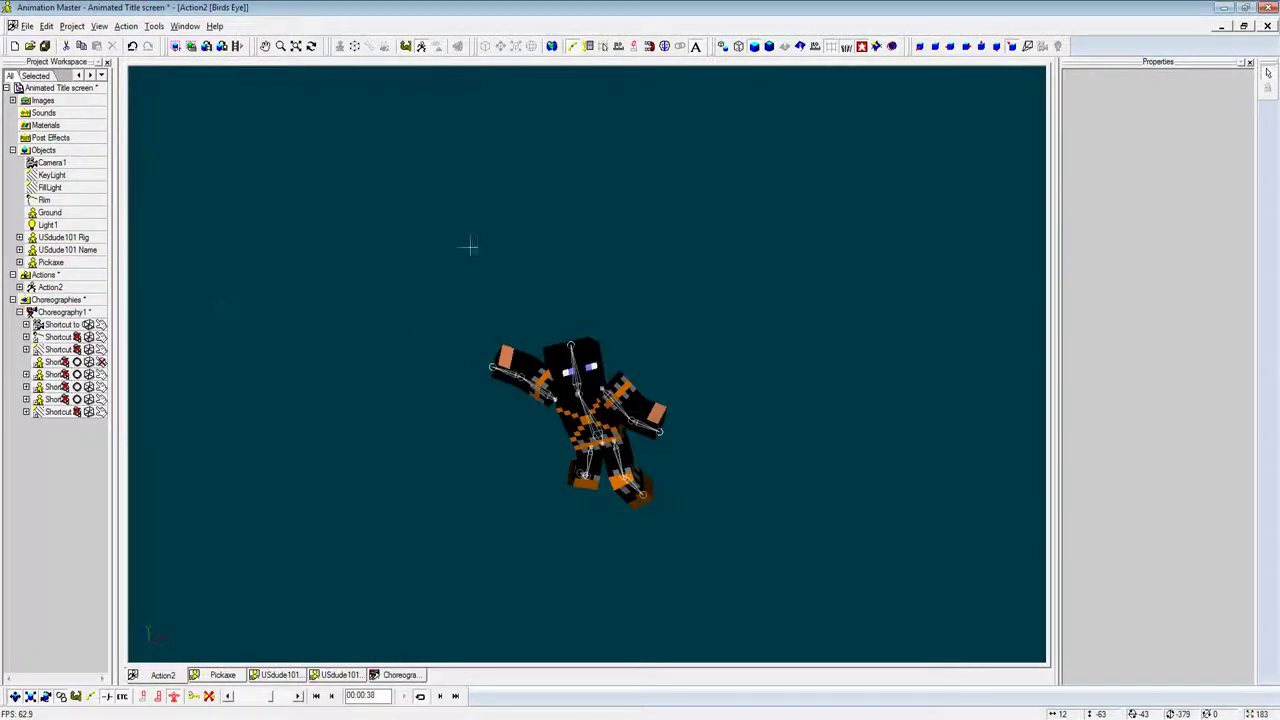
Step: Save the Animated Title screen project, then open Gun from Working > Animation Master
key(ctrl+s)
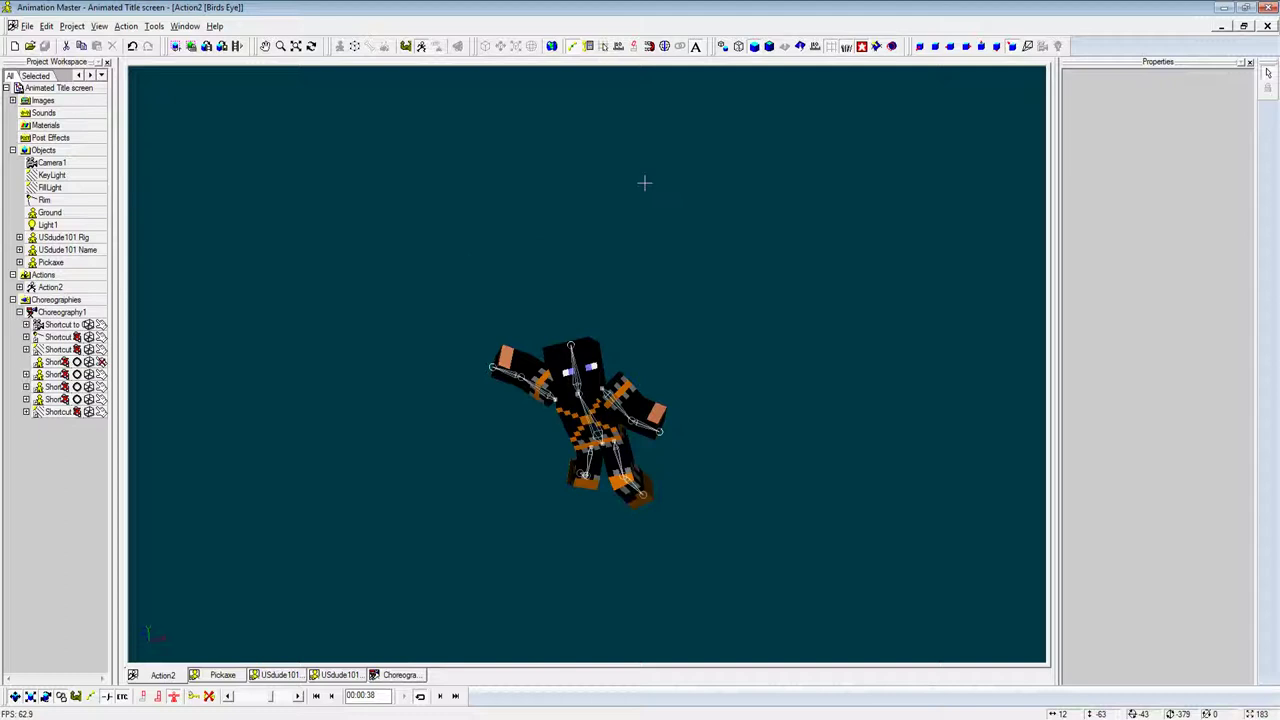
key(ctrl+o)
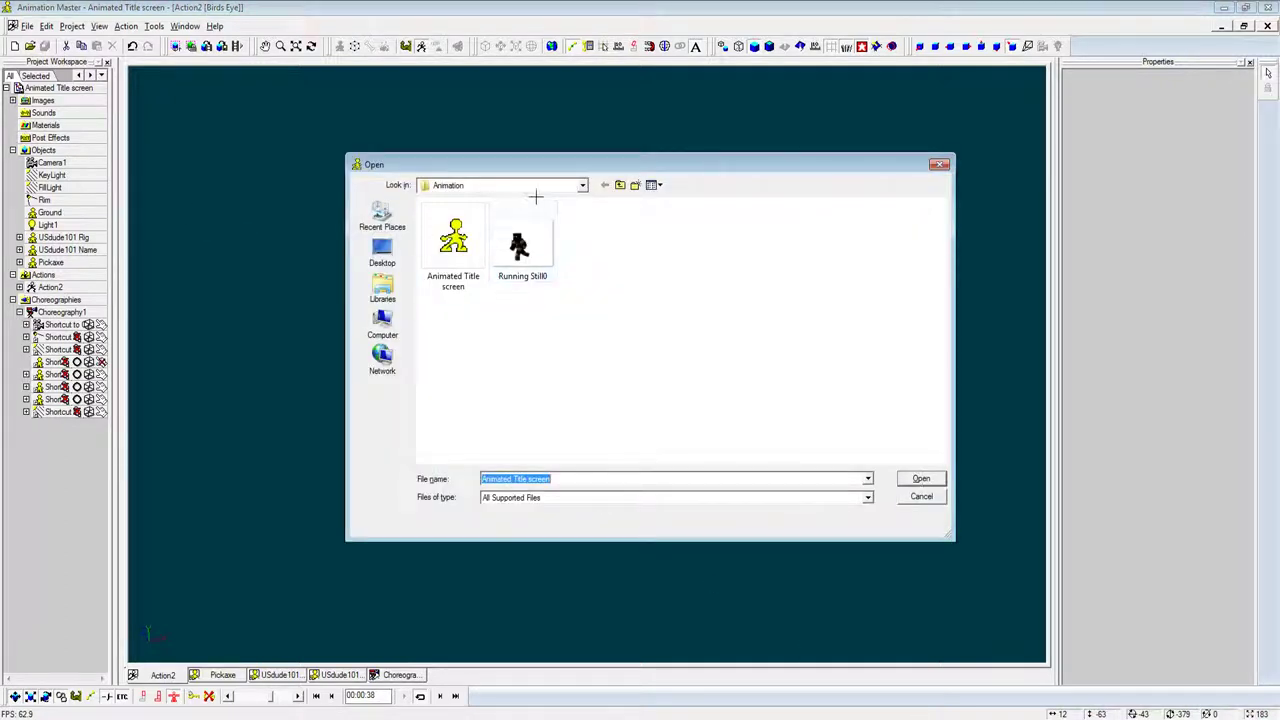
click(383, 281)
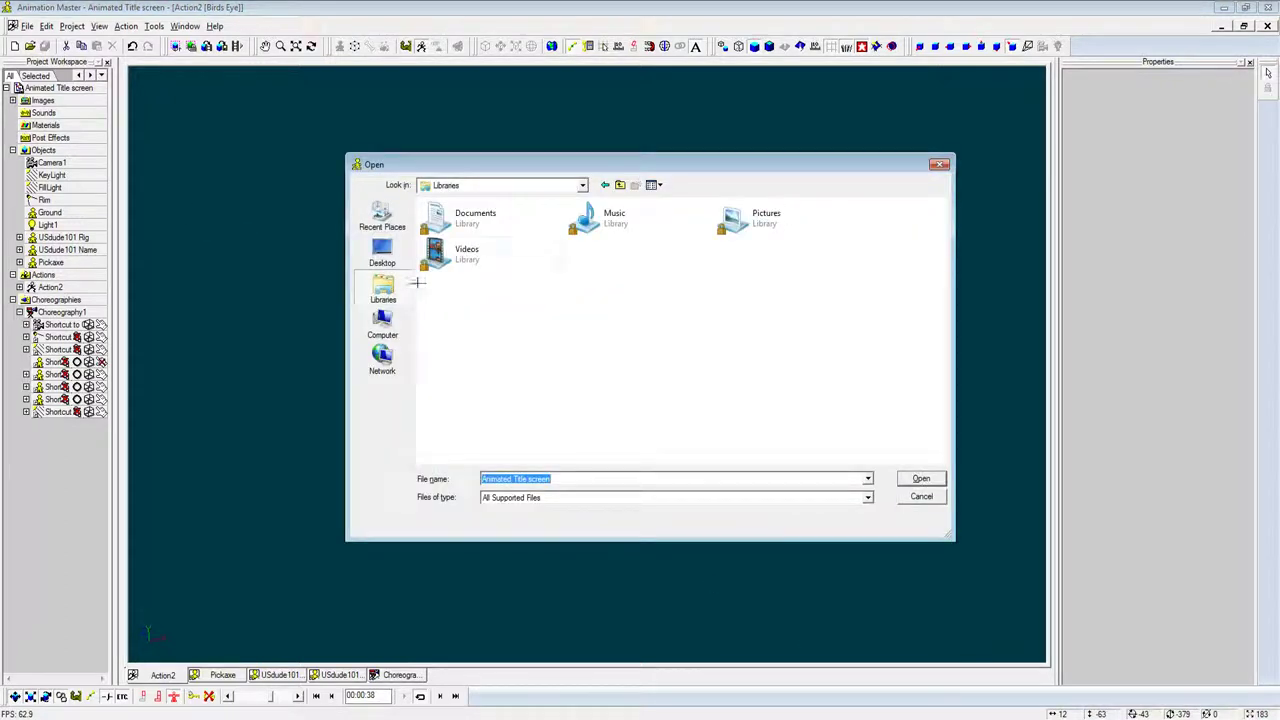
double_click(470, 232)
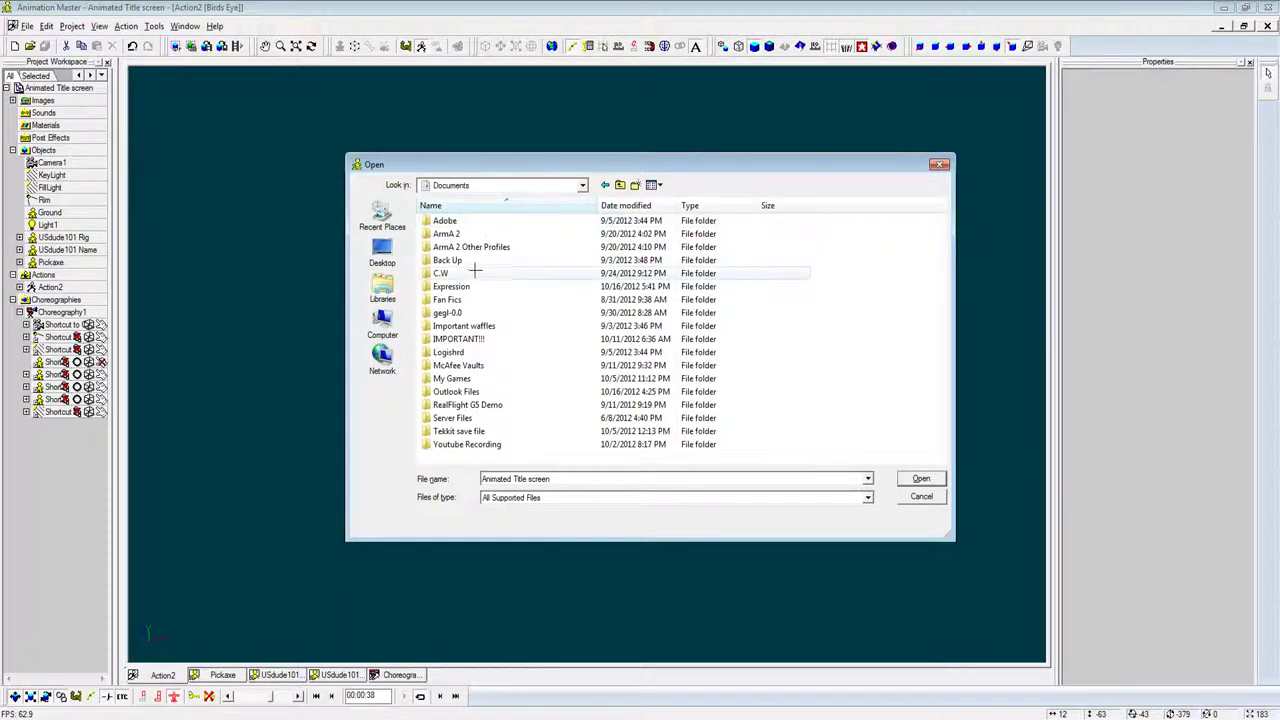
double_click(470, 273)
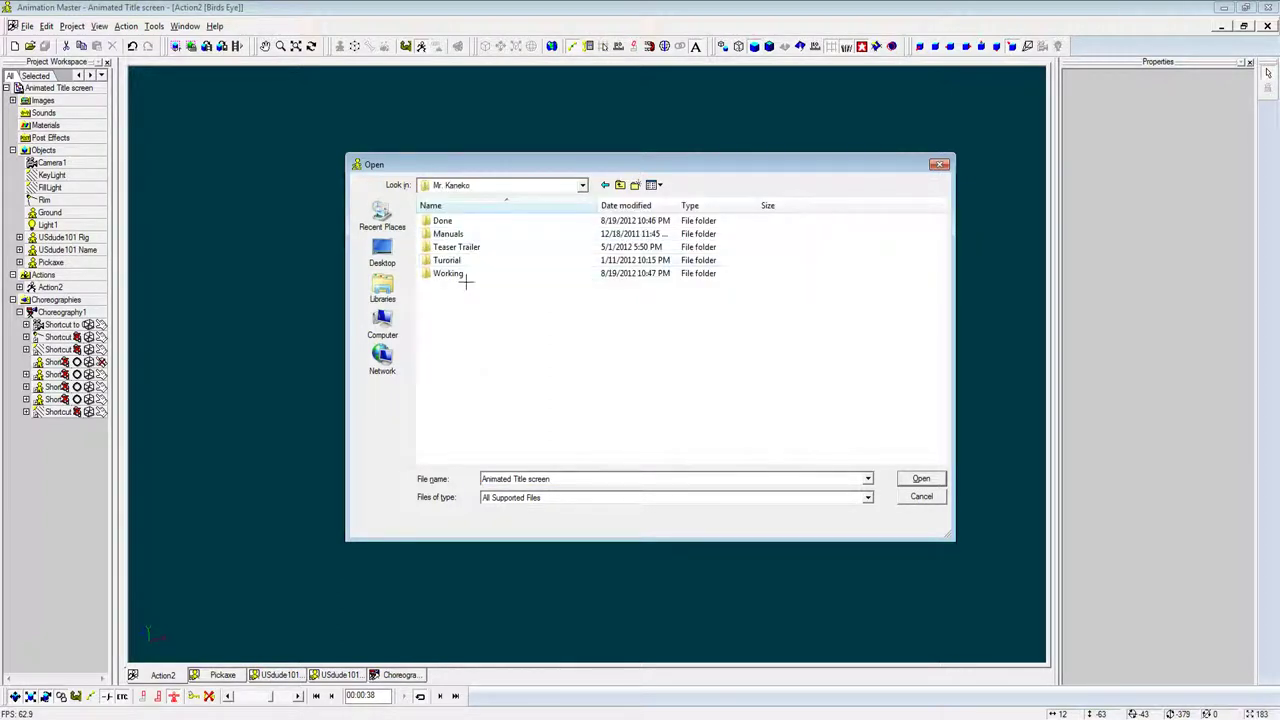
double_click(450, 273)
click(463, 221)
double_click(464, 224)
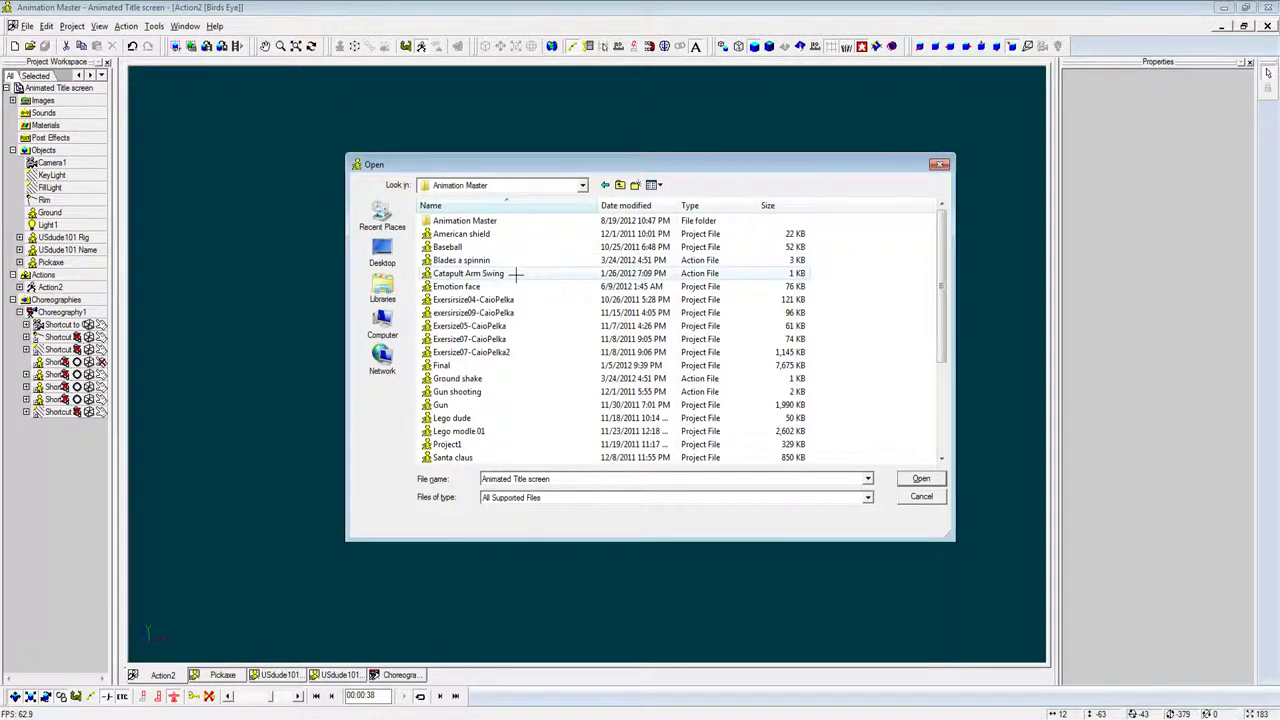
scroll(527, 347, down, 1)
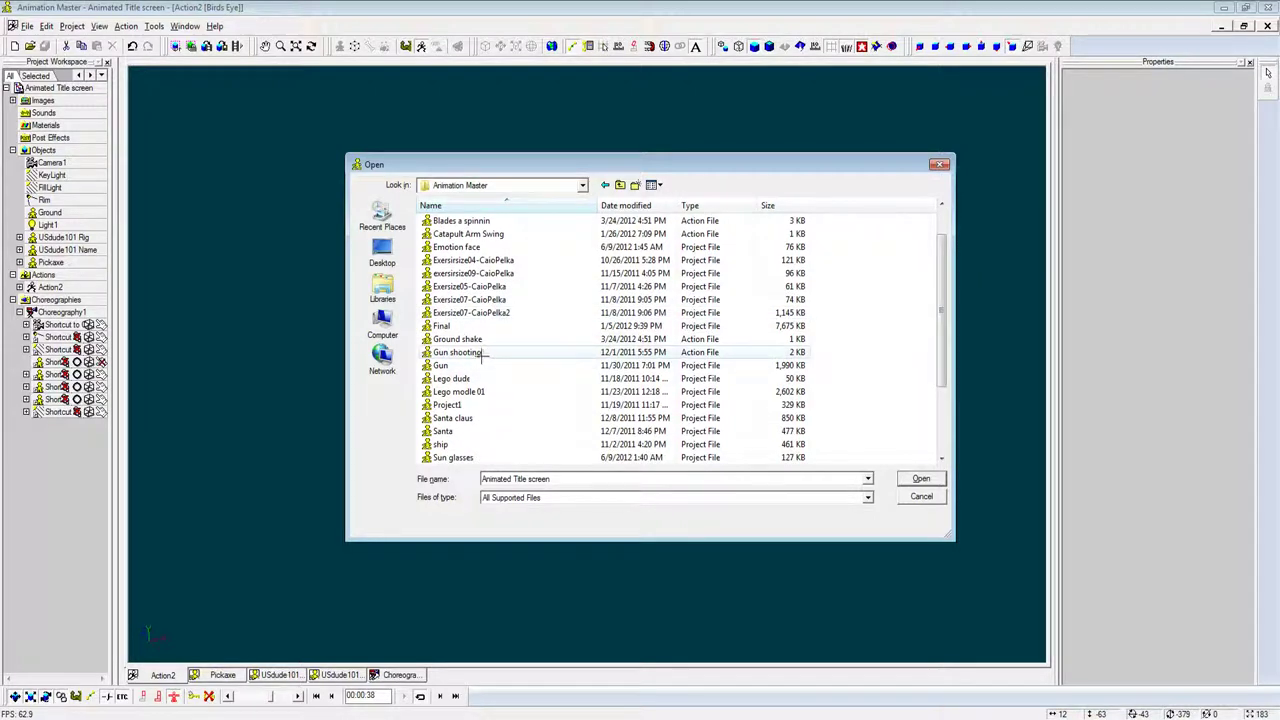
double_click(489, 365)
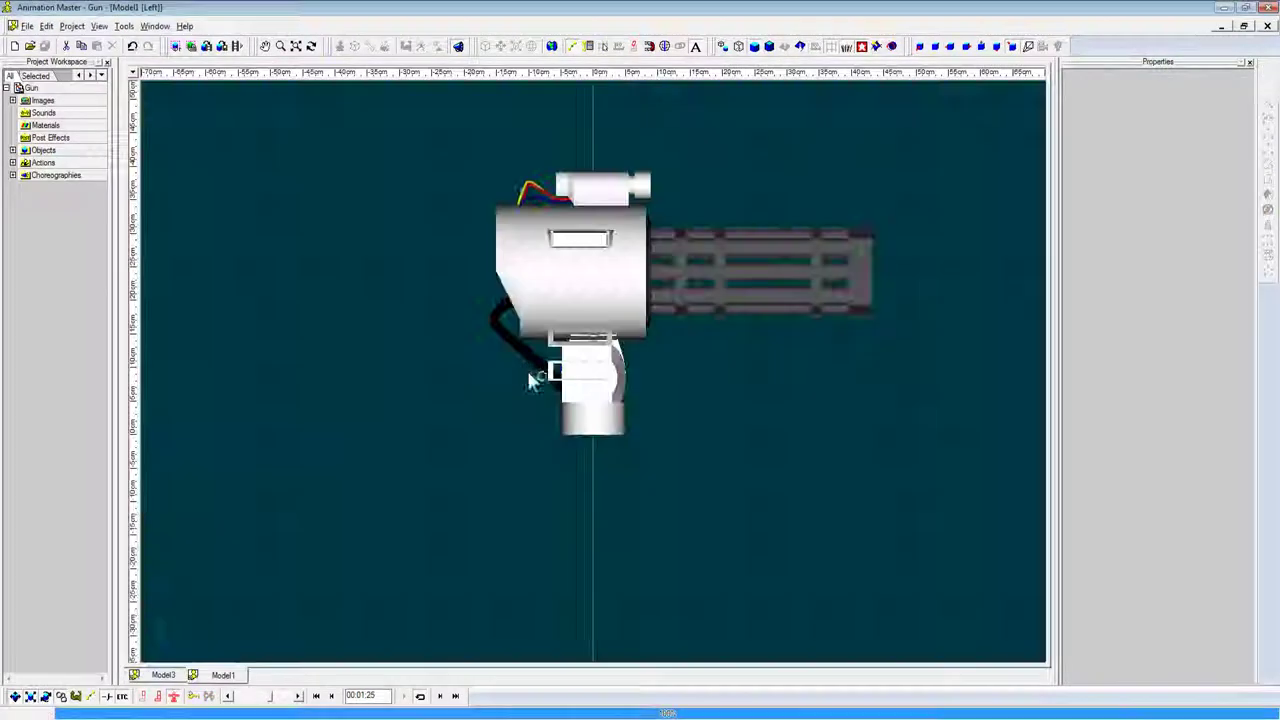
Step: Orbit the gatling gun through oblique and side views, toggling wireframe display
key(t)
mouse_move(654, 383)
mouse_down()
mouse_move(719, 412)
mouse_move(811, 393)
mouse_move(737, 363)
mouse_move(700, 371)
mouse_move(632, 428)
mouse_move(557, 426)
mouse_move(548, 398)
mouse_move(485, 404)
mouse_up()
key(Escape)
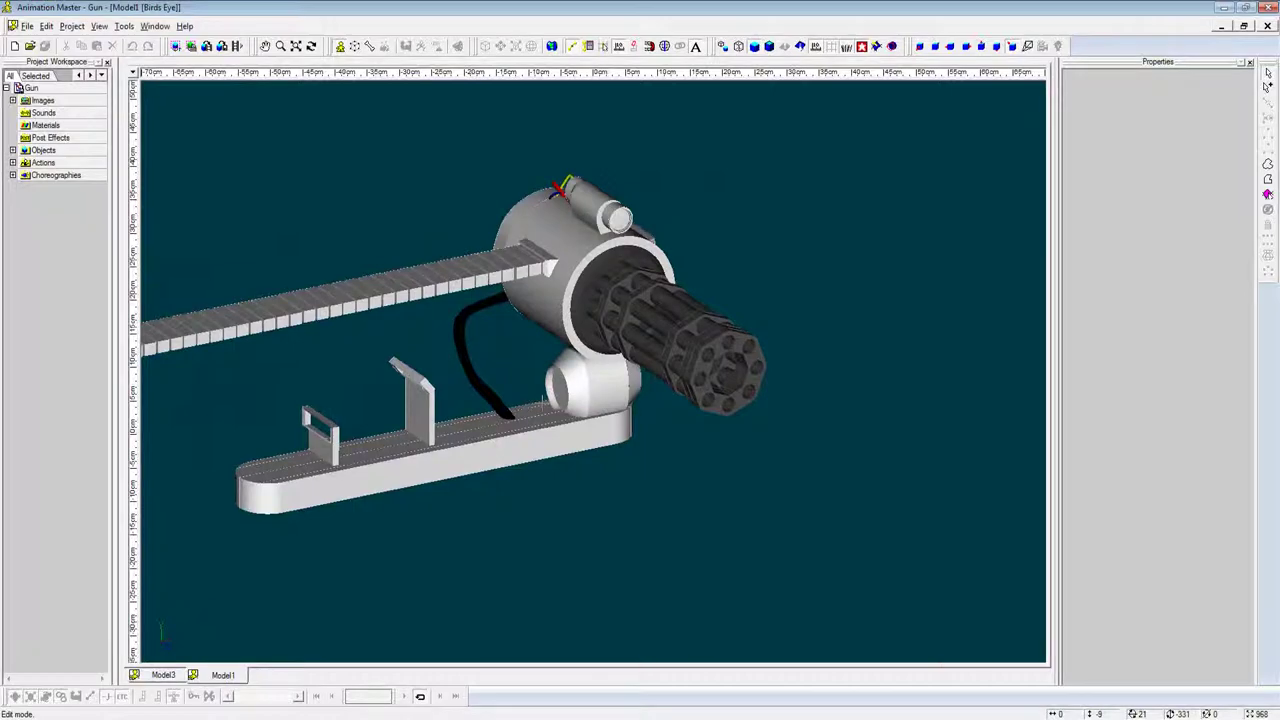
key(t)
mouse_move(731, 437)
mouse_down()
mouse_move(703, 454)
mouse_move(689, 435)
mouse_up()
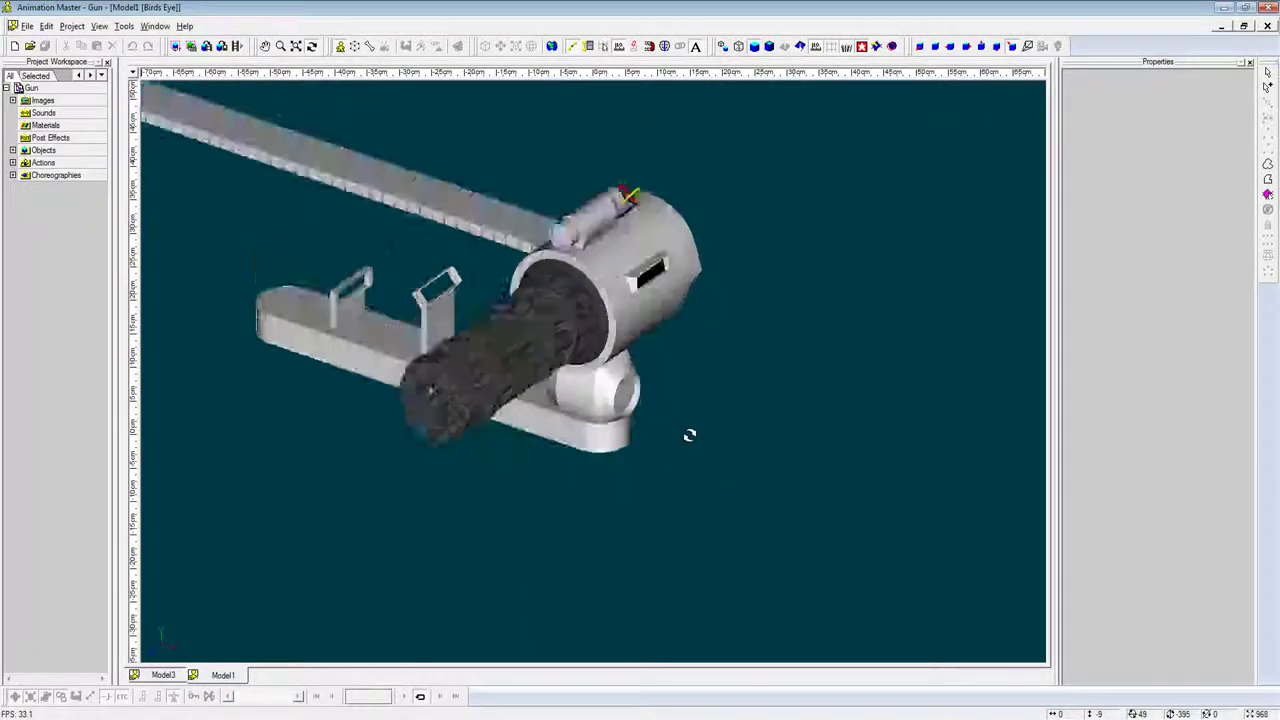
key(Escape)
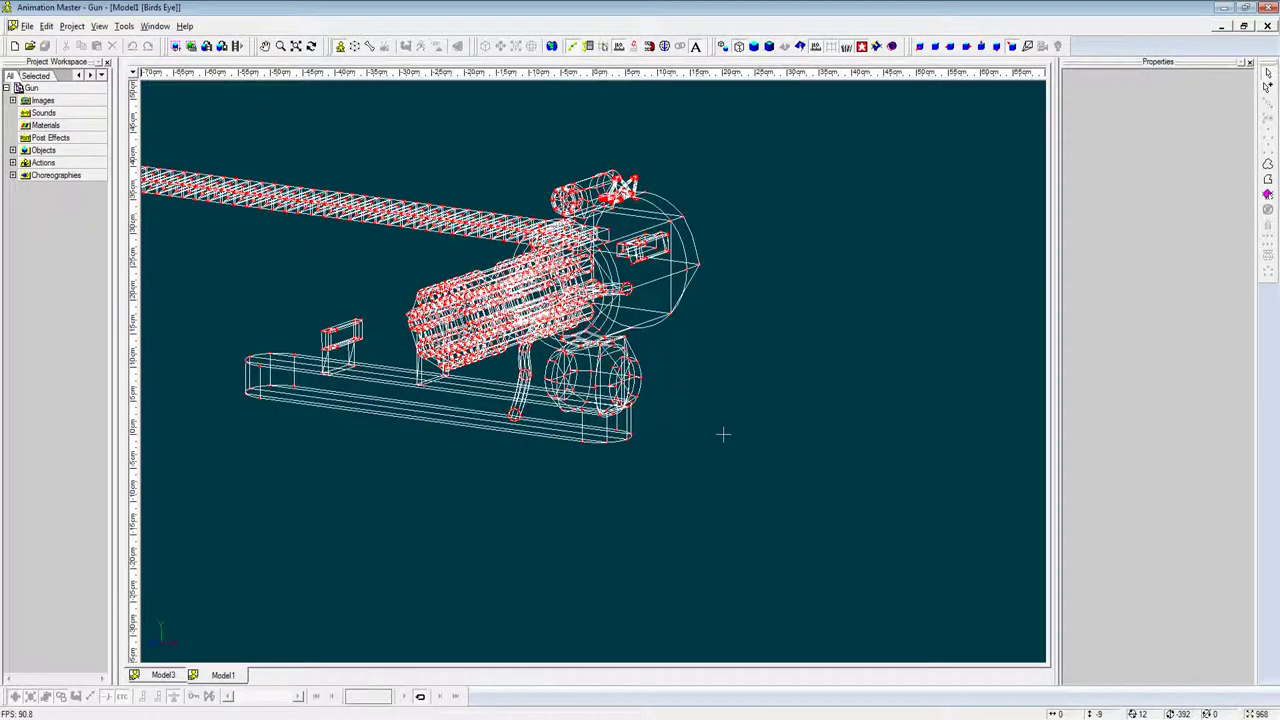
key(t)
mouse_move(723, 437)
mouse_down()
mouse_move(796, 430)
mouse_move(754, 403)
mouse_move(740, 423)
mouse_up()
key(Escape)
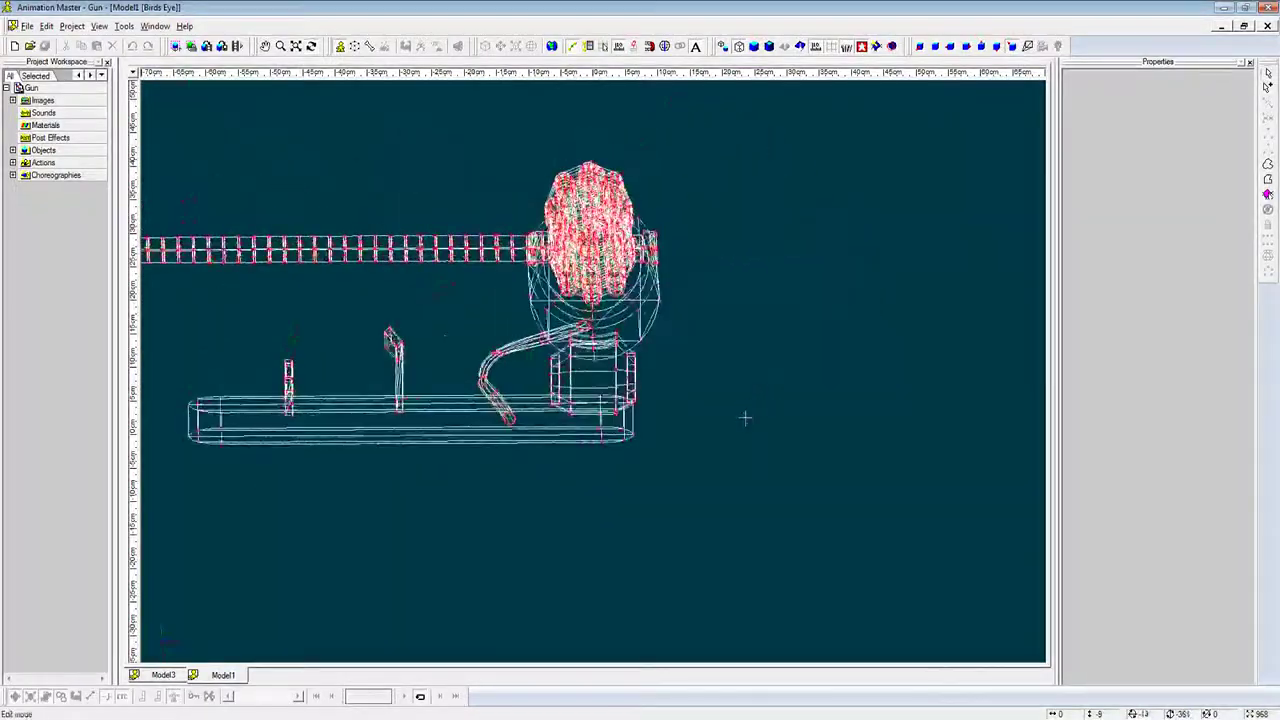
key(ctrl+o)
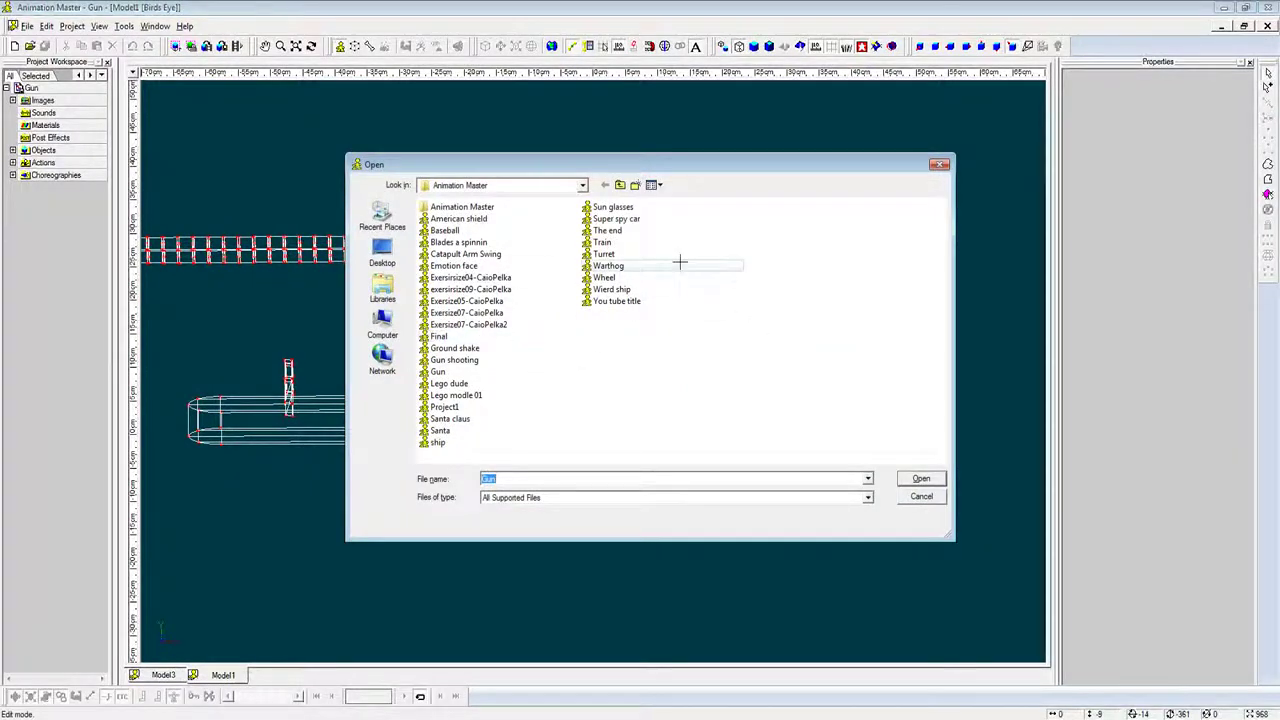
Step: Dismiss the file list, browse the Turret model's options and View menu, then minimise its window
key(Escape)
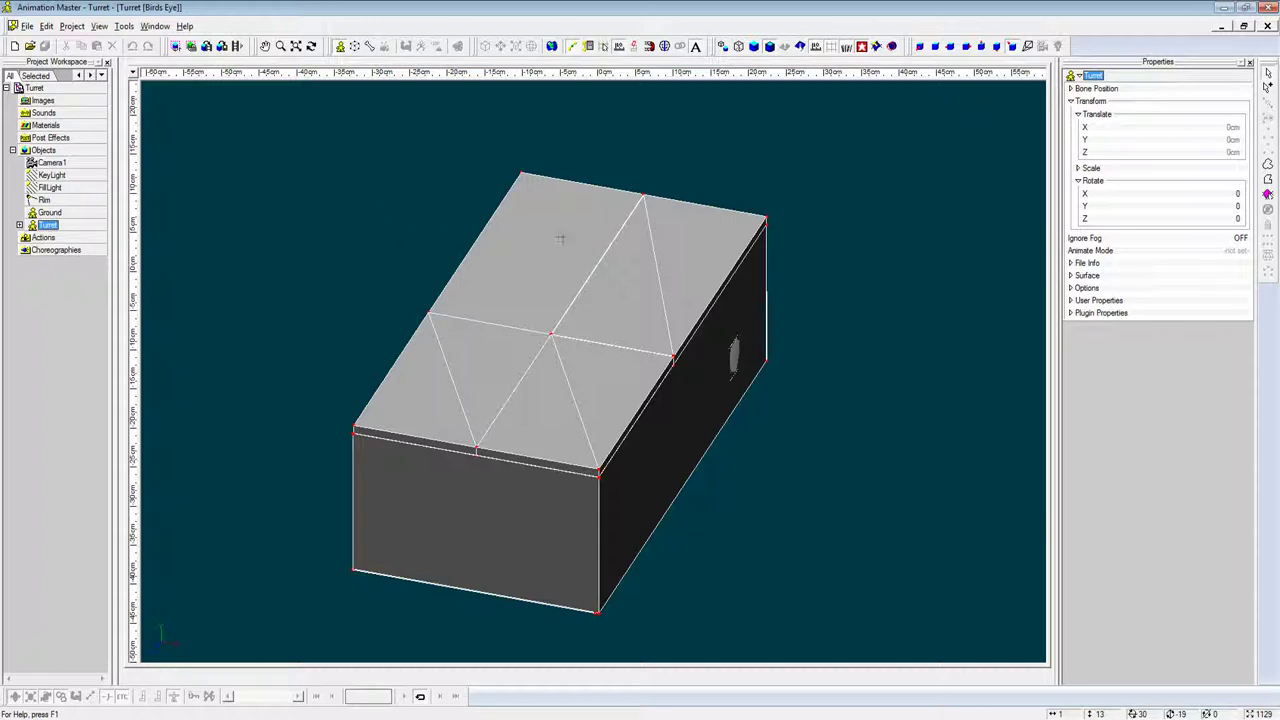
click(19, 224)
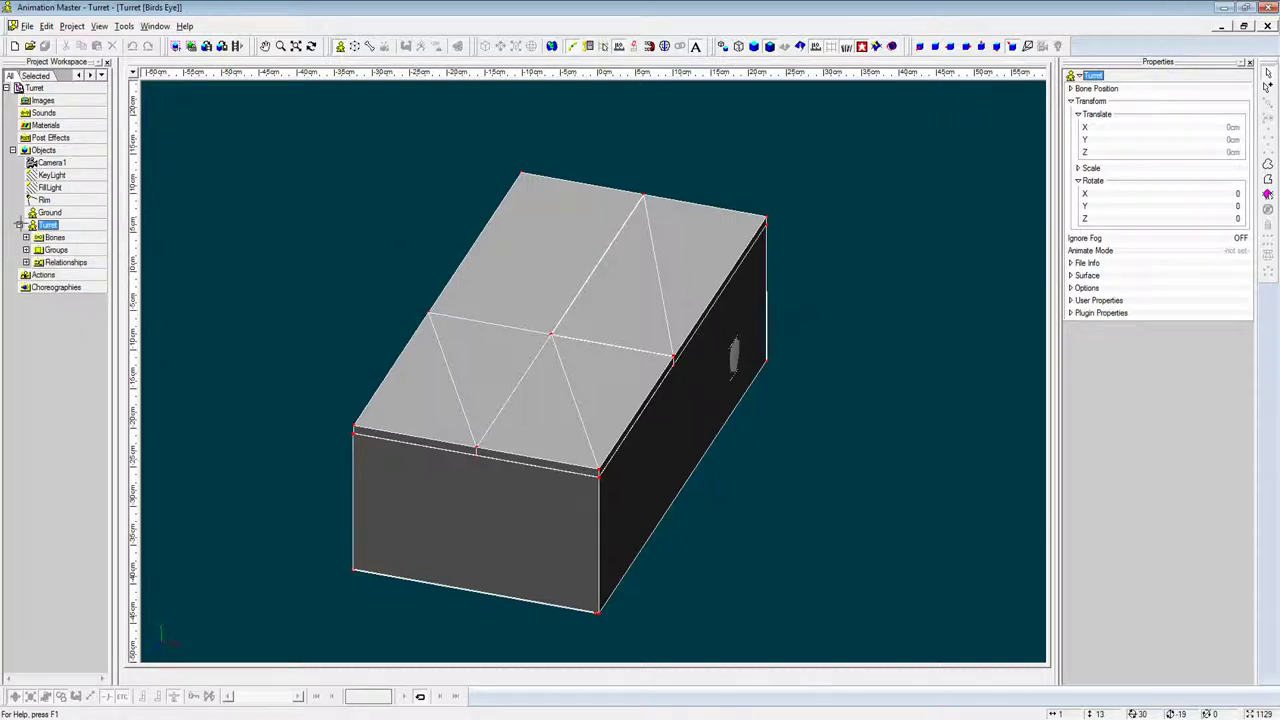
right_click(186, 243)
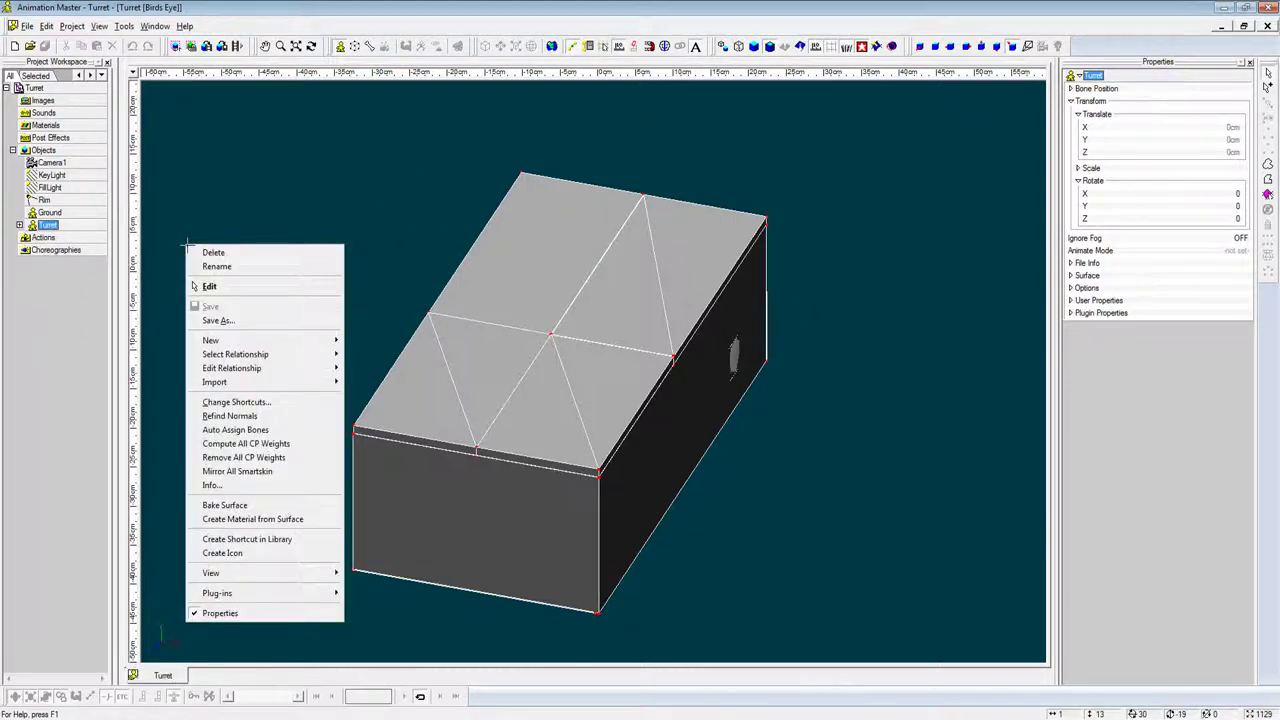
click(206, 192)
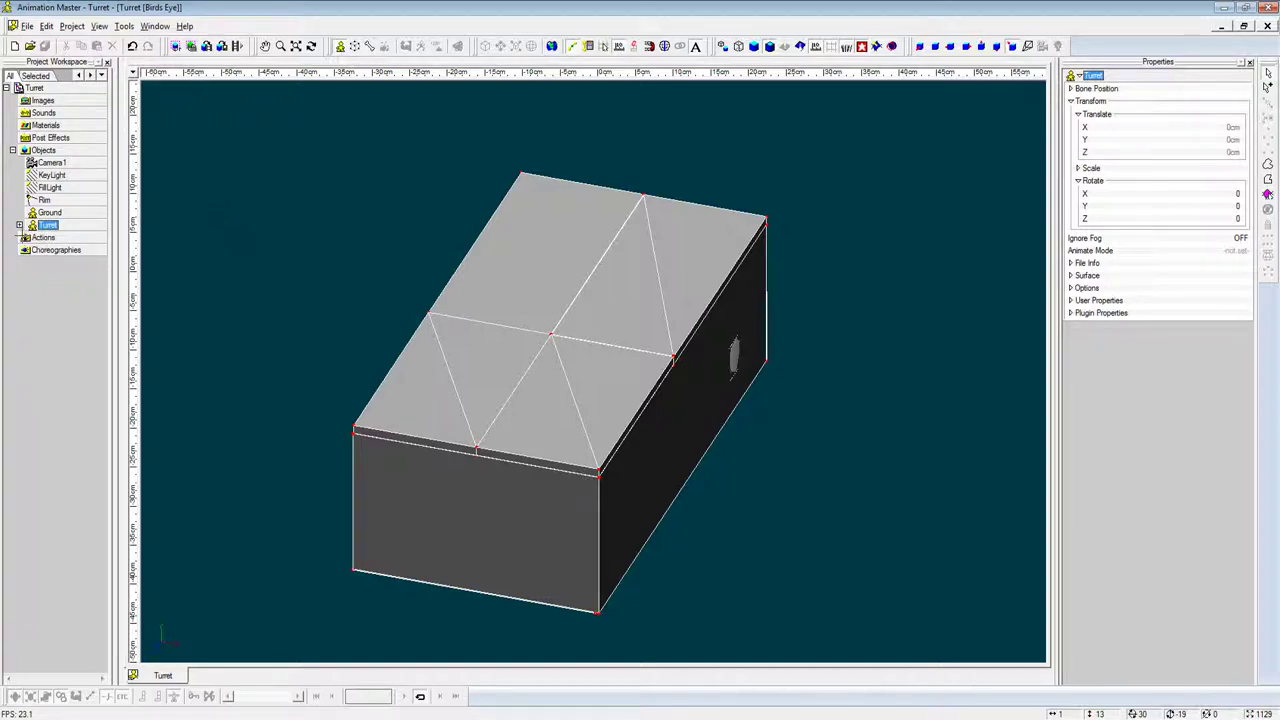
click(20, 226)
click(100, 26)
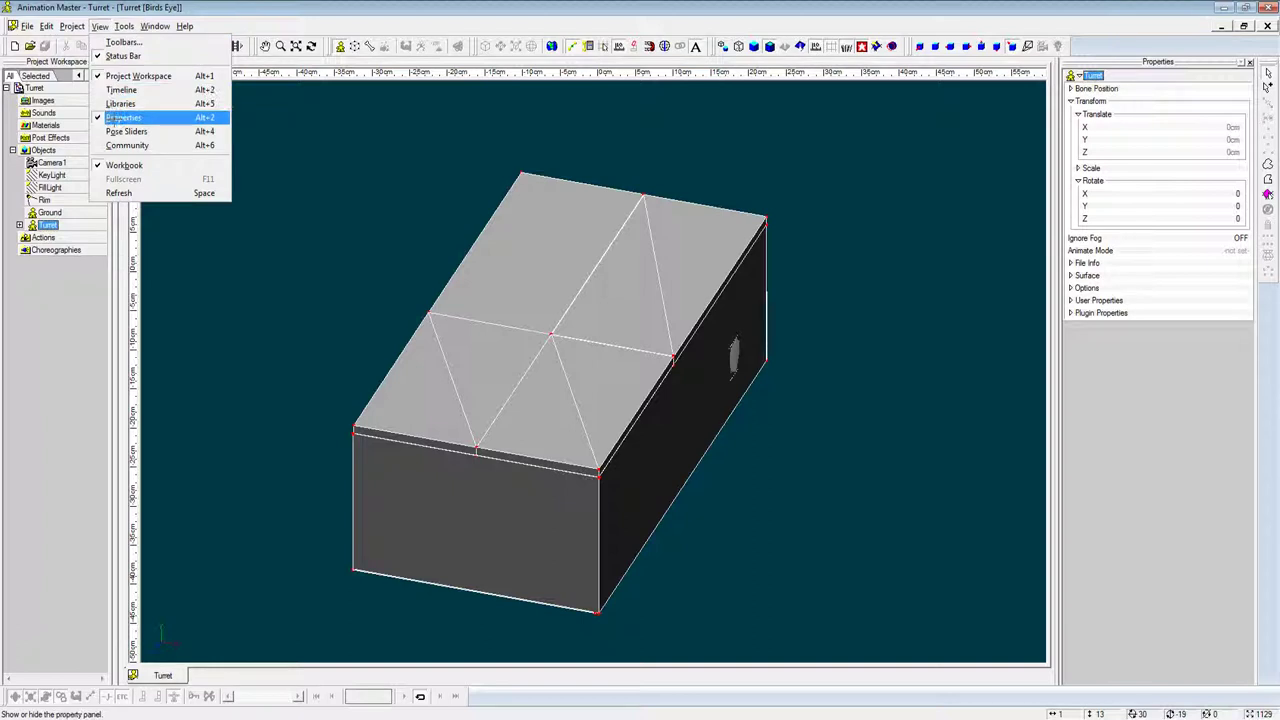
key(Escape)
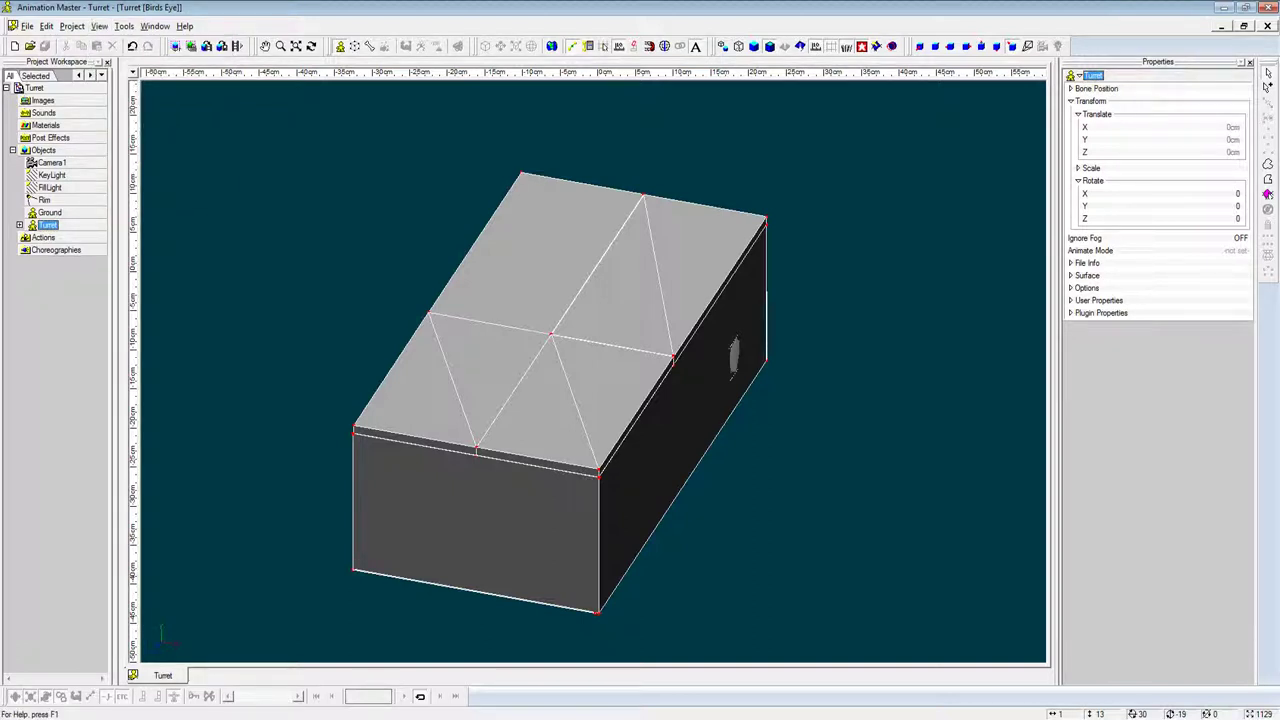
click(1222, 25)
right_click(796, 250)
mouse_move(822, 260)
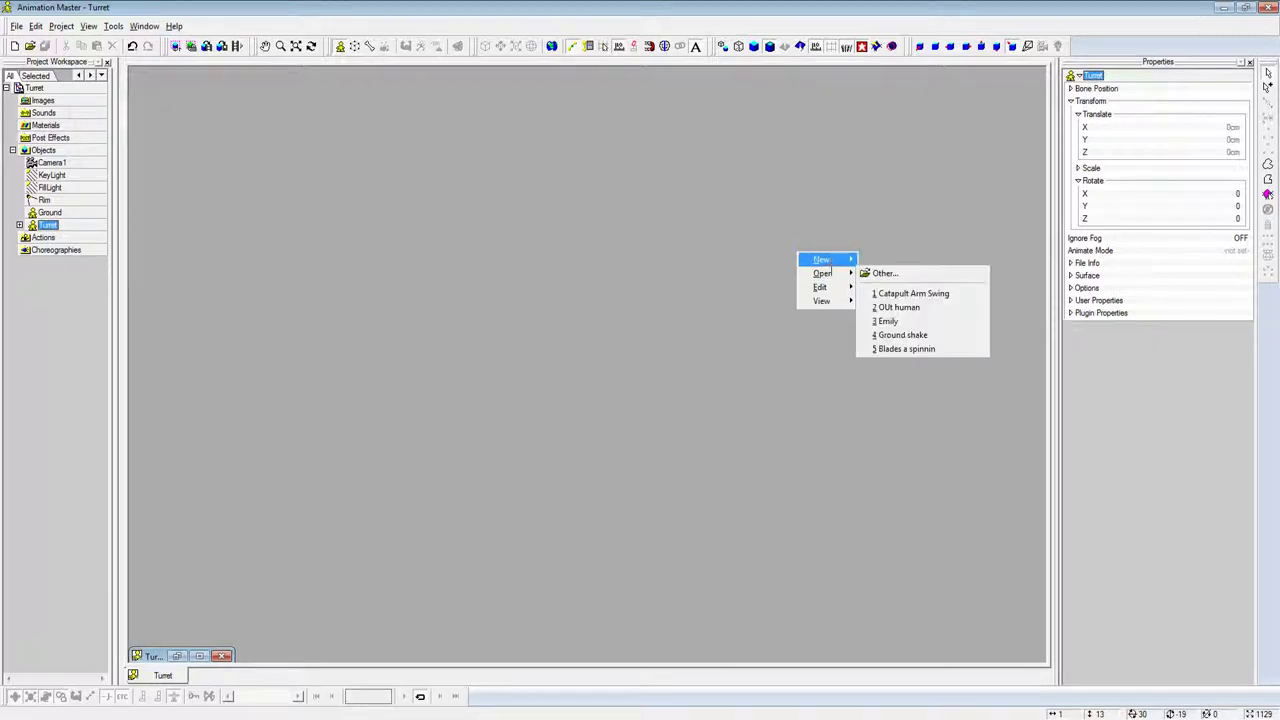
Step: Create a new action with Turret as its model and maximise the Action1 window
click(895, 287)
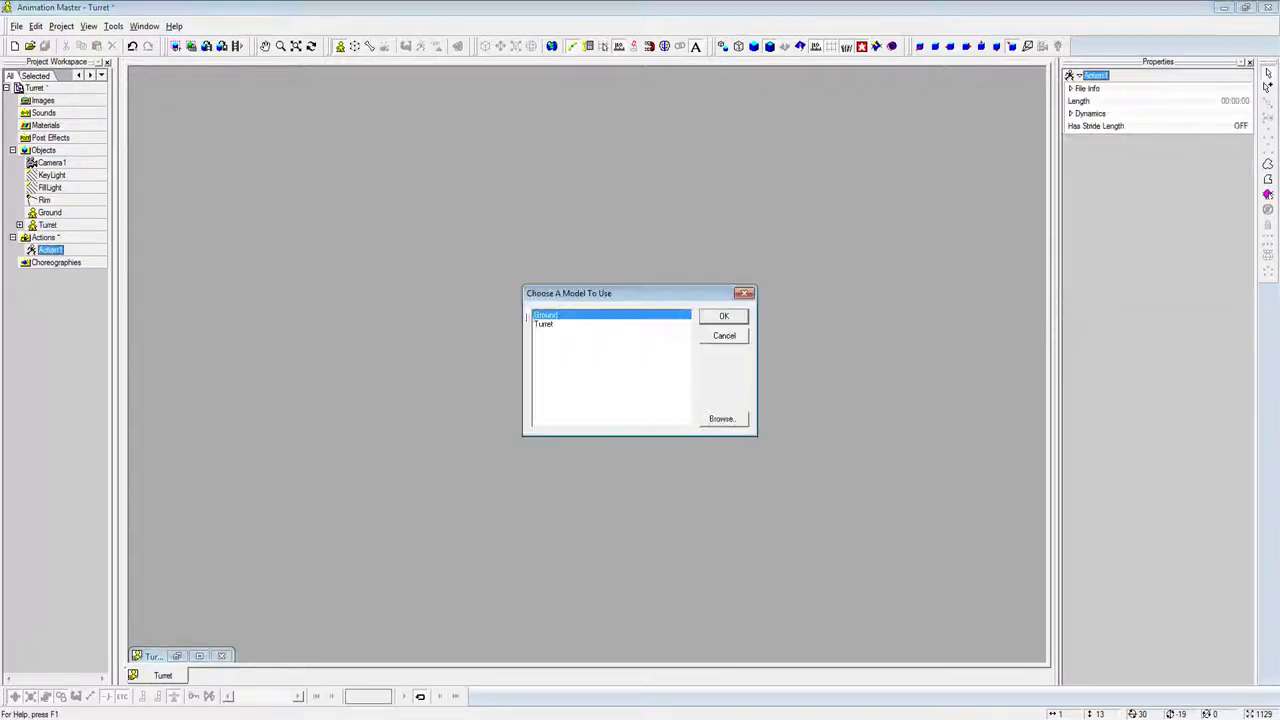
click(614, 324)
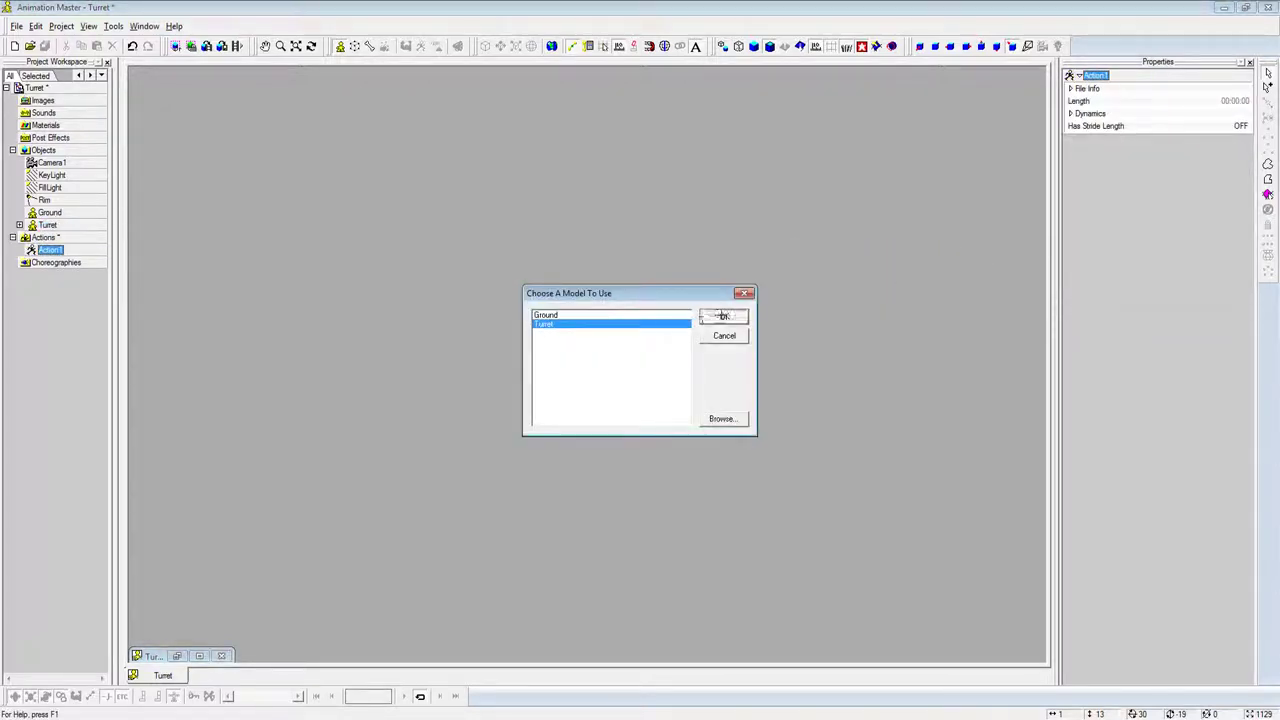
click(703, 317)
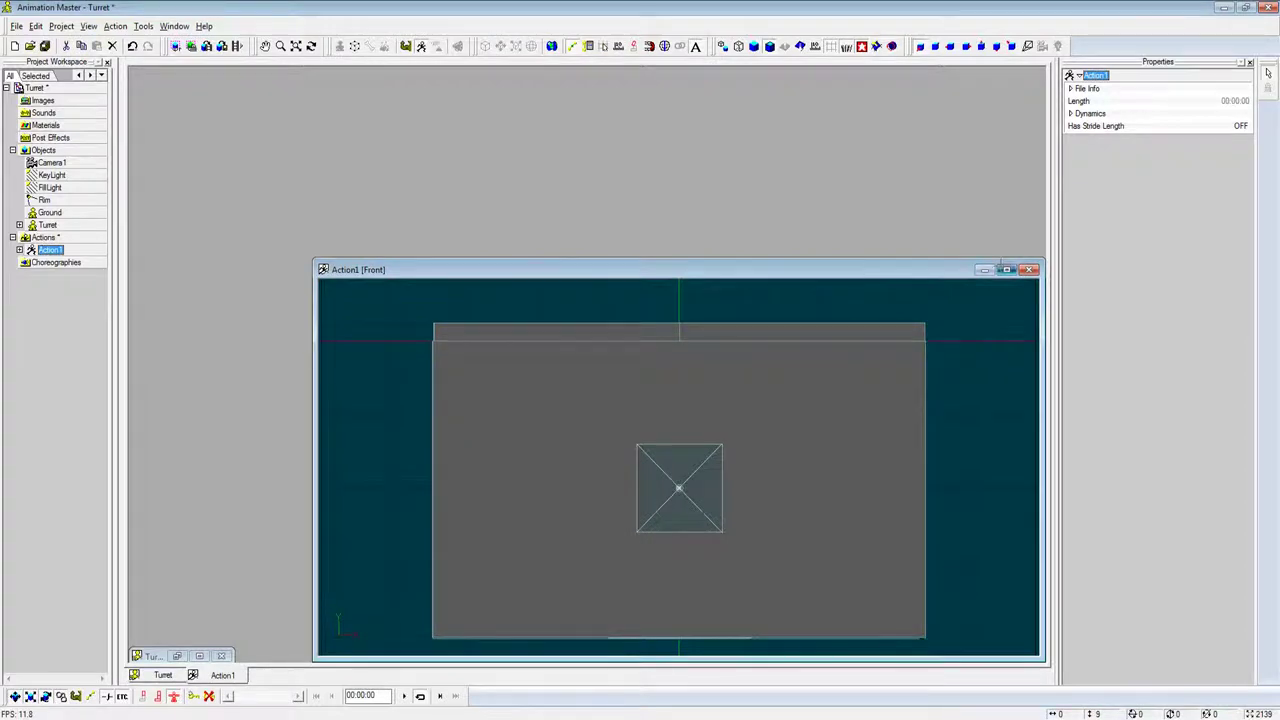
click(1006, 269)
Step: Turn the view to a bird's-eye angle and apply Turret out on the Turret shortcut
key(t)
drag(971, 286, 920, 308)
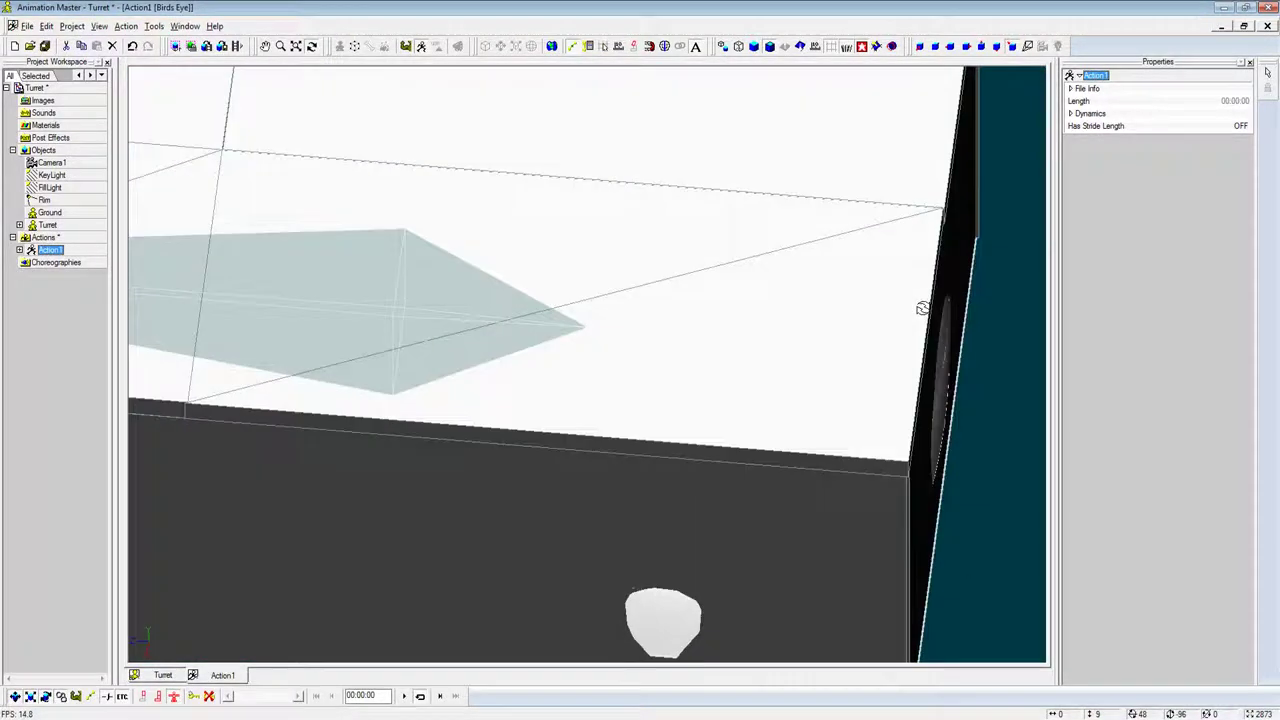
scroll(910, 300, down, 5)
scroll(850, 305, down, 3)
drag(840, 306, 874, 289)
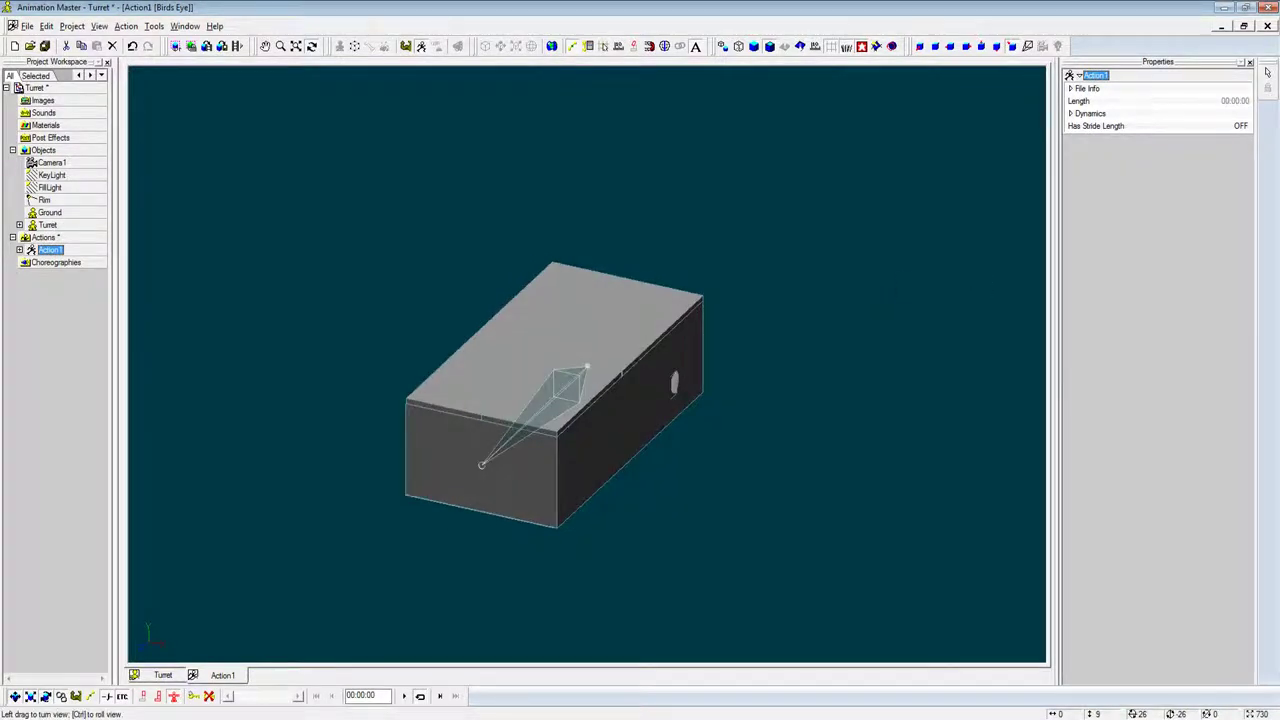
click(600, 330)
click(1160, 353)
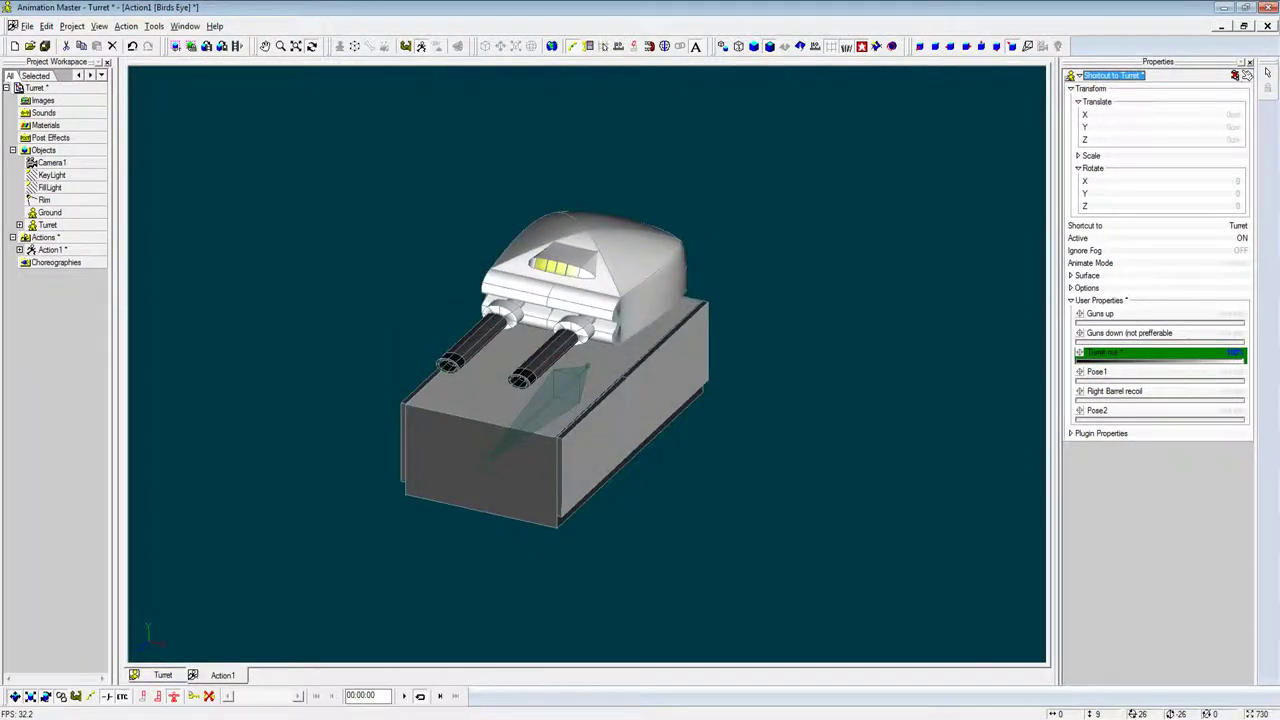
Step: Keep Turret out at 100%, Right Barrel recoil at 0%, and adjust Guns up, Guns down and Pose2
key(Tab)
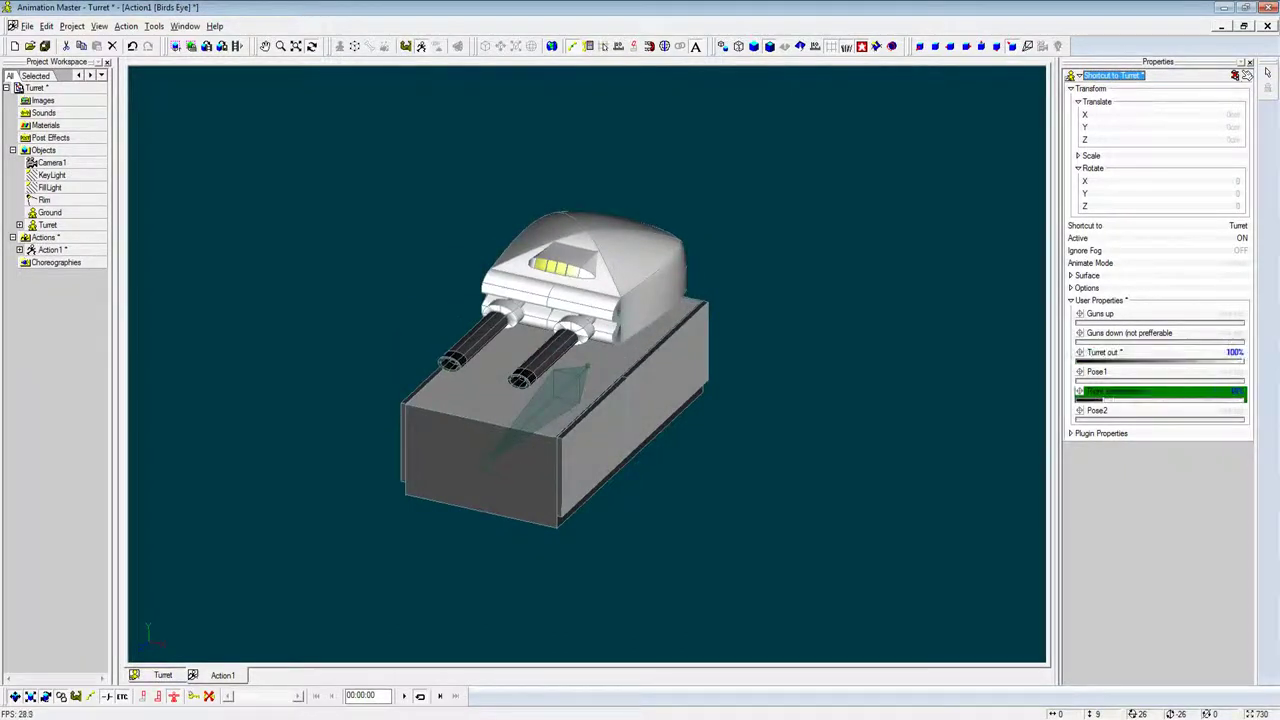
drag(1200, 399, 1080, 399)
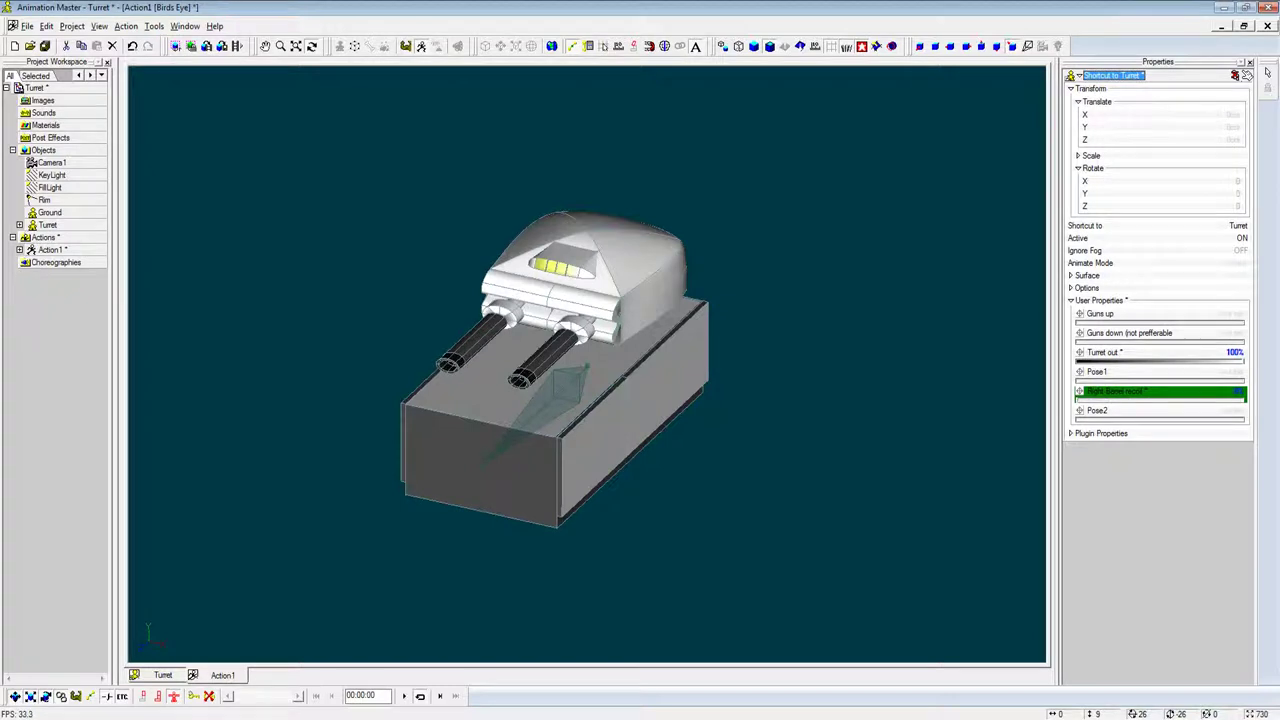
key(Tab)
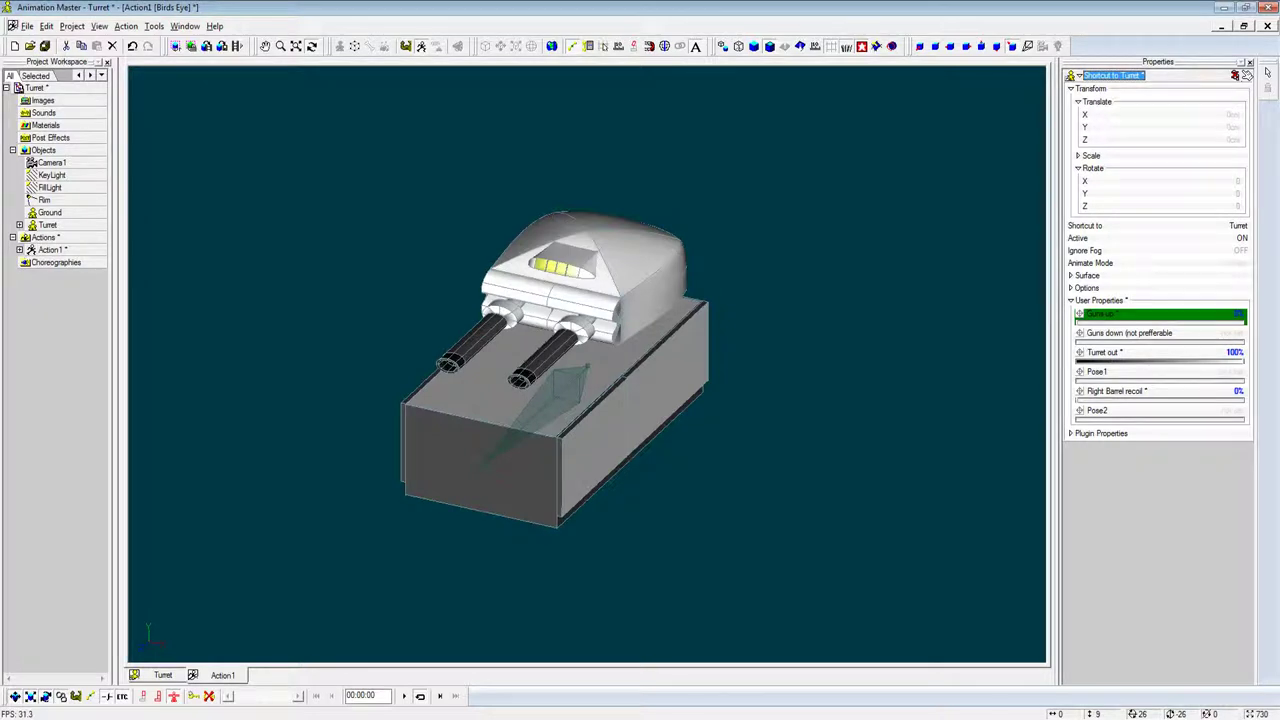
key(Tab)
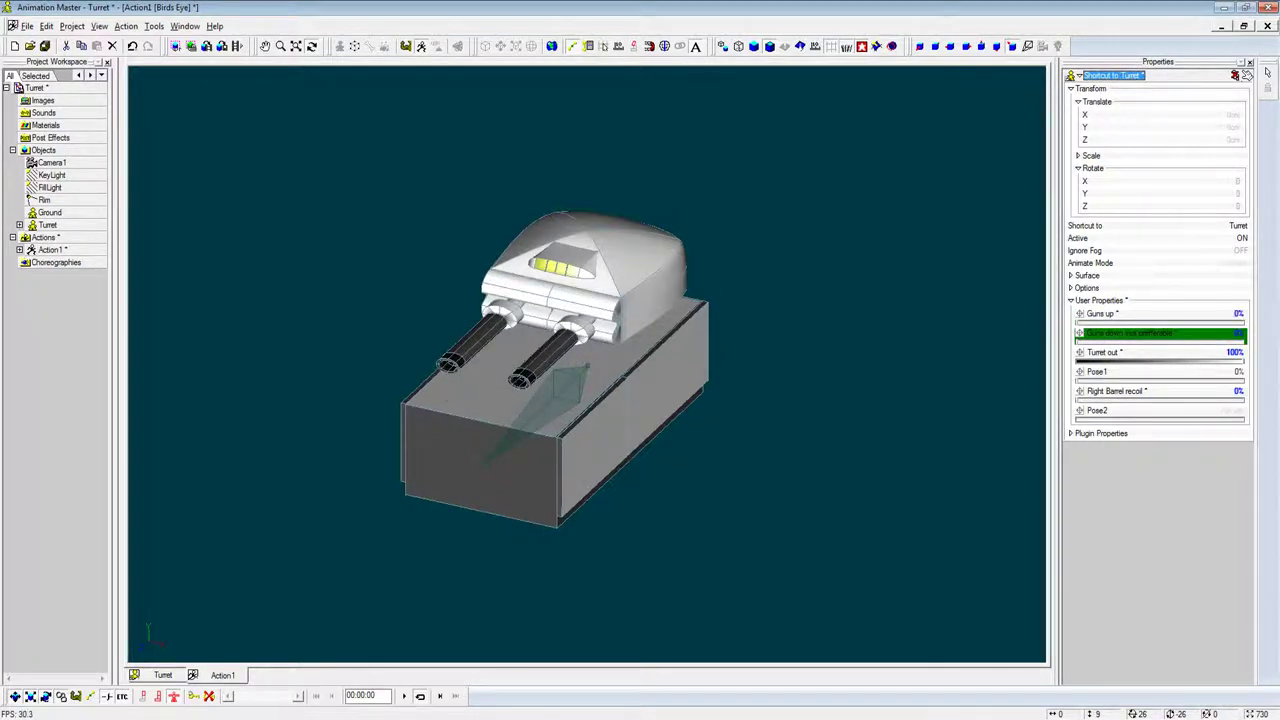
key(Down)
key(Down)
key(Down)
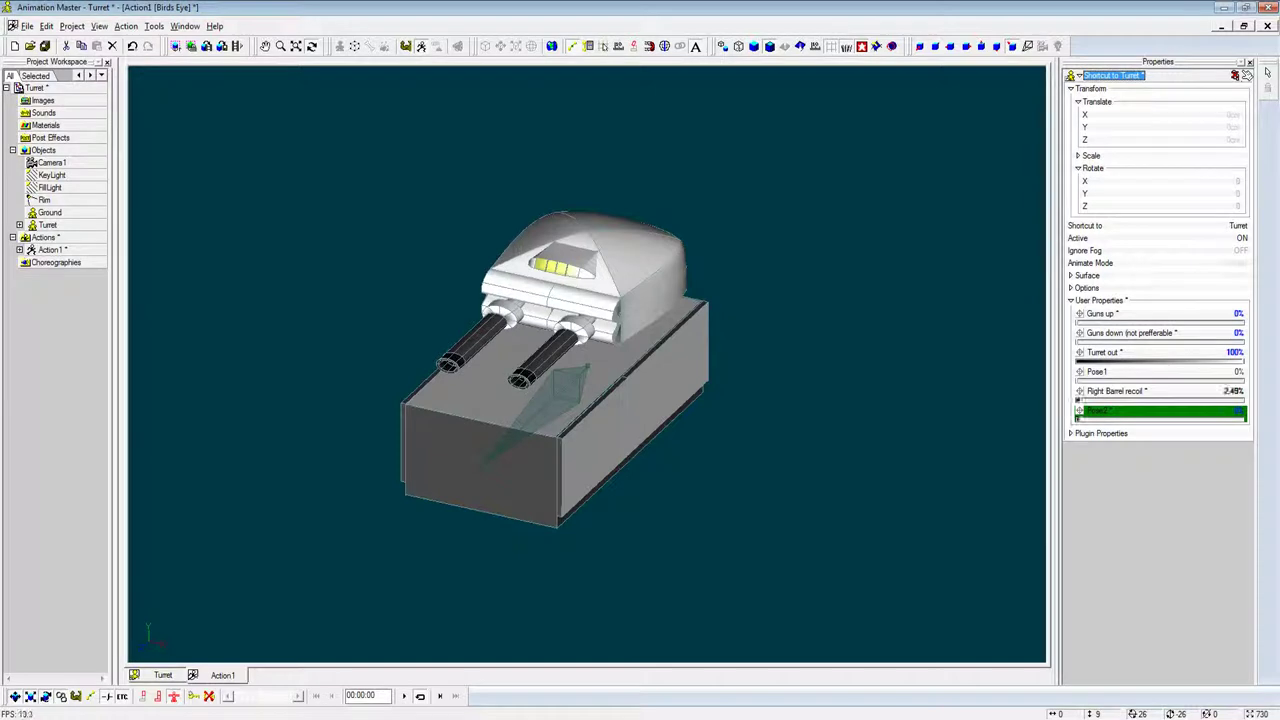
key(Return)
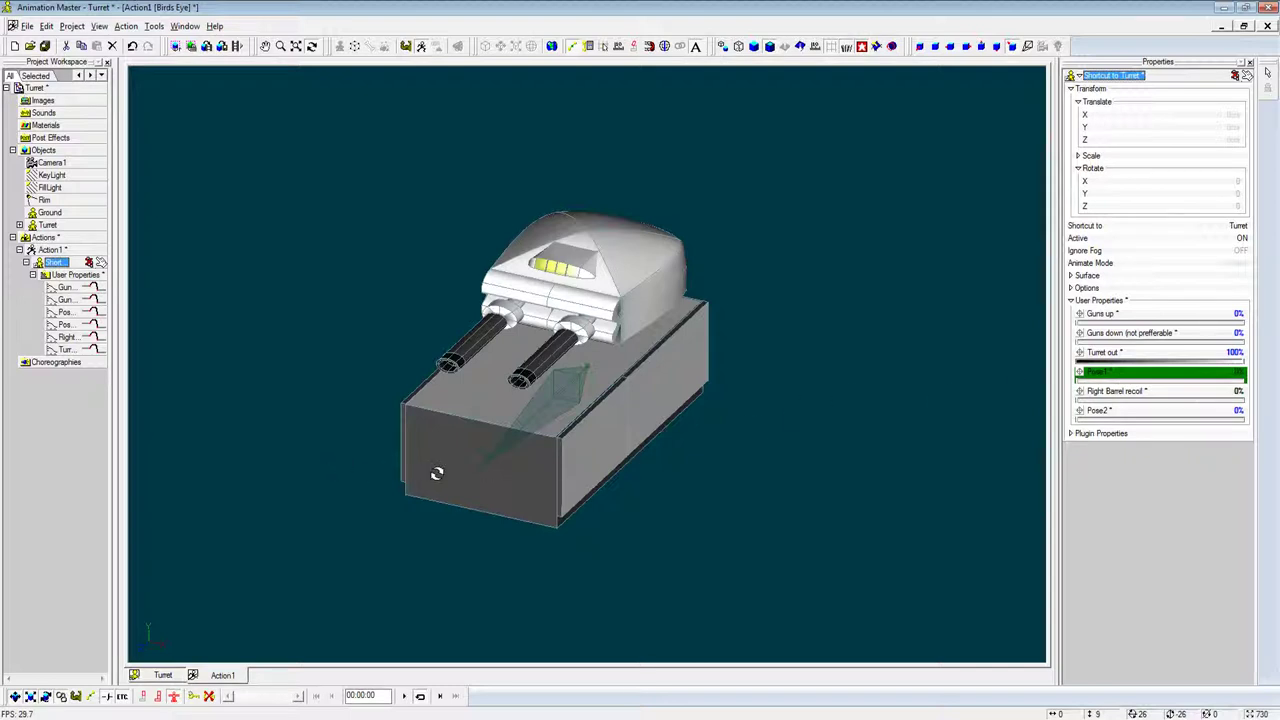
Step: Rotate the turret head's Bone1 and close the Action1 window
click(495, 470)
mouse_move(500, 471)
mouse_down()
mouse_move(765, 482)
mouse_move(490, 480)
mouse_up()
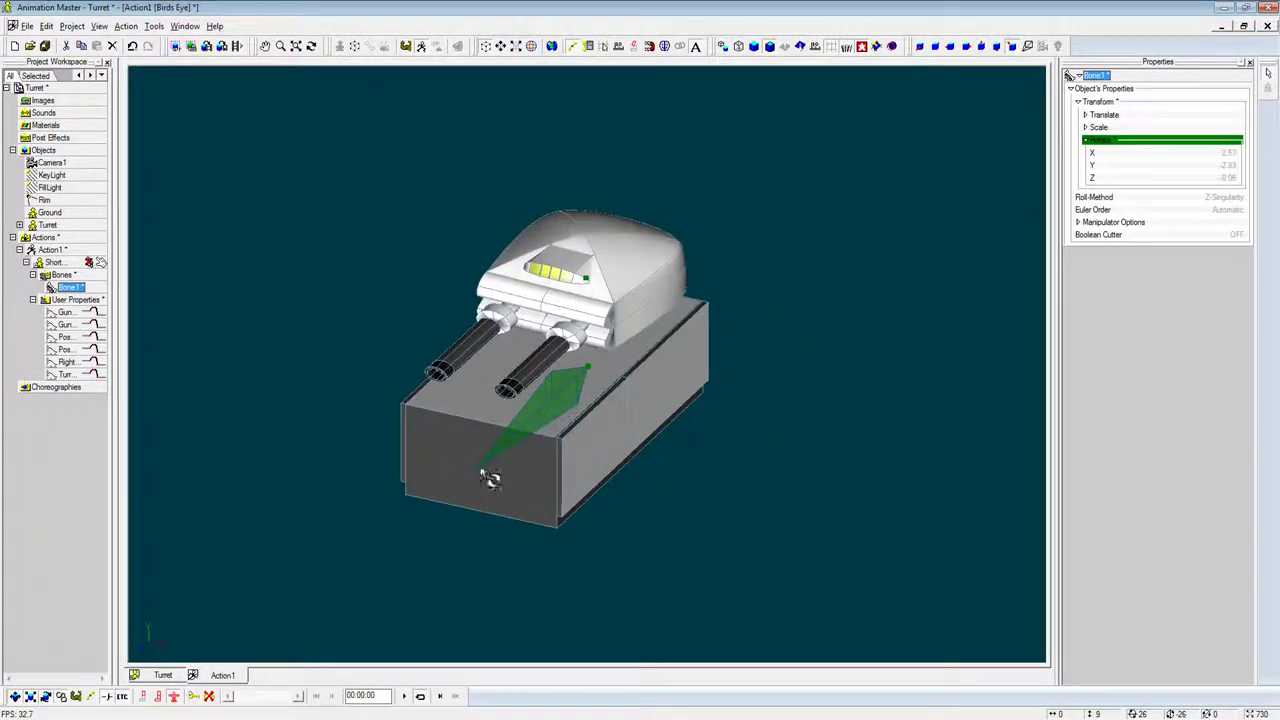
click(1268, 26)
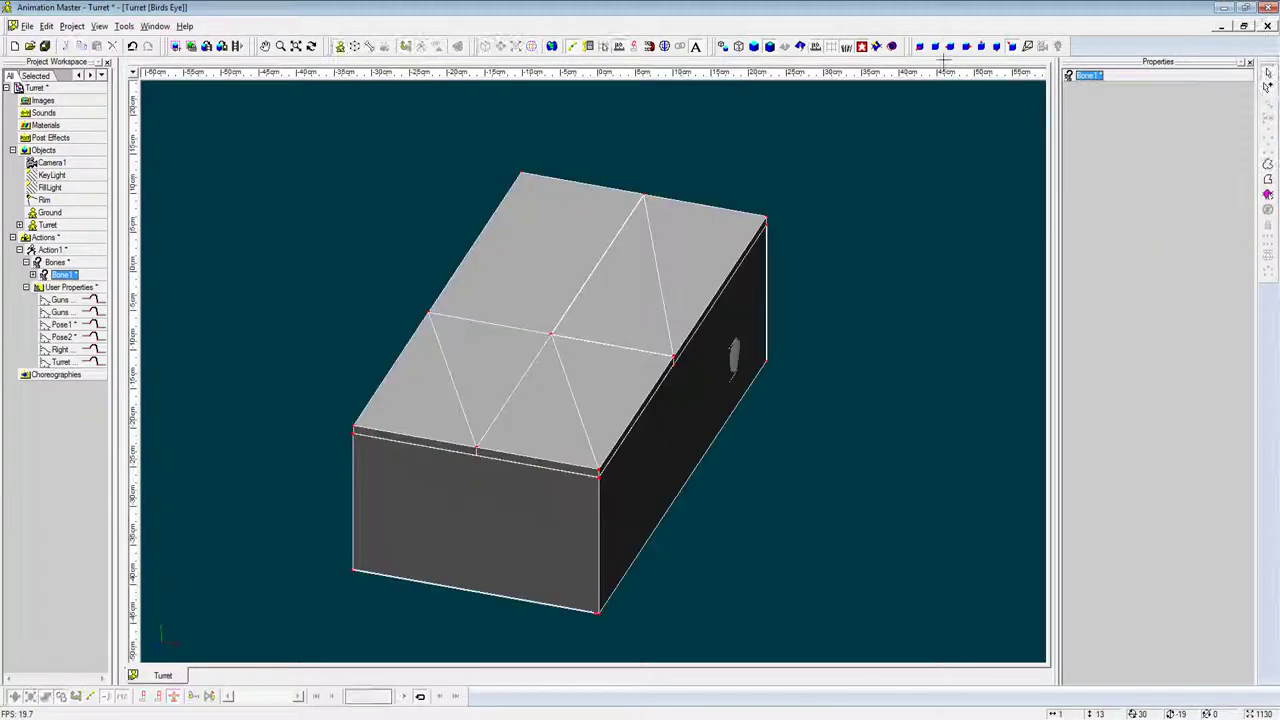
Step: Open the Warthog project, saving the Turret changes first
key(ctrl+o)
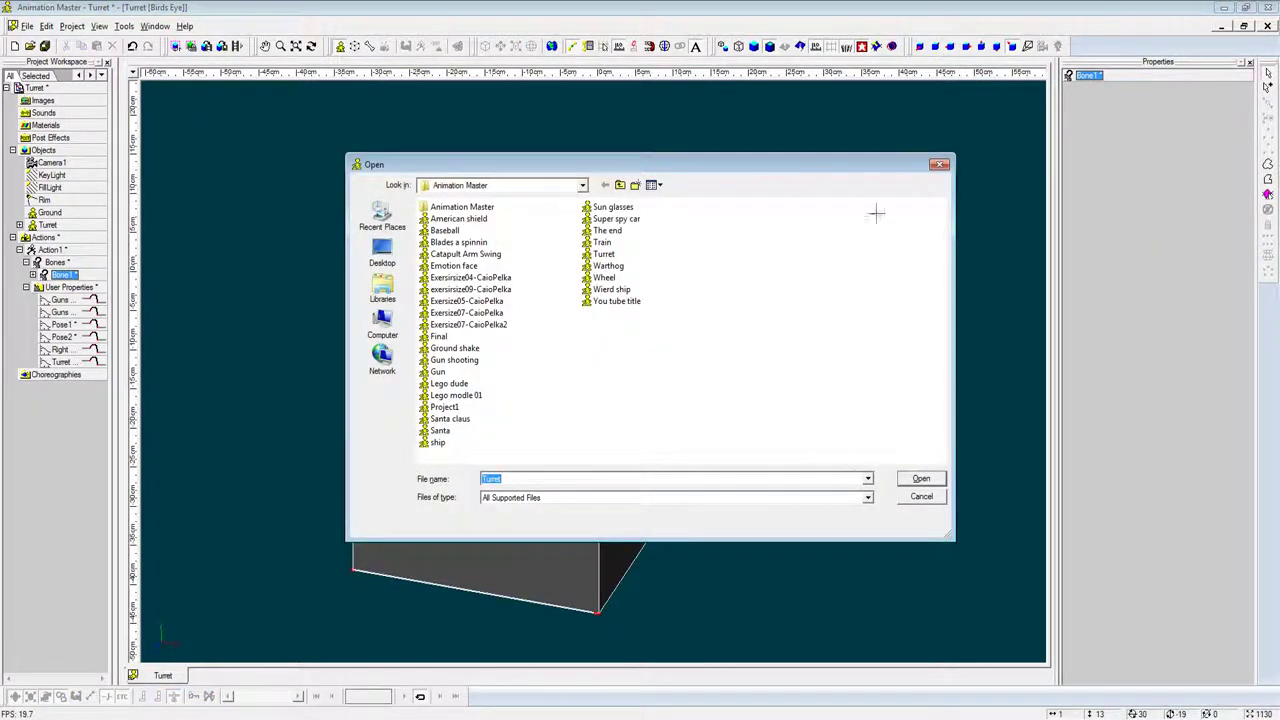
click(621, 262)
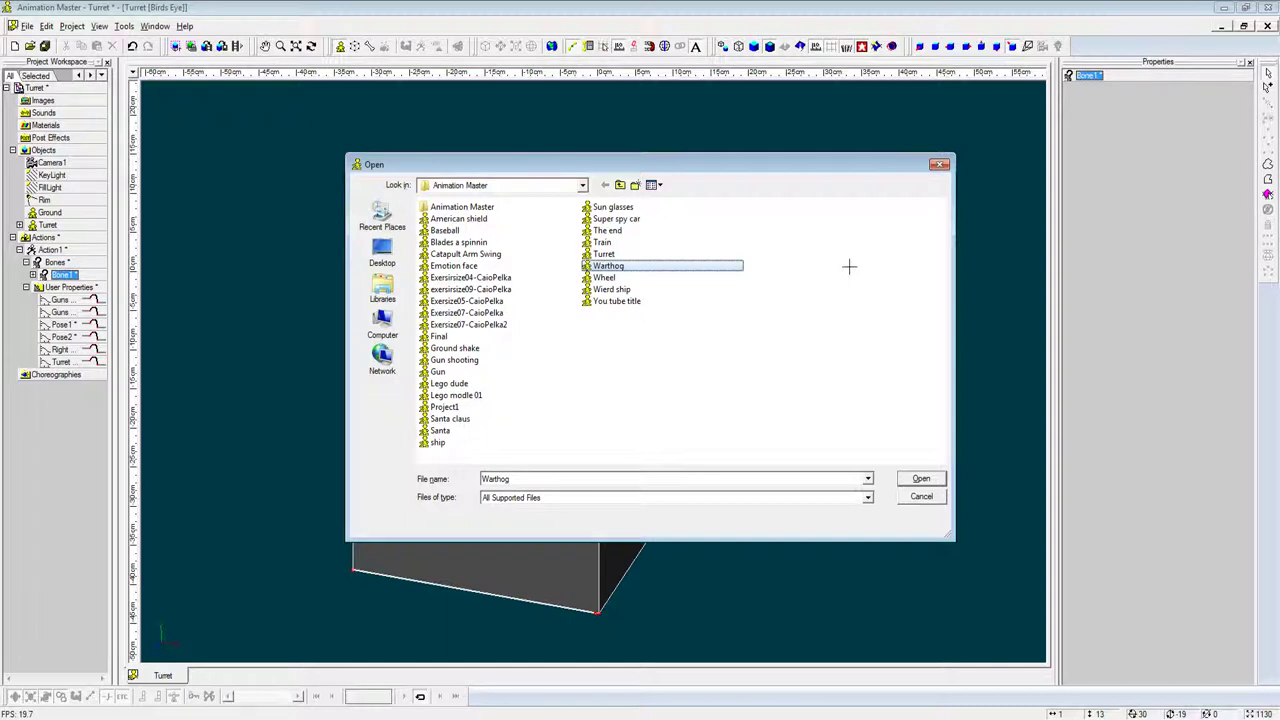
key(Return)
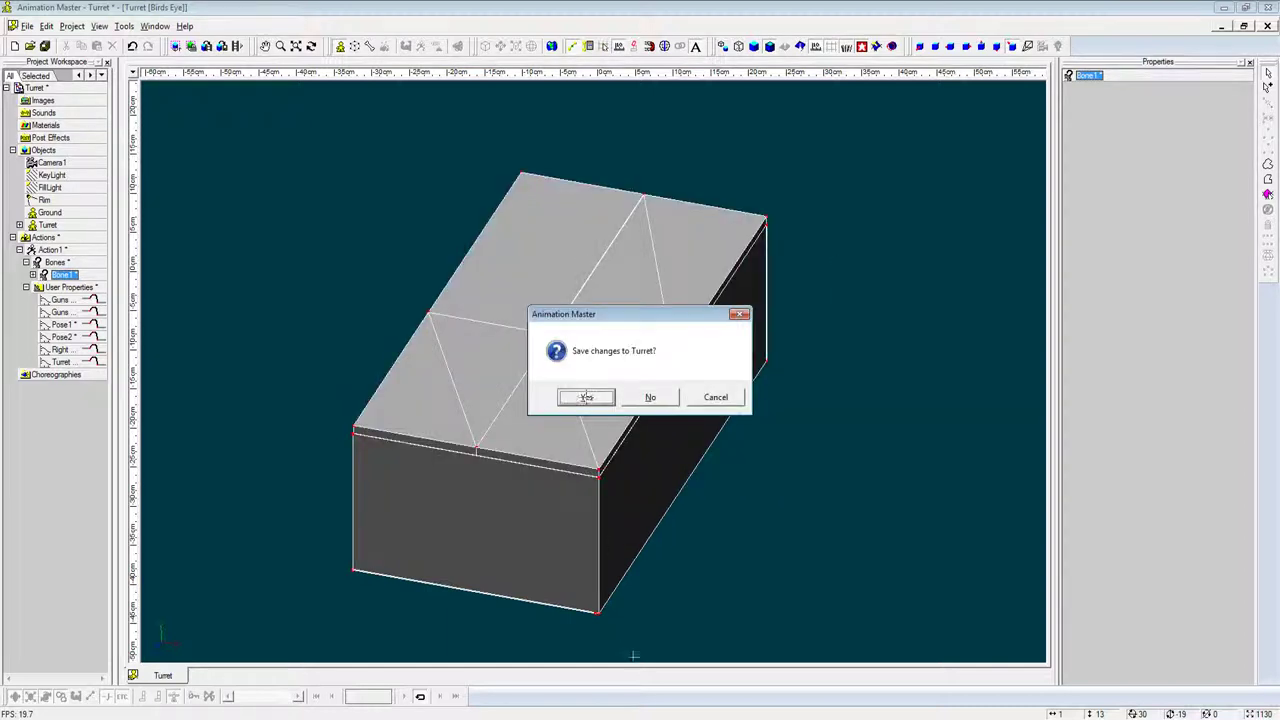
click(650, 397)
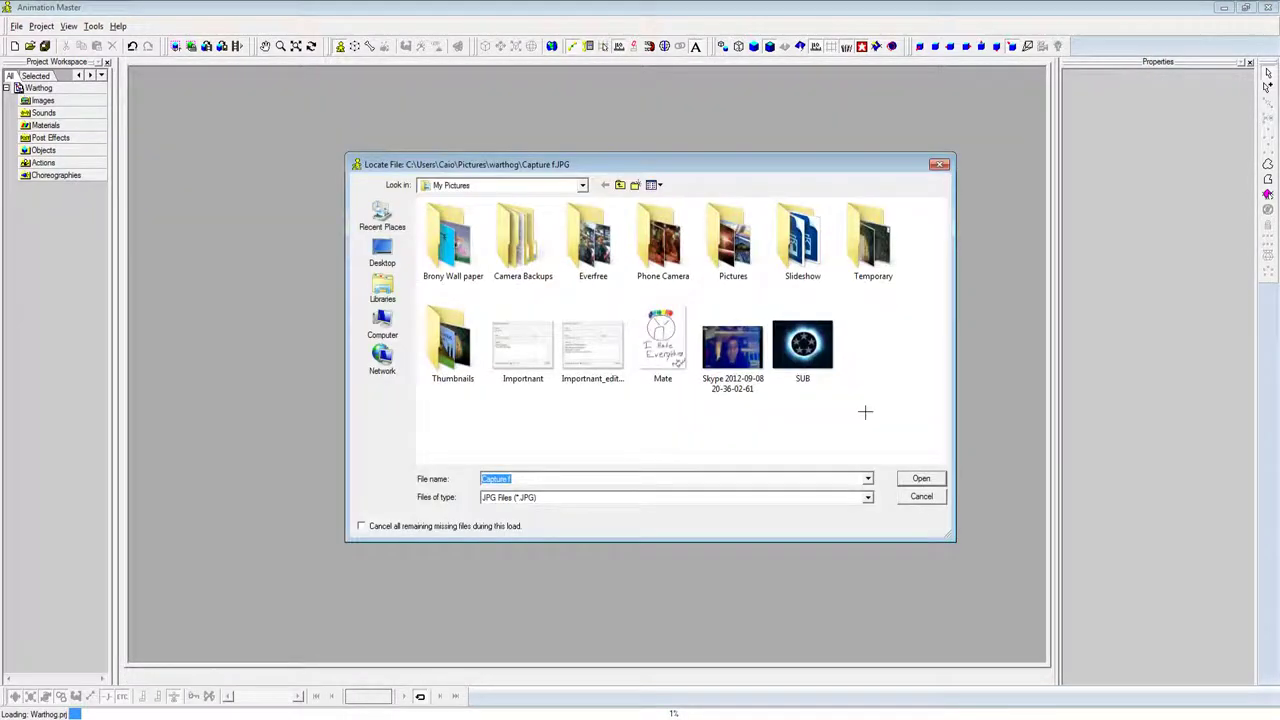
Step: Skip the missing Capture reference images and dismiss the file-not-found error
click(921, 480)
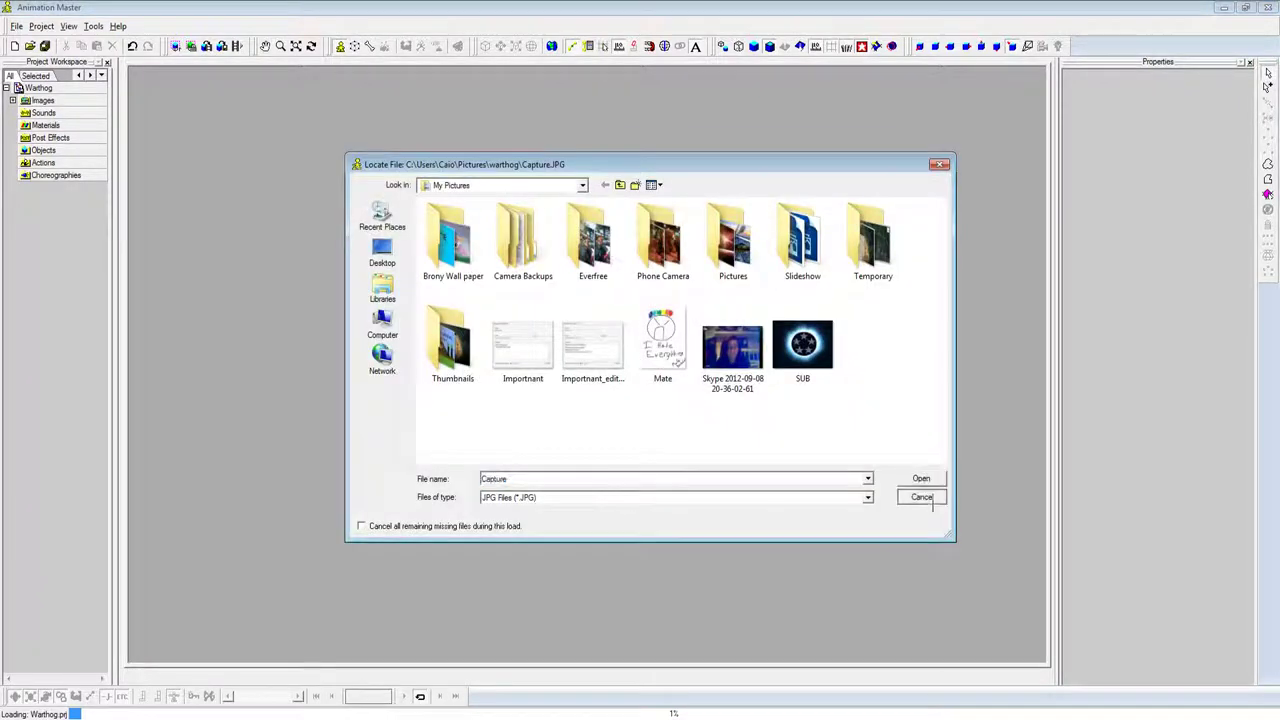
click(921, 496)
click(729, 376)
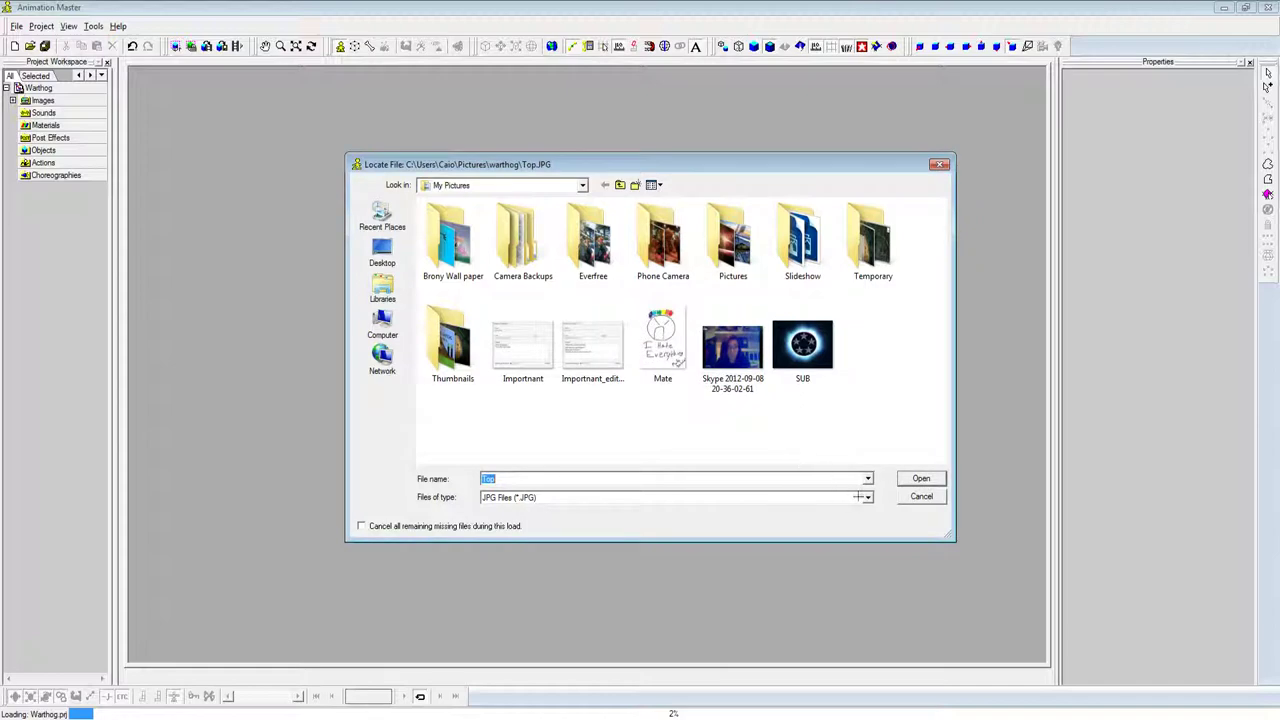
click(921, 497)
click(921, 497)
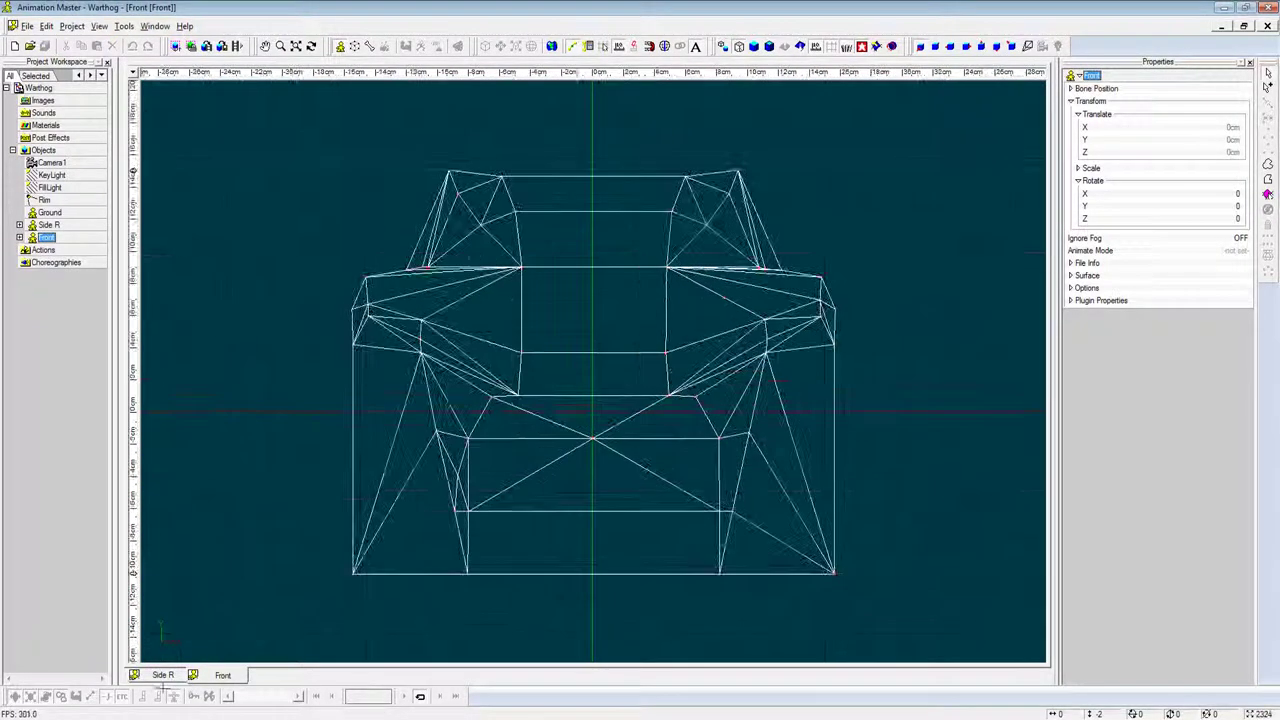
Step: Show the Warthog's Side R model zoomed out, then bring up the Open dialog
click(160, 675)
scroll(671, 614, down, 3)
scroll(649, 429, up, 2)
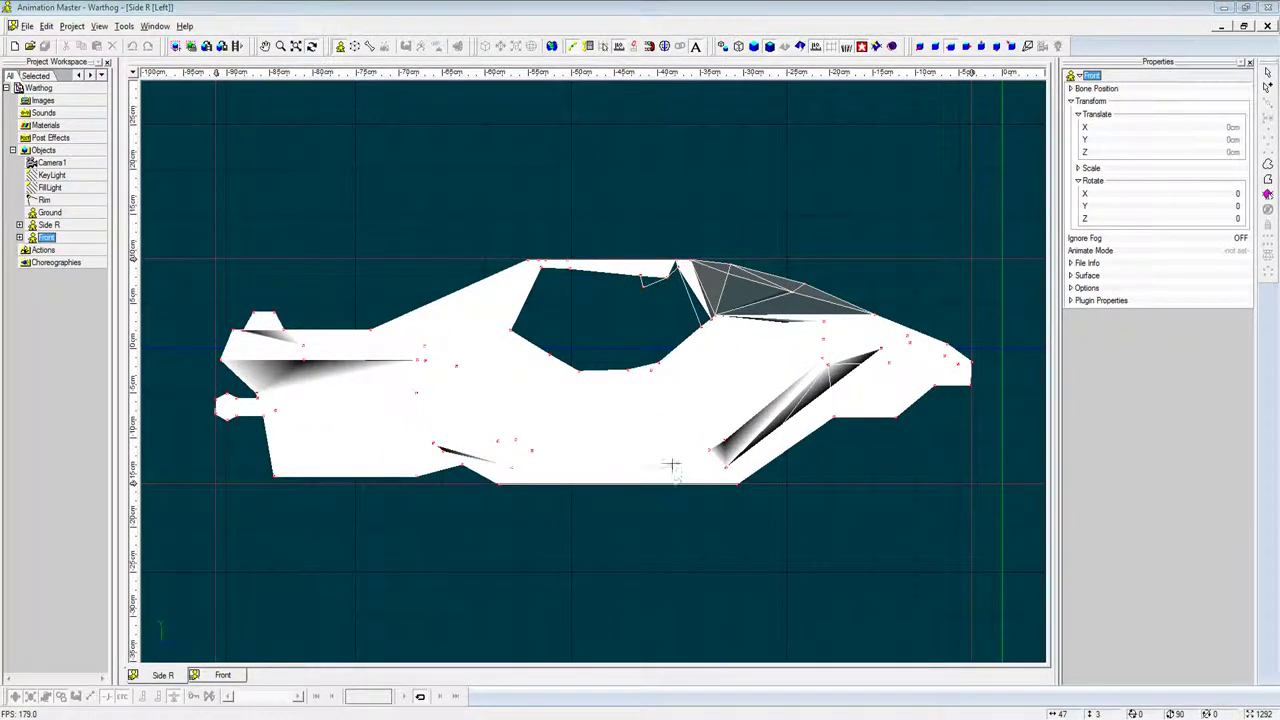
key(ctrl+o)
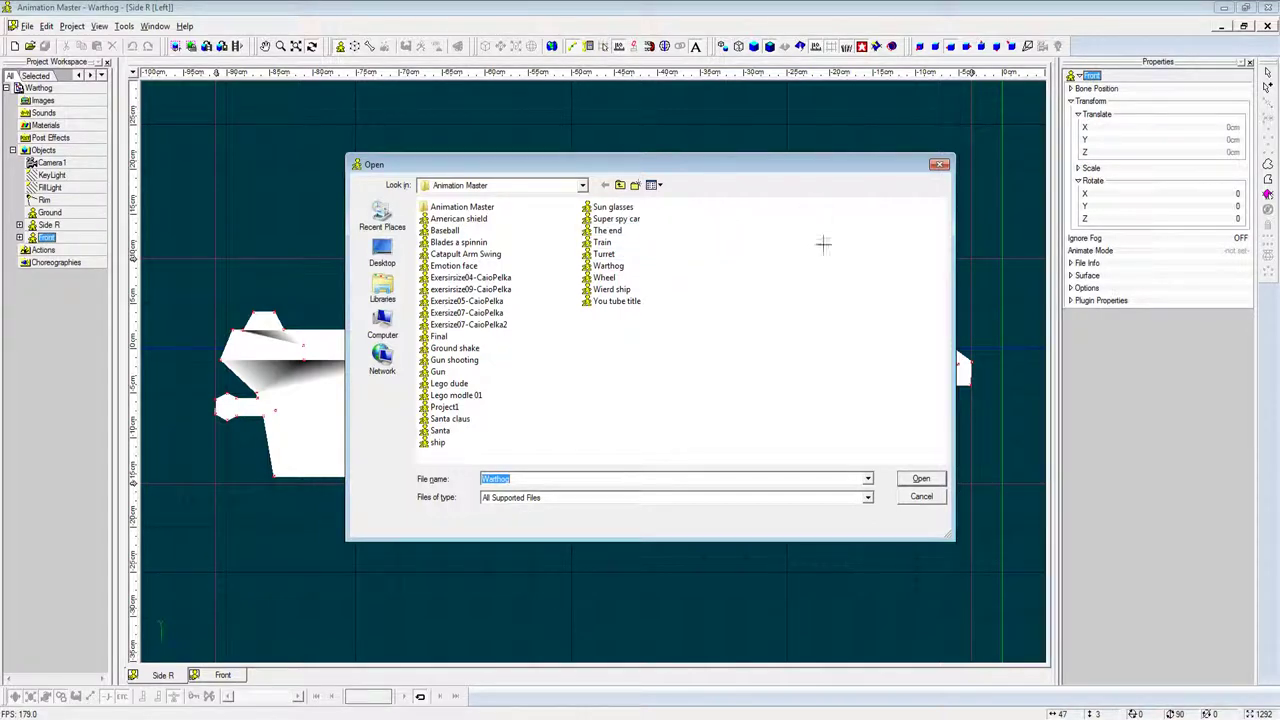
Step: Open the You tube title project, restore Action4, and orbit to face the character
double_click(686, 301)
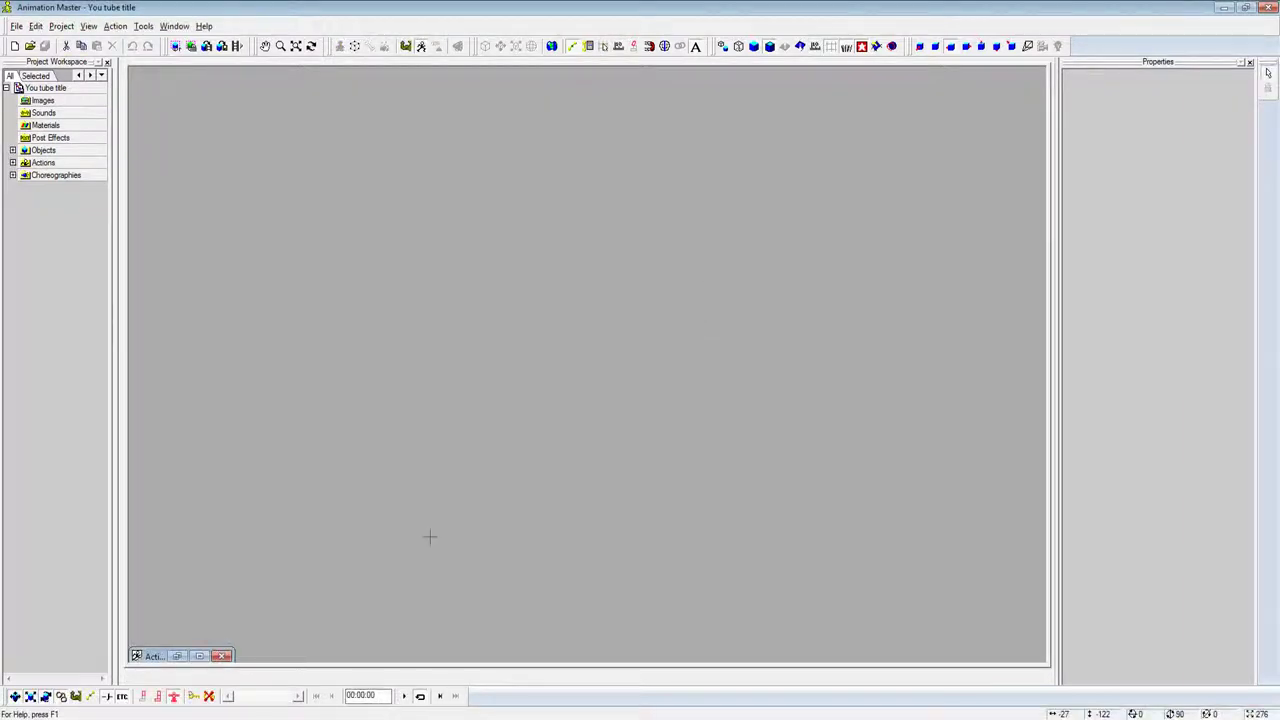
click(199, 655)
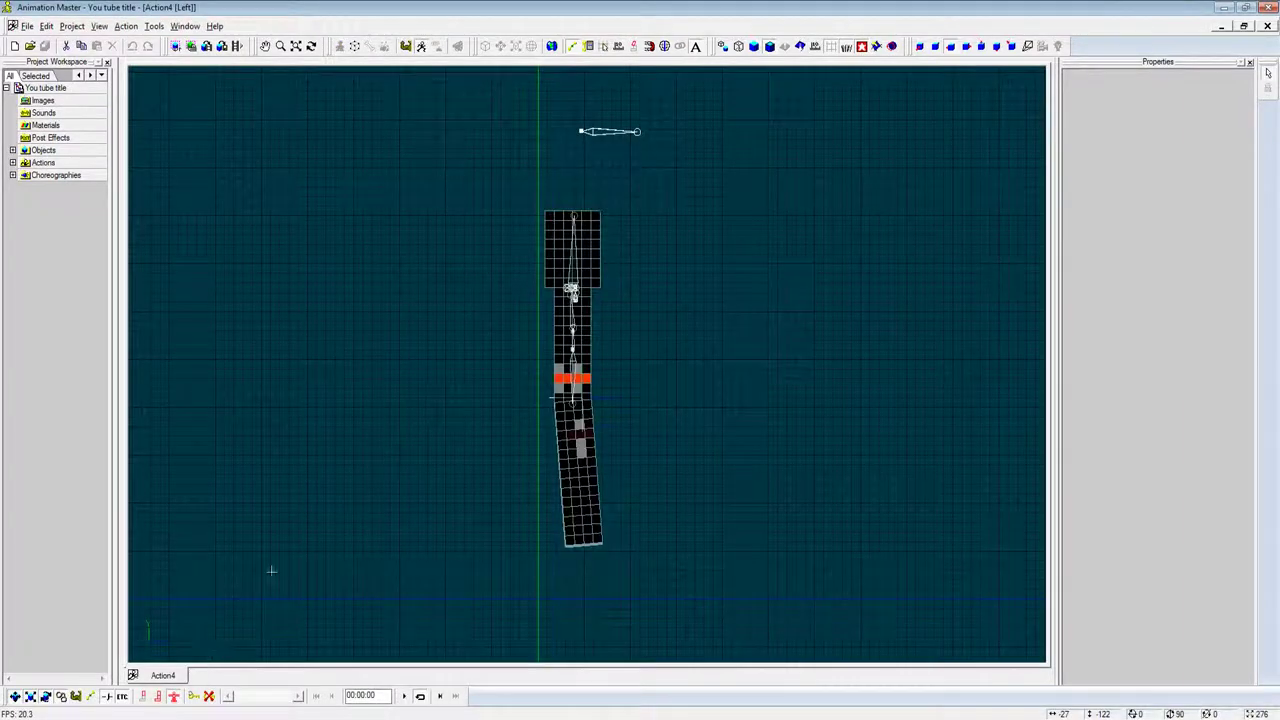
key(t)
mouse_move(914, 326)
mouse_down()
mouse_move(857, 323)
mouse_move(906, 343)
mouse_move(866, 339)
mouse_move(863, 320)
mouse_move(860, 334)
mouse_up()
key(Escape)
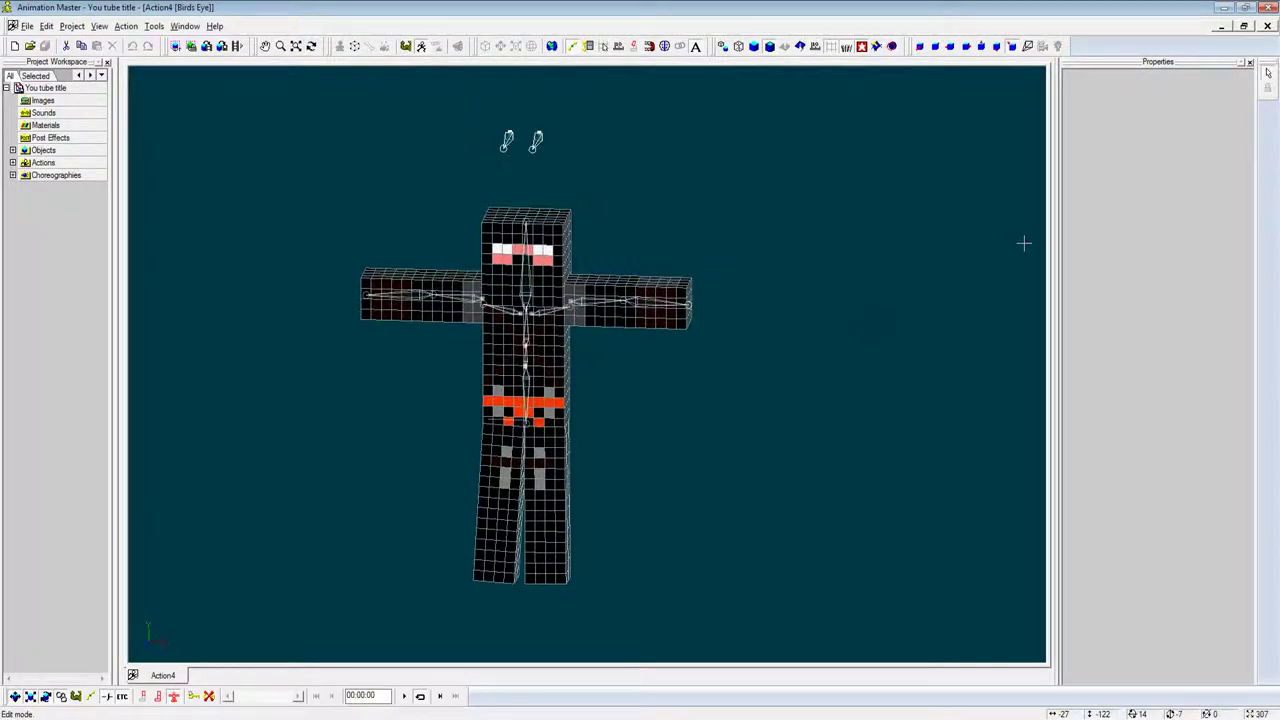
Step: Zoom in, show the character solid-shaded, and open Choreography1 from the expanded Choreographies list
scroll(777, 263, up, 2)
scroll(777, 263, up, 2)
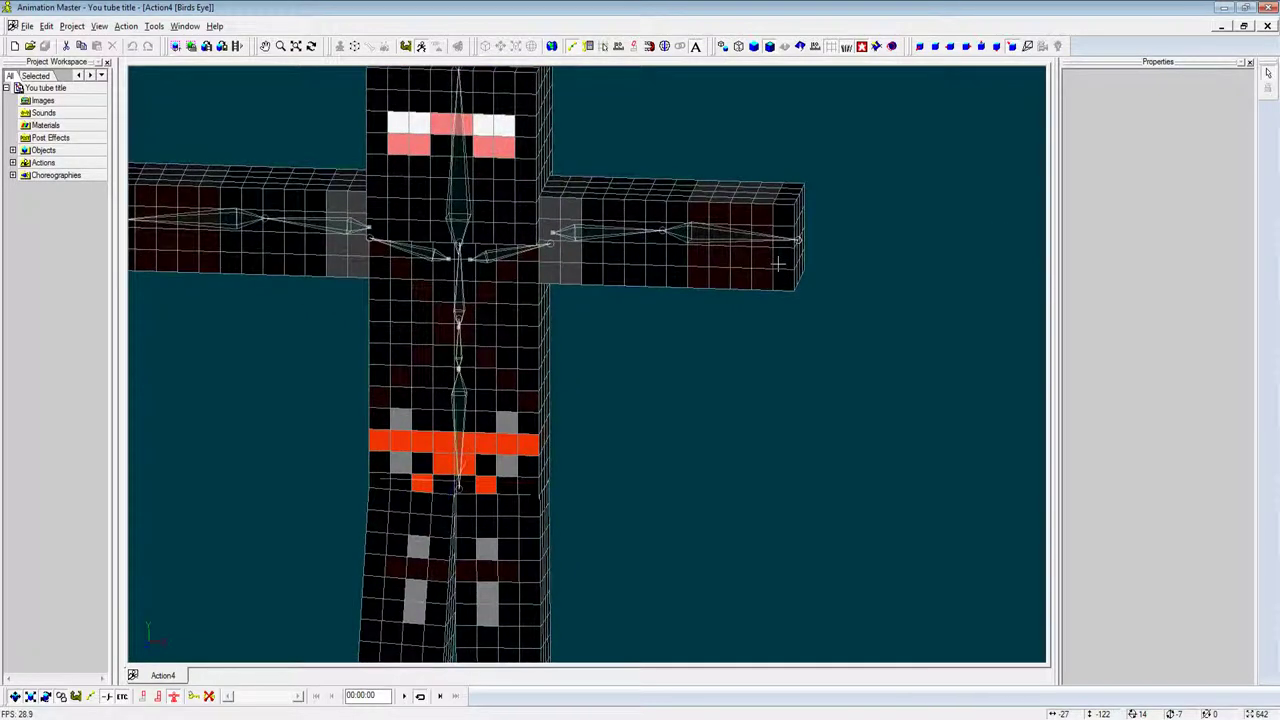
key(4)
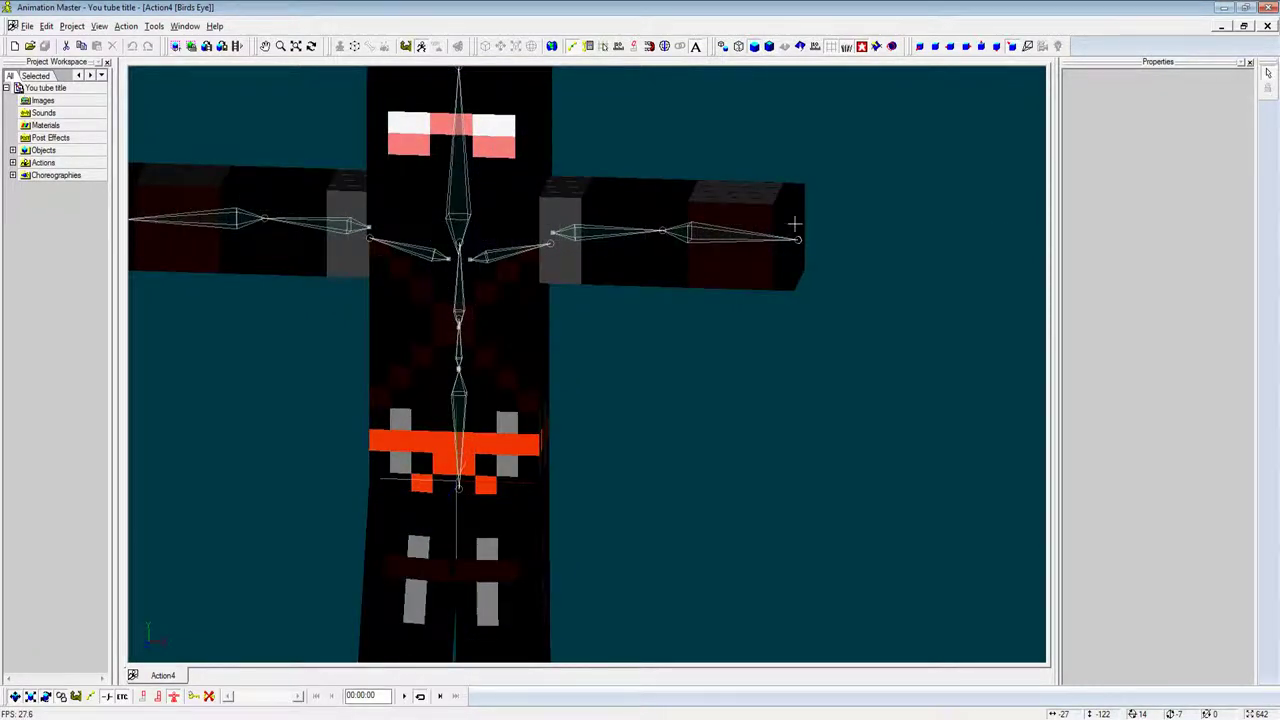
key(t)
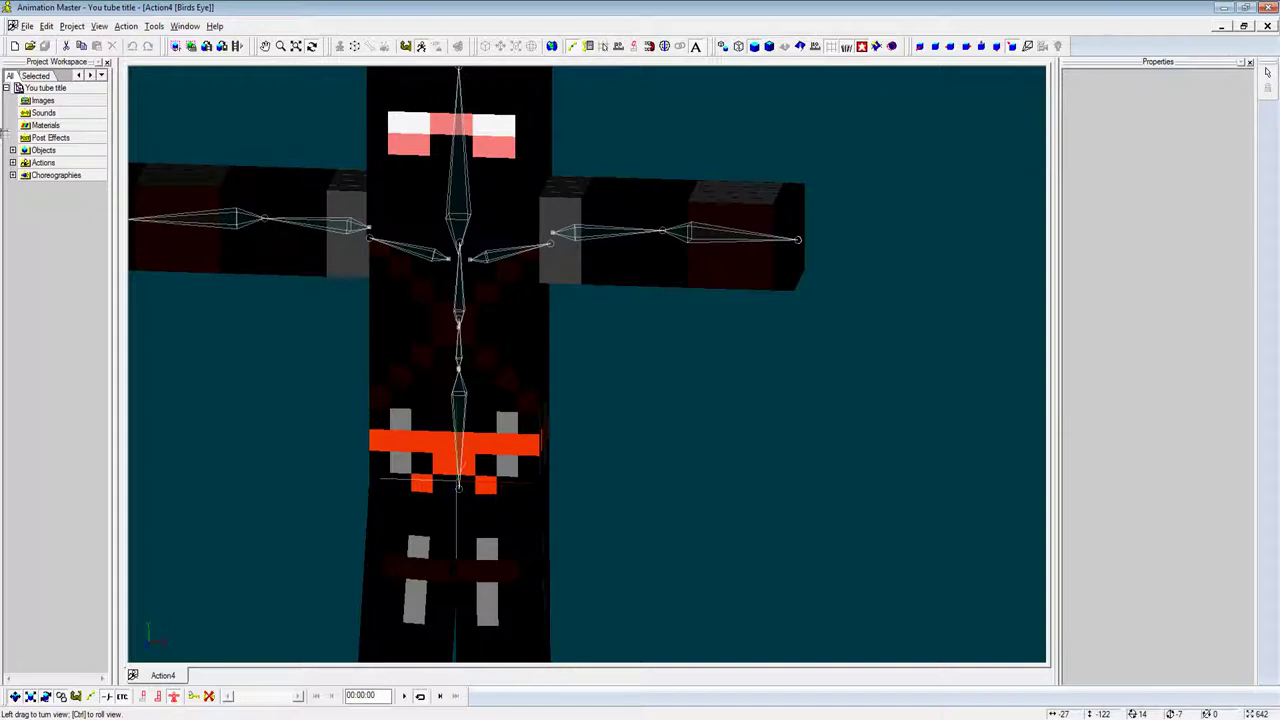
click(12, 175)
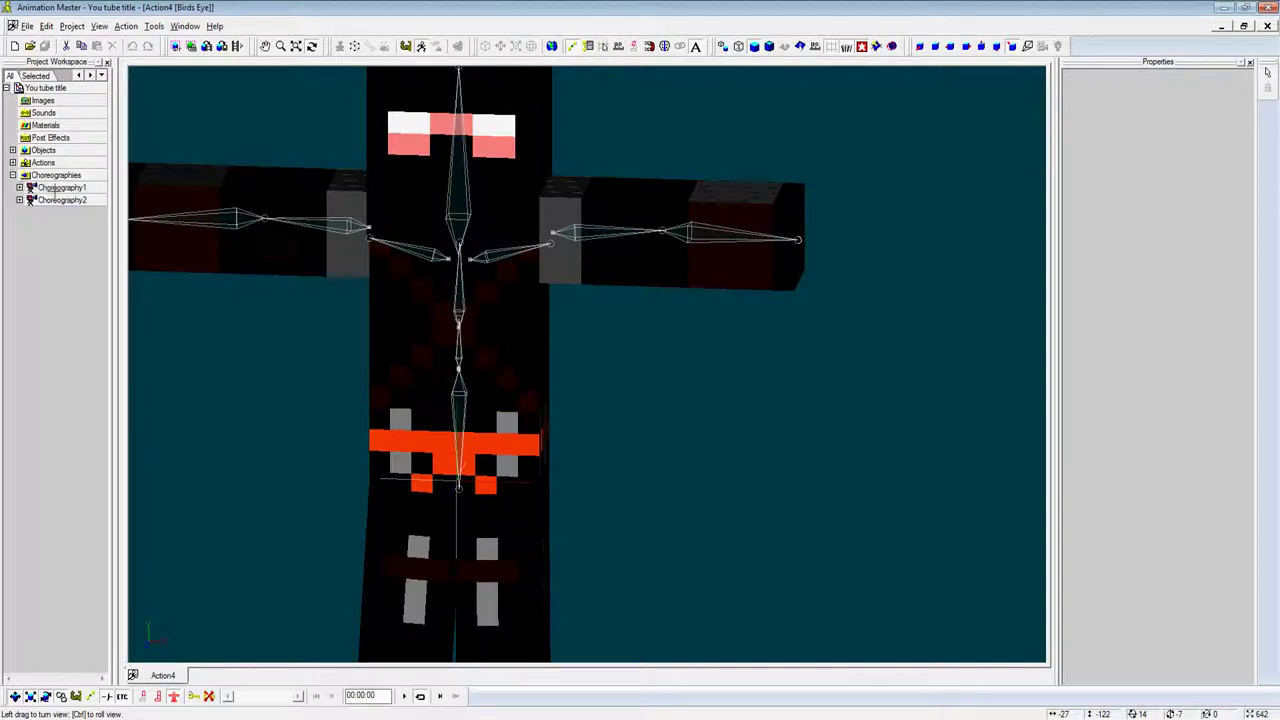
double_click(60, 189)
Step: Open and orbit Choreography2, then open Action1, Action2 and Action3
double_click(62, 200)
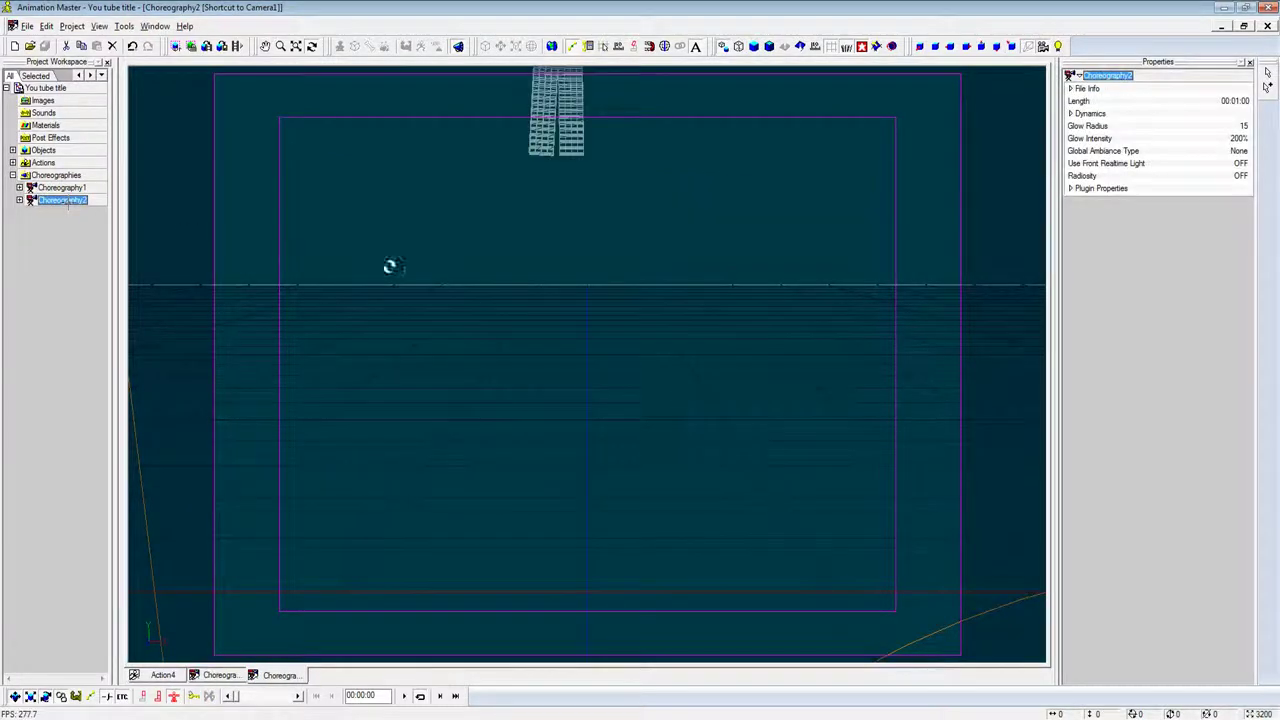
mouse_move(389, 266)
mouse_down()
mouse_move(717, 280)
mouse_move(750, 308)
mouse_move(757, 346)
mouse_move(791, 346)
mouse_move(794, 334)
mouse_up()
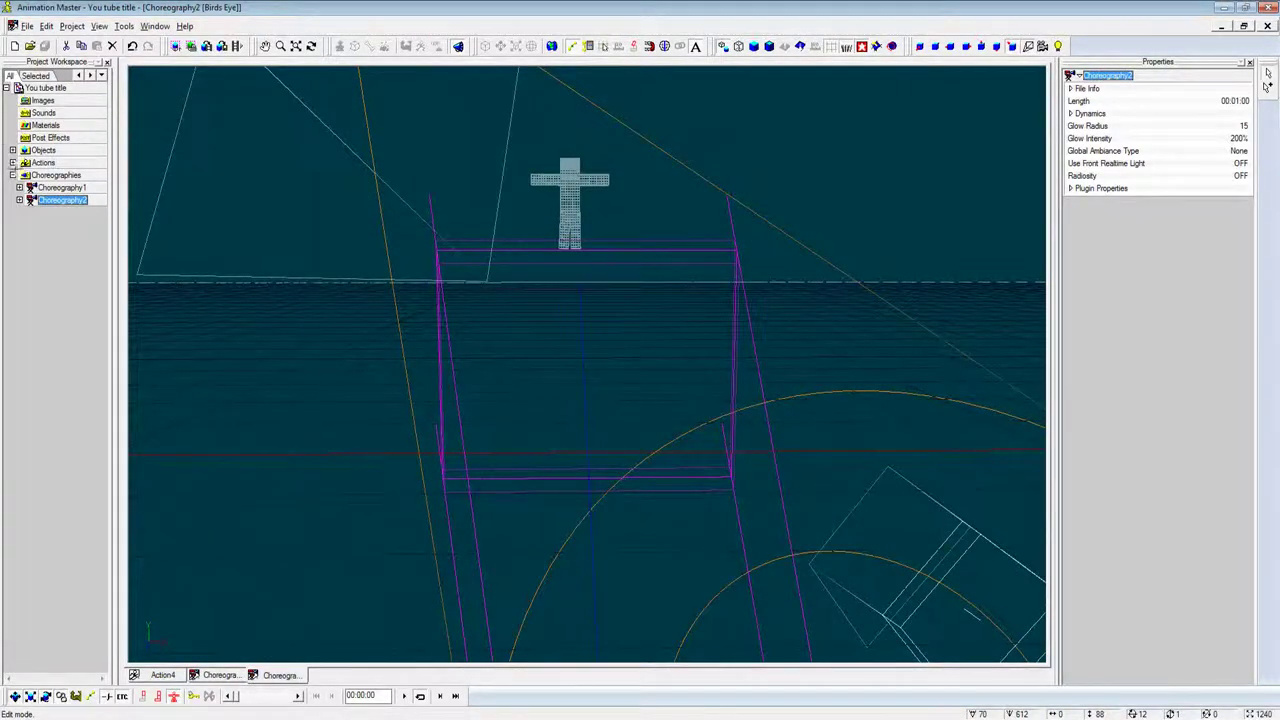
click(12, 162)
double_click(50, 175)
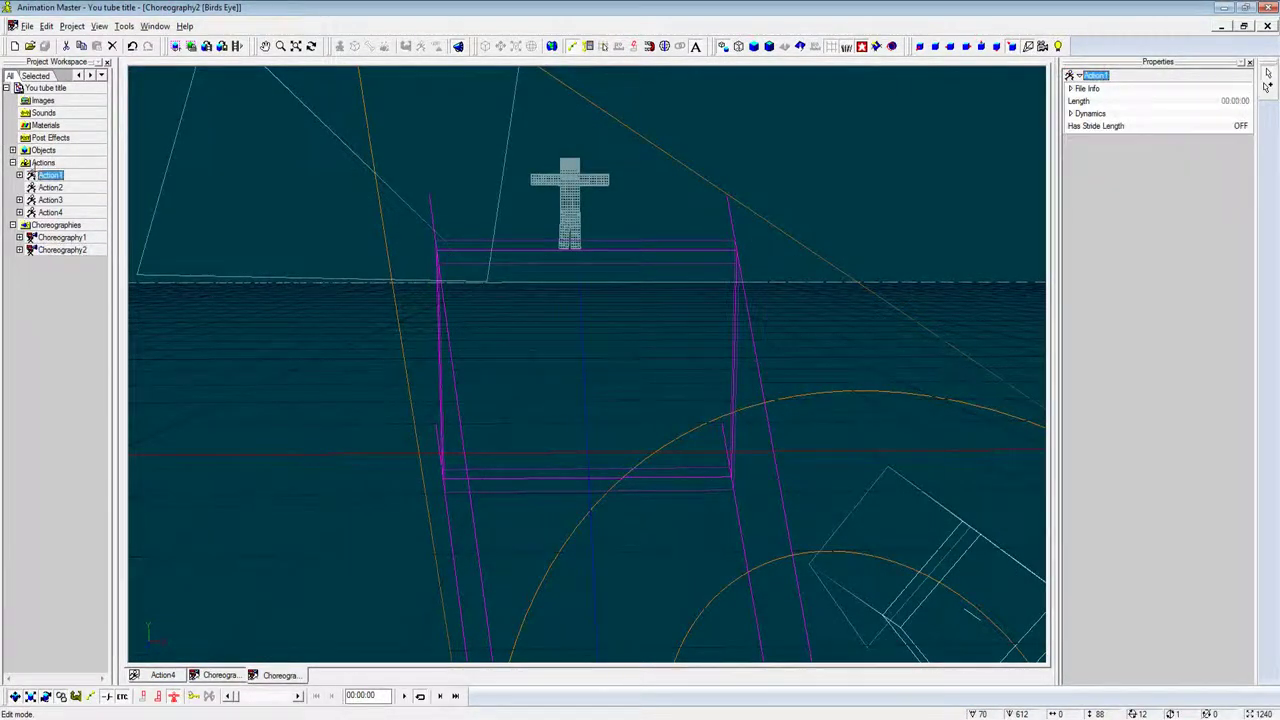
double_click(50, 187)
double_click(50, 200)
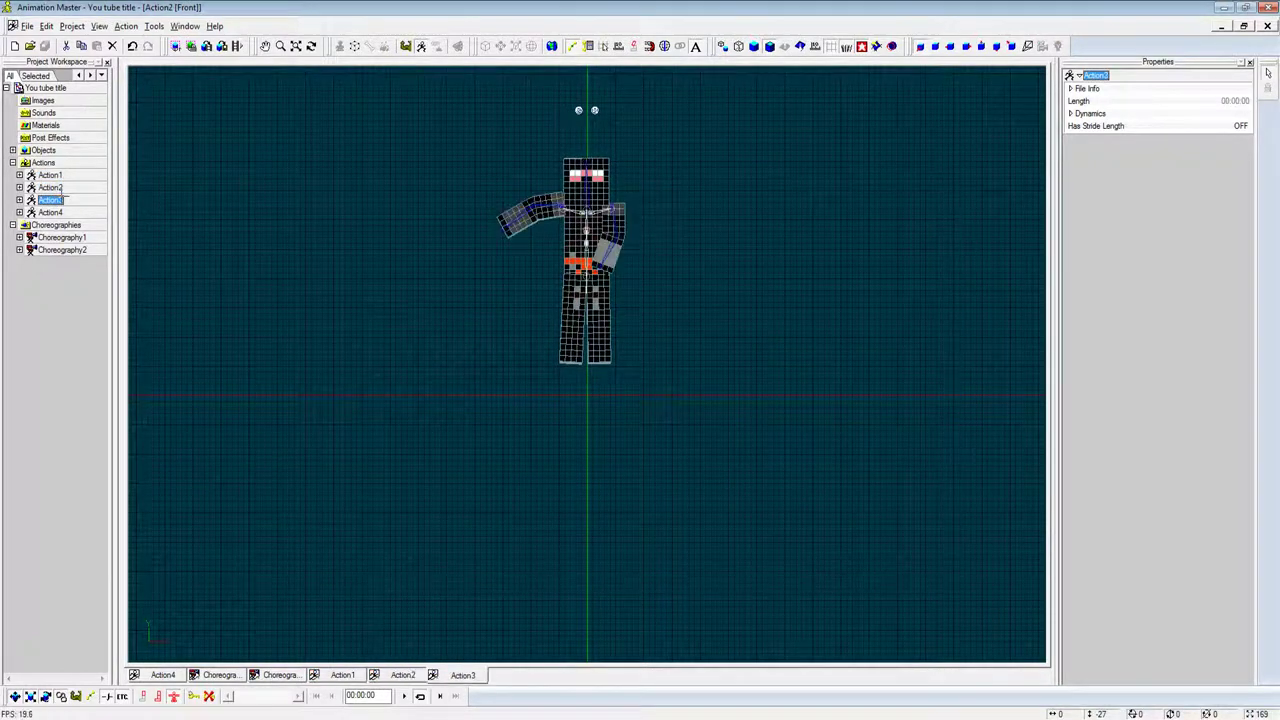
Step: Orbit around the character in Action3, then close the action and choreography windows
key(t)
mouse_move(503, 294)
mouse_down()
mouse_move(472, 320)
mouse_move(1136, 144)
mouse_up()
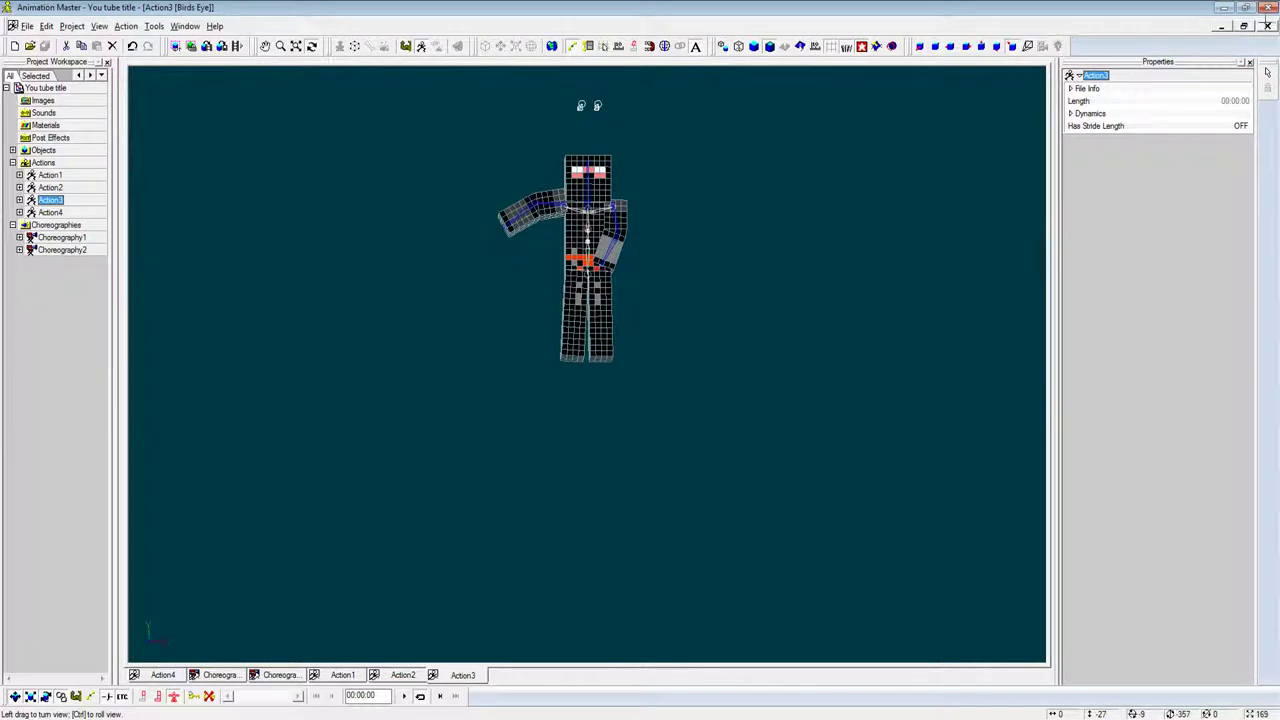
click(1267, 26)
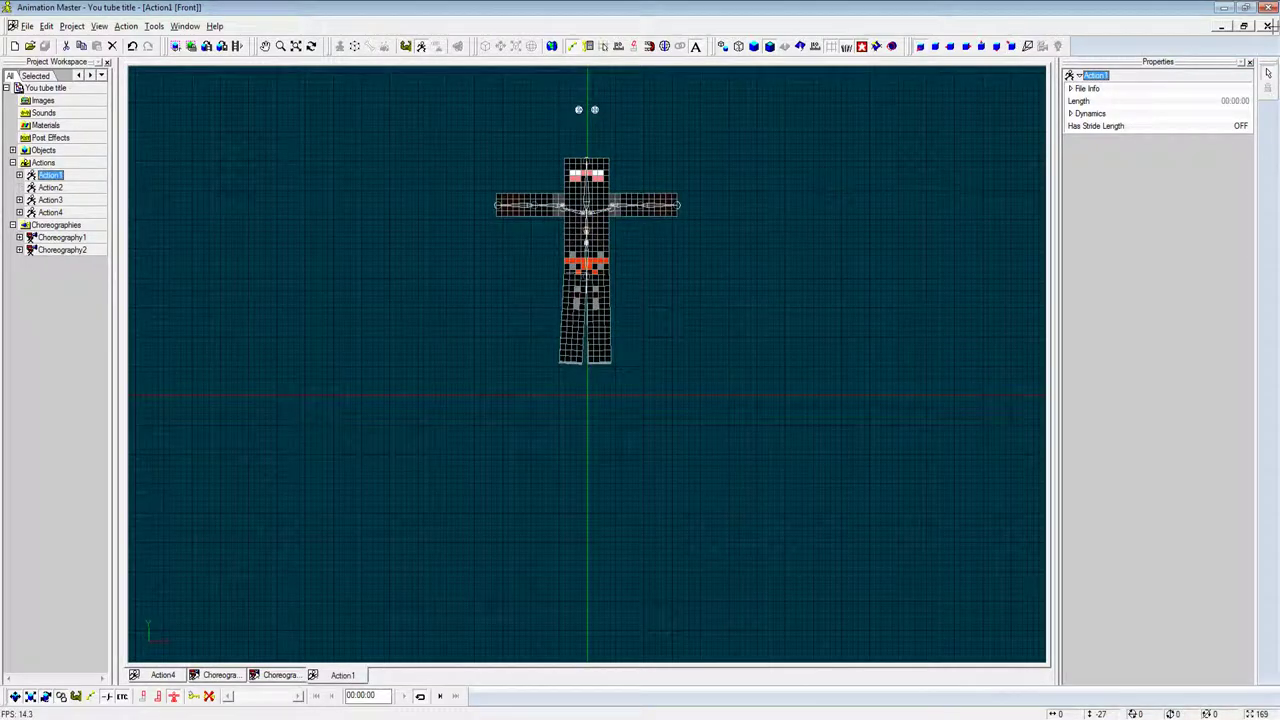
click(1267, 26)
click(1267, 26)
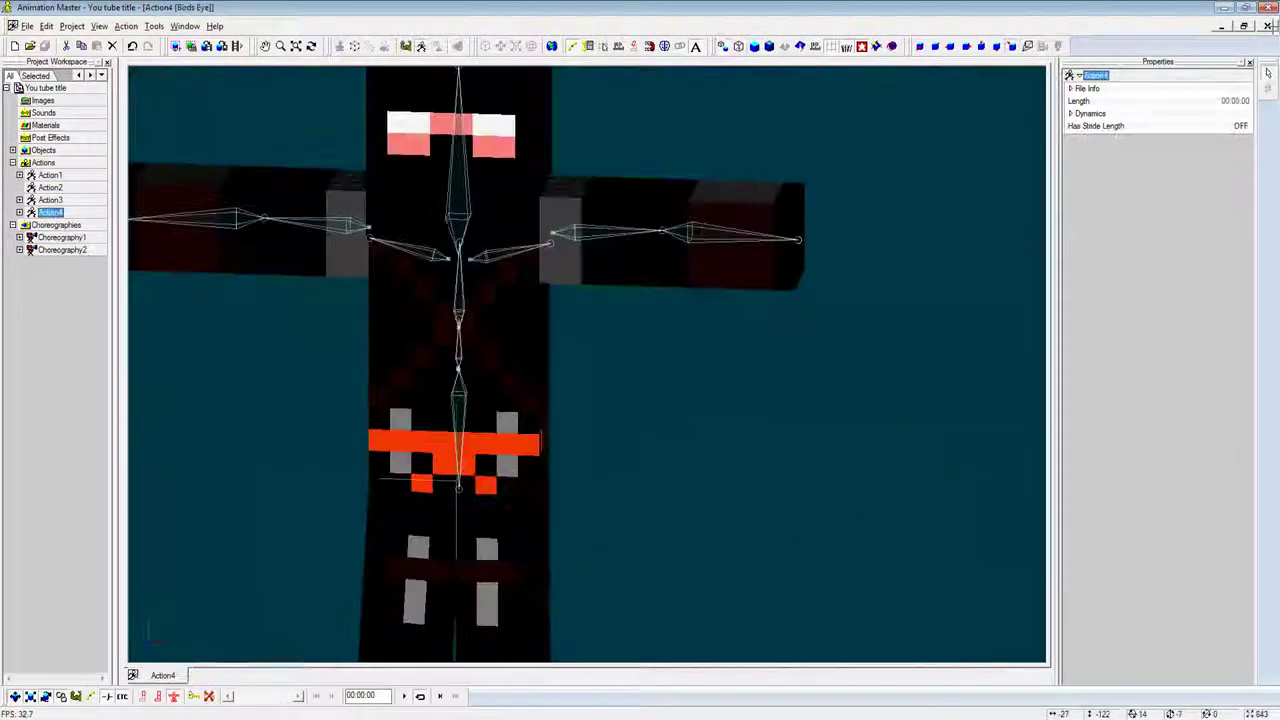
key(ctrl+o)
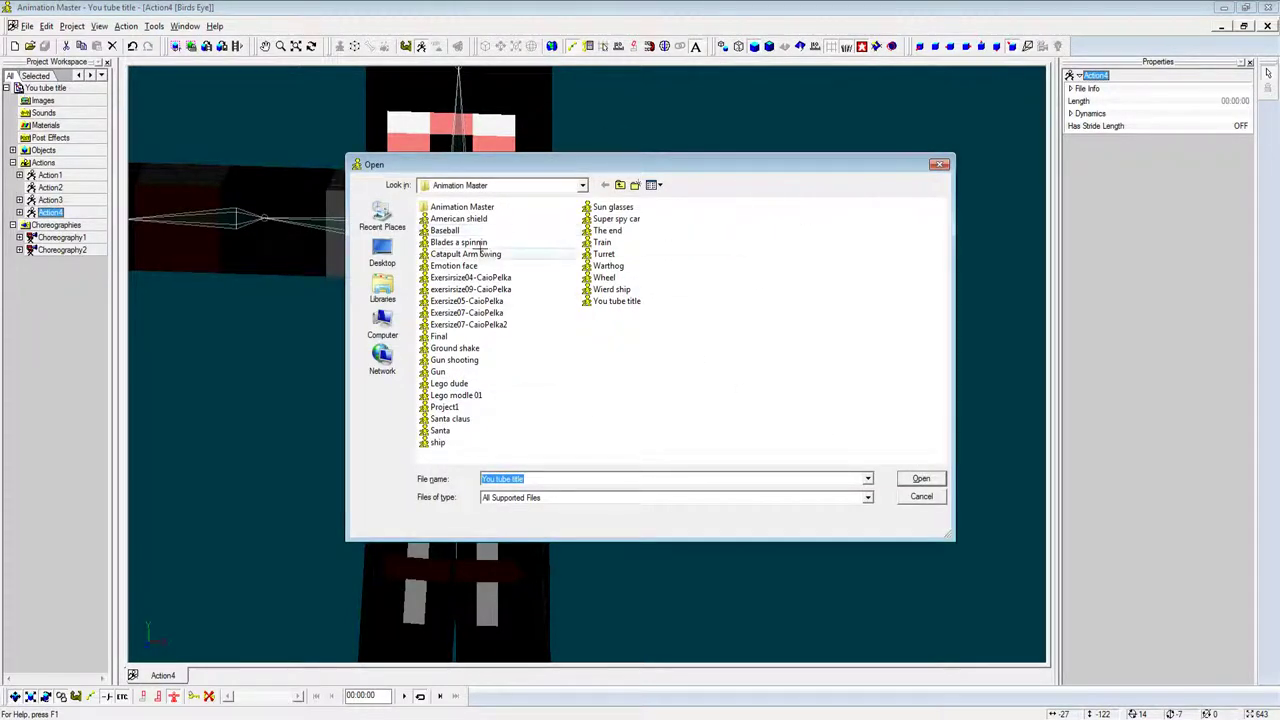
Step: Import the Ground shake action with Ground as its model and close Action4
double_click(492, 360)
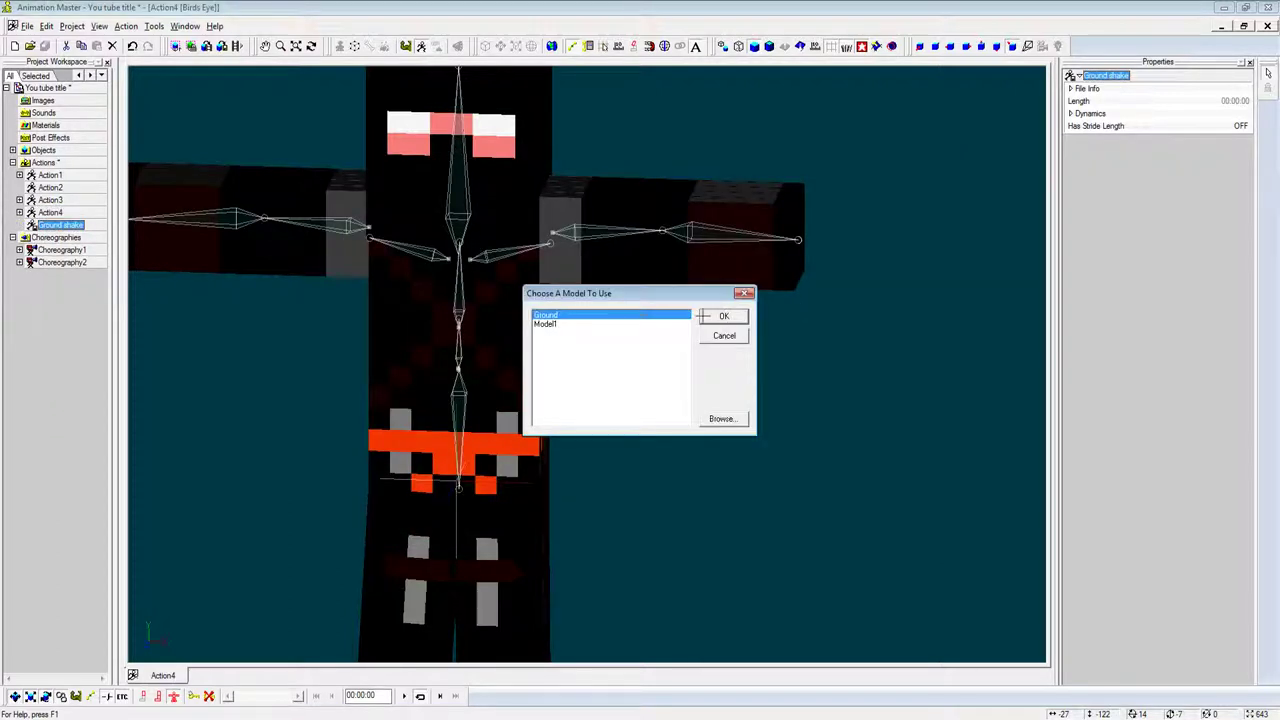
click(722, 334)
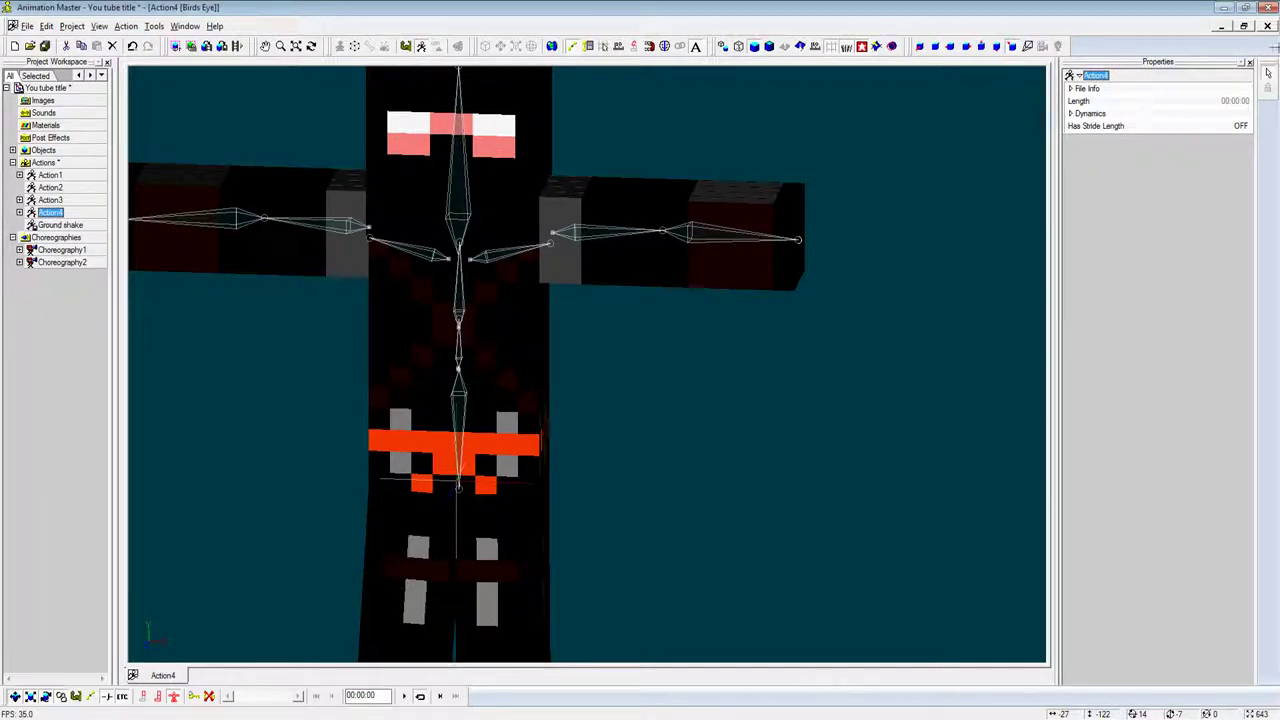
click(1267, 26)
Step: Bring in Ground shake again through Open > Other, confirming its model
right_click(836, 190)
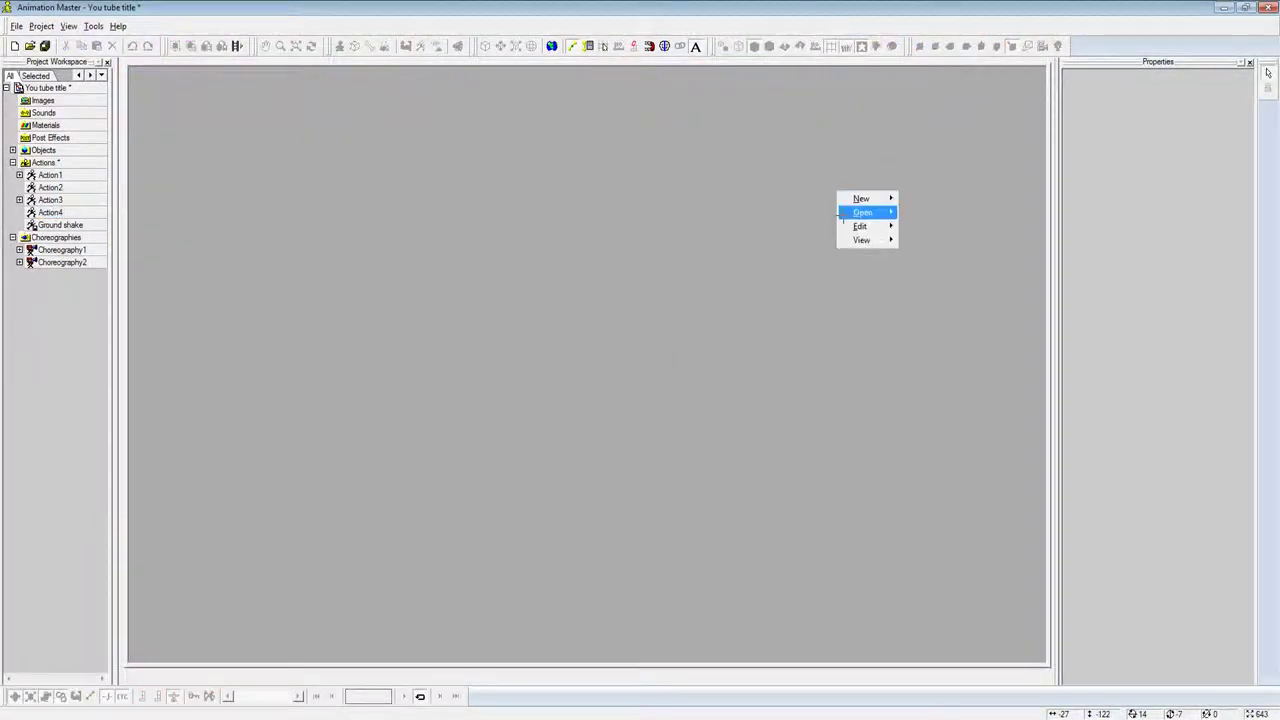
click(925, 212)
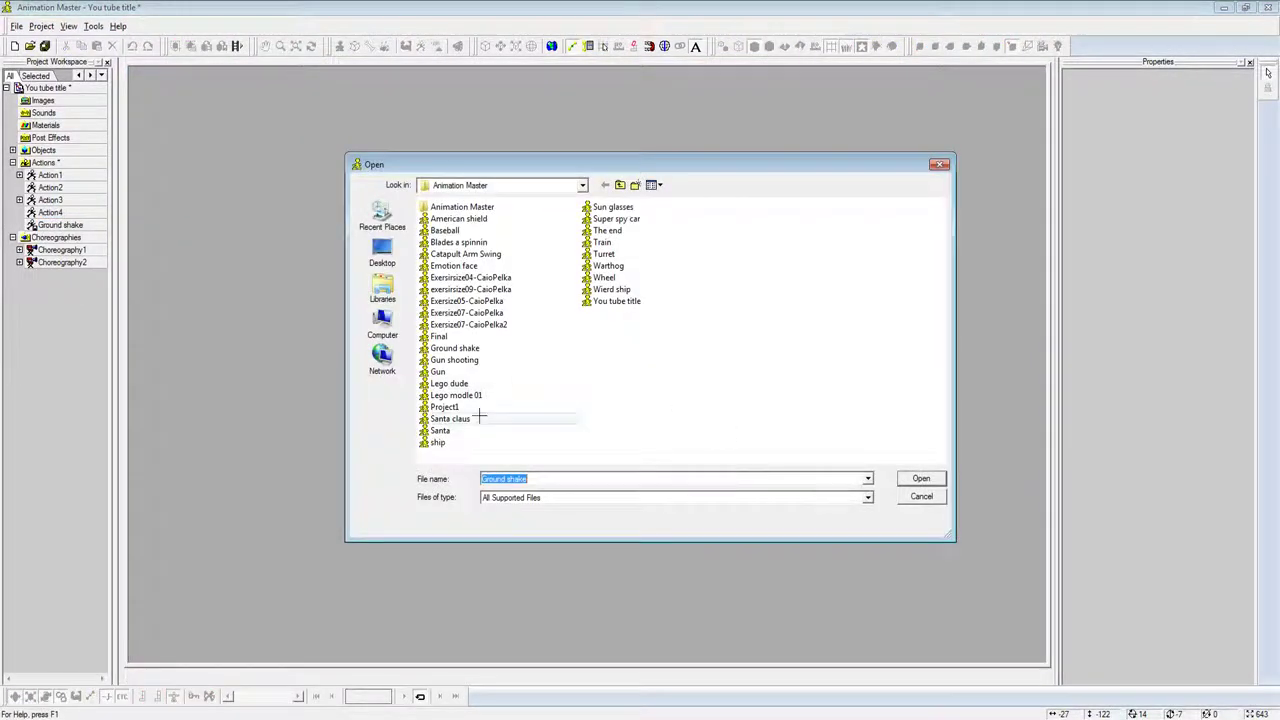
click(455, 348)
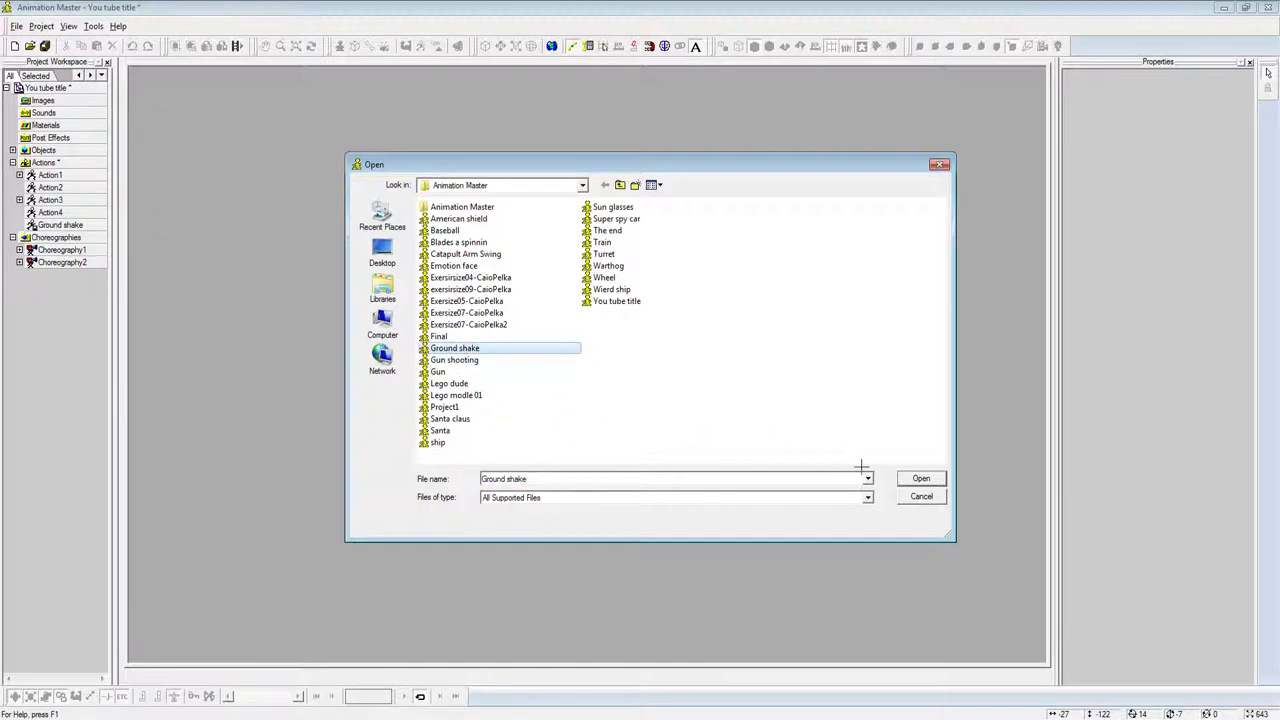
click(922, 480)
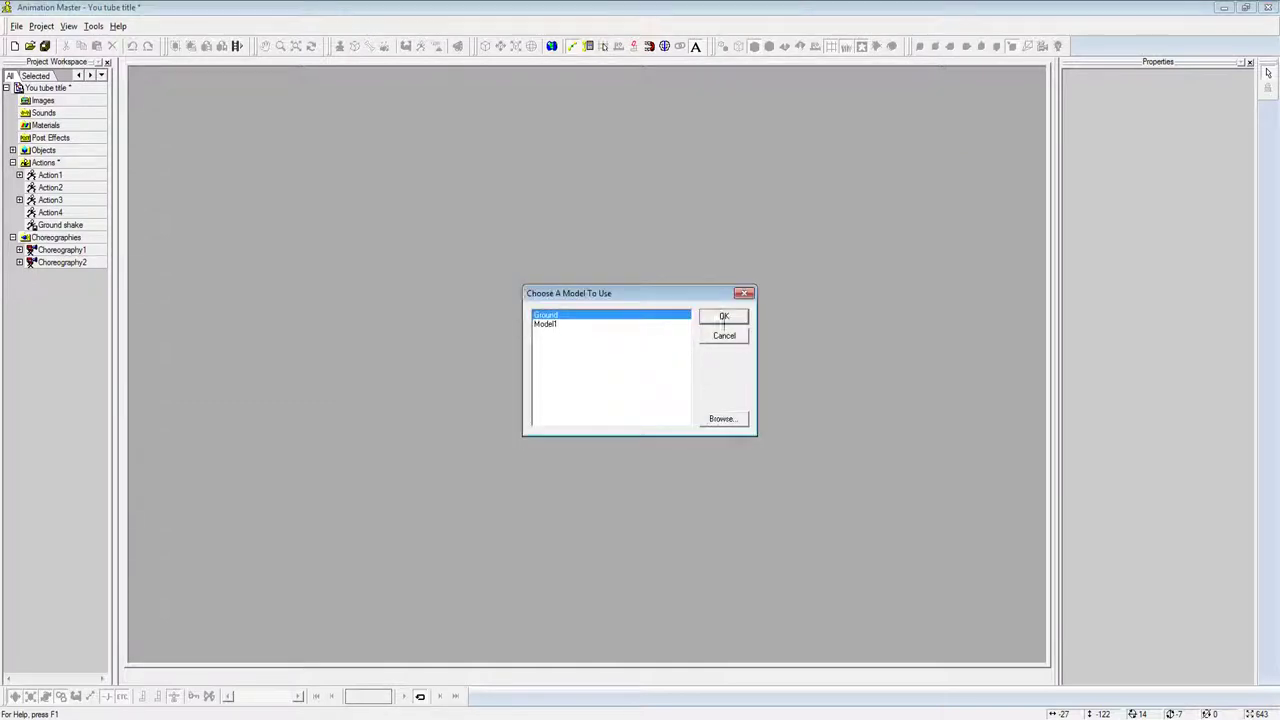
click(724, 320)
right_click(936, 186)
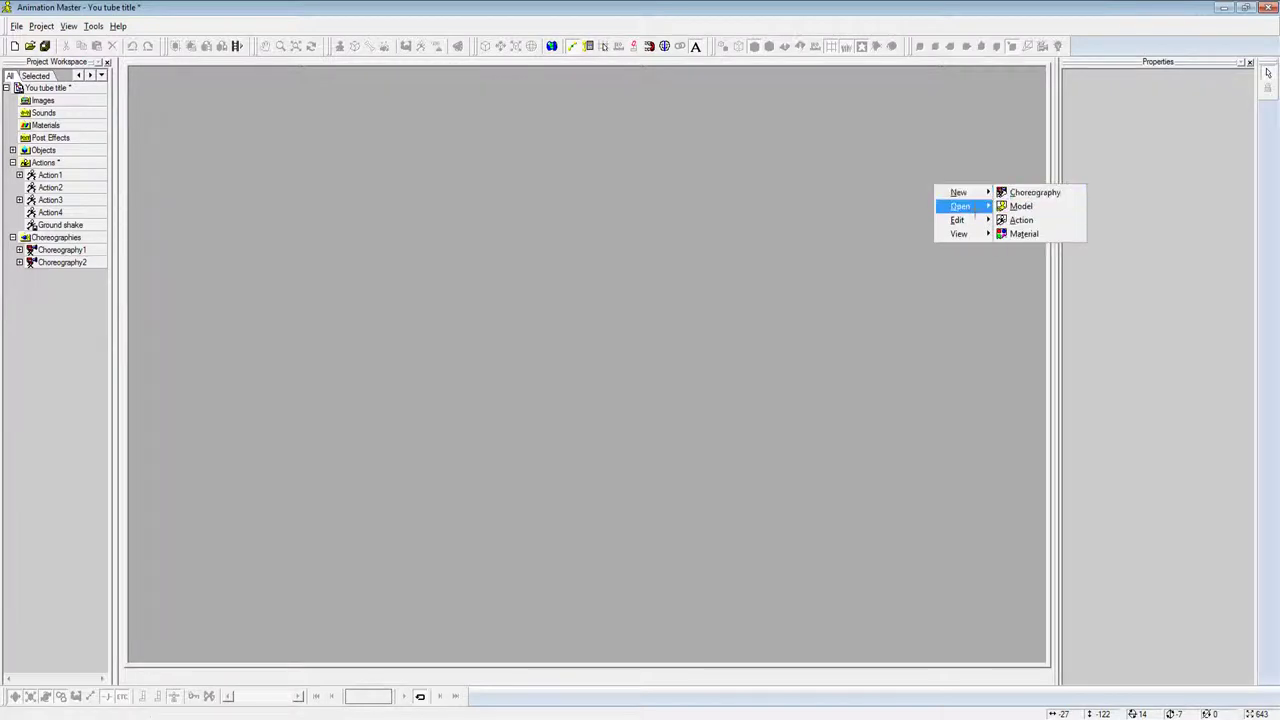
mouse_move(960, 206)
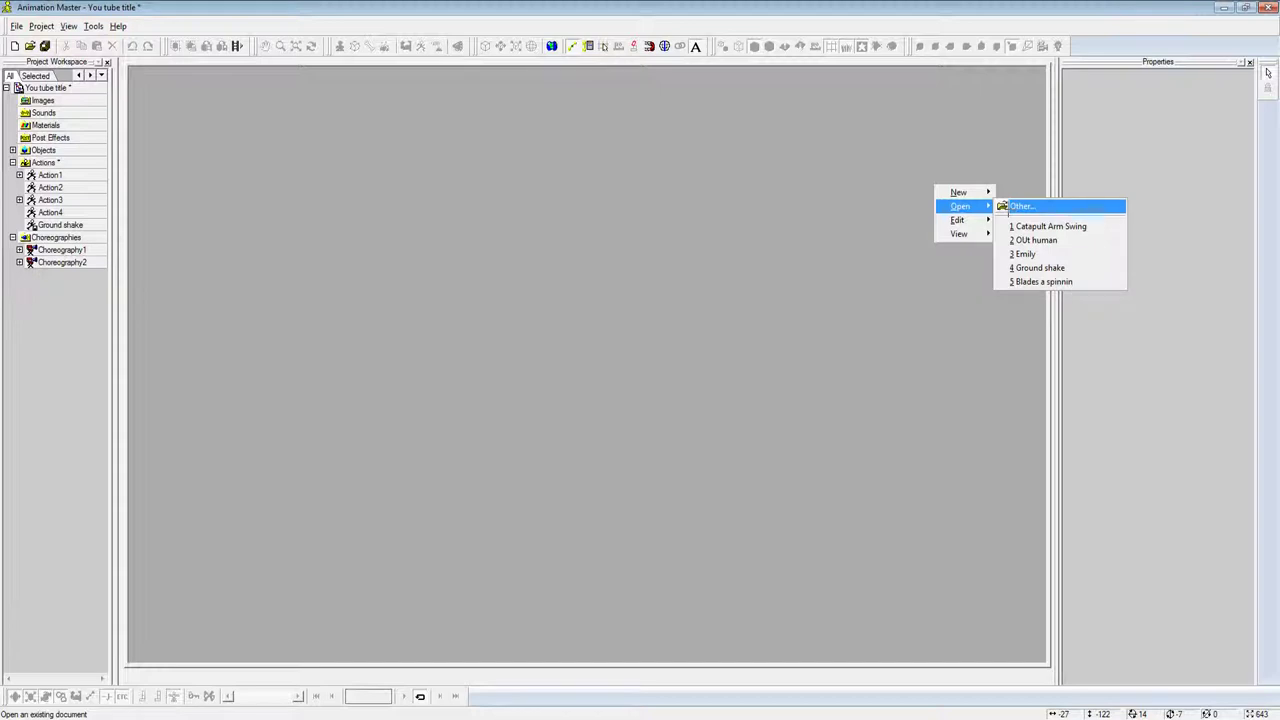
Step: Browse up to the Done folder and open the Santa Claus model
click(1005, 207)
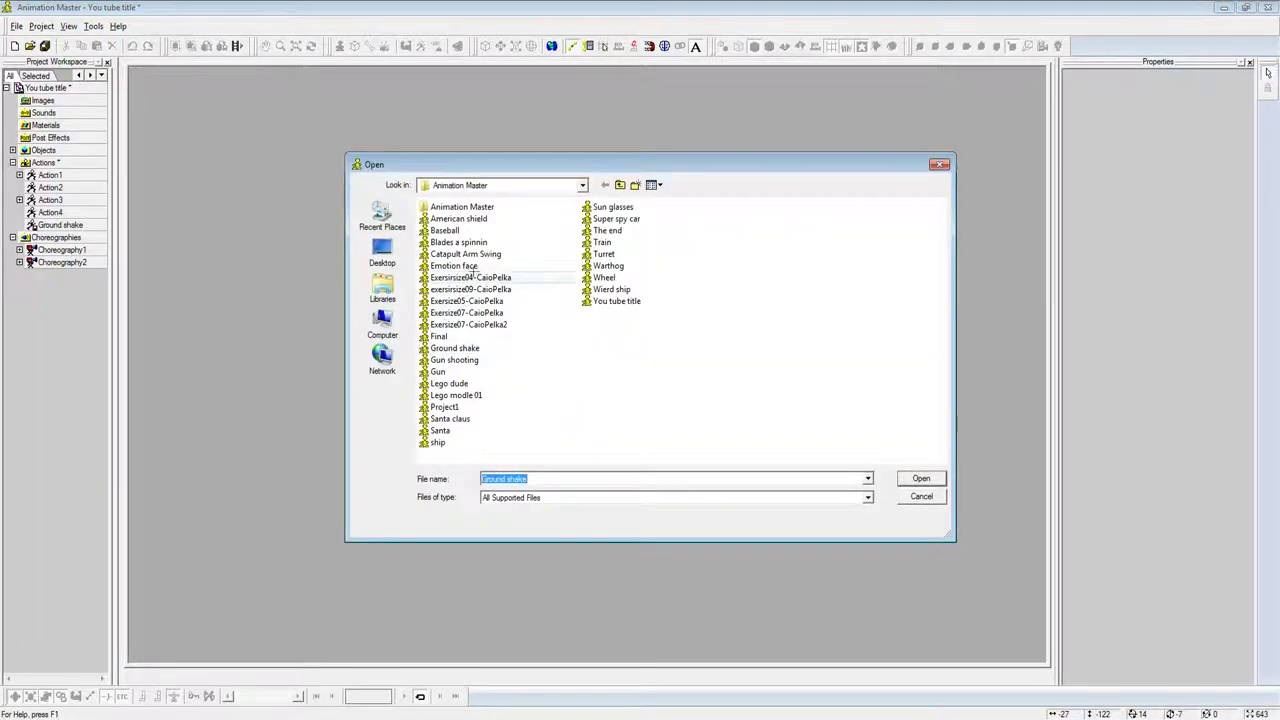
click(620, 184)
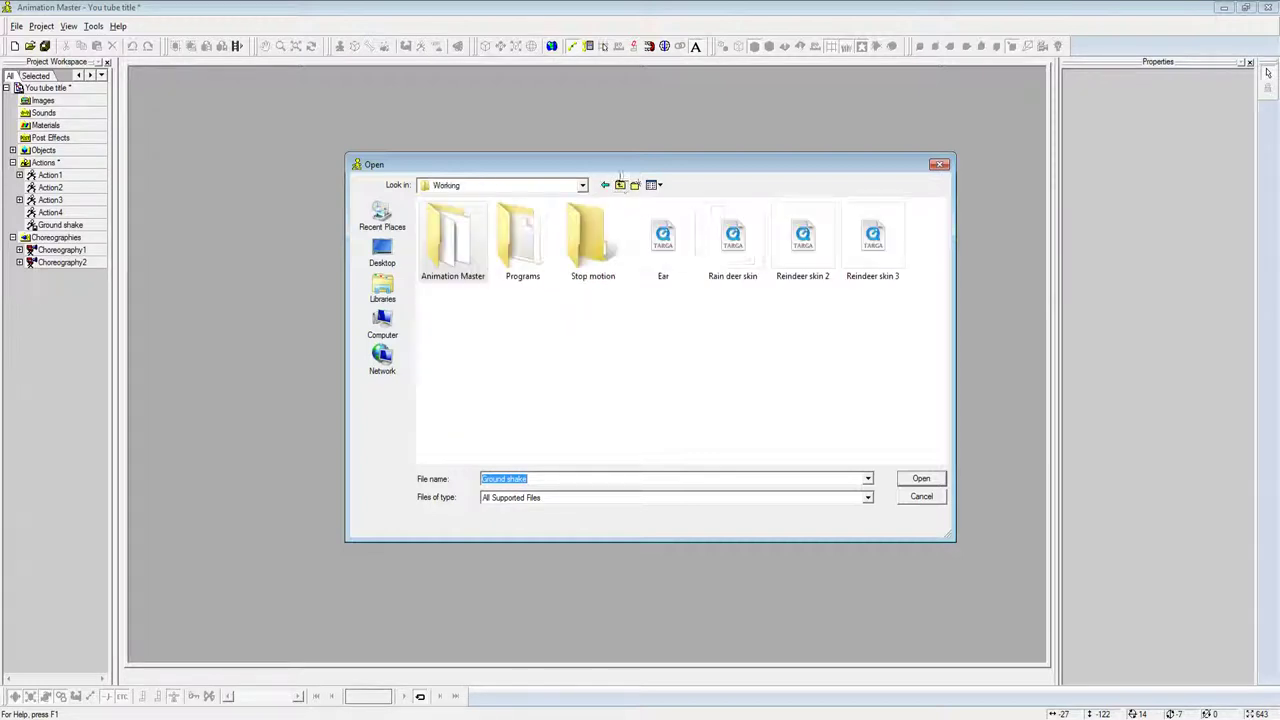
double_click(465, 263)
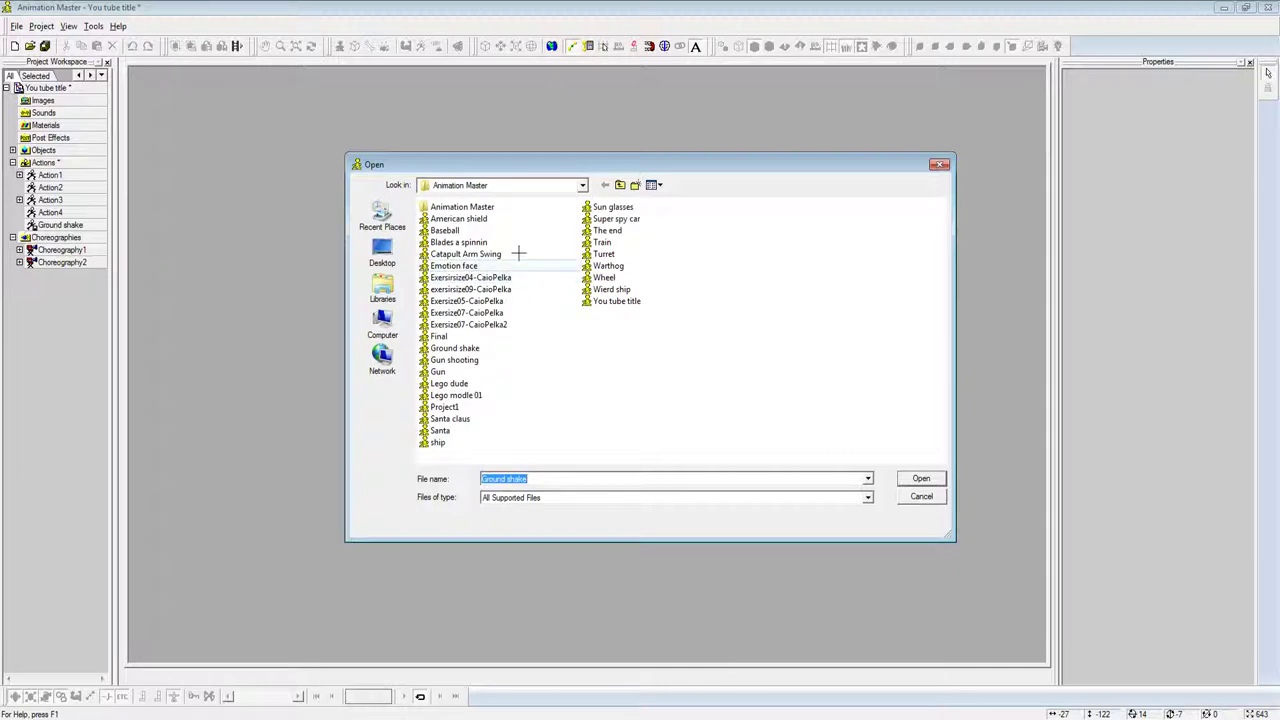
click(620, 185)
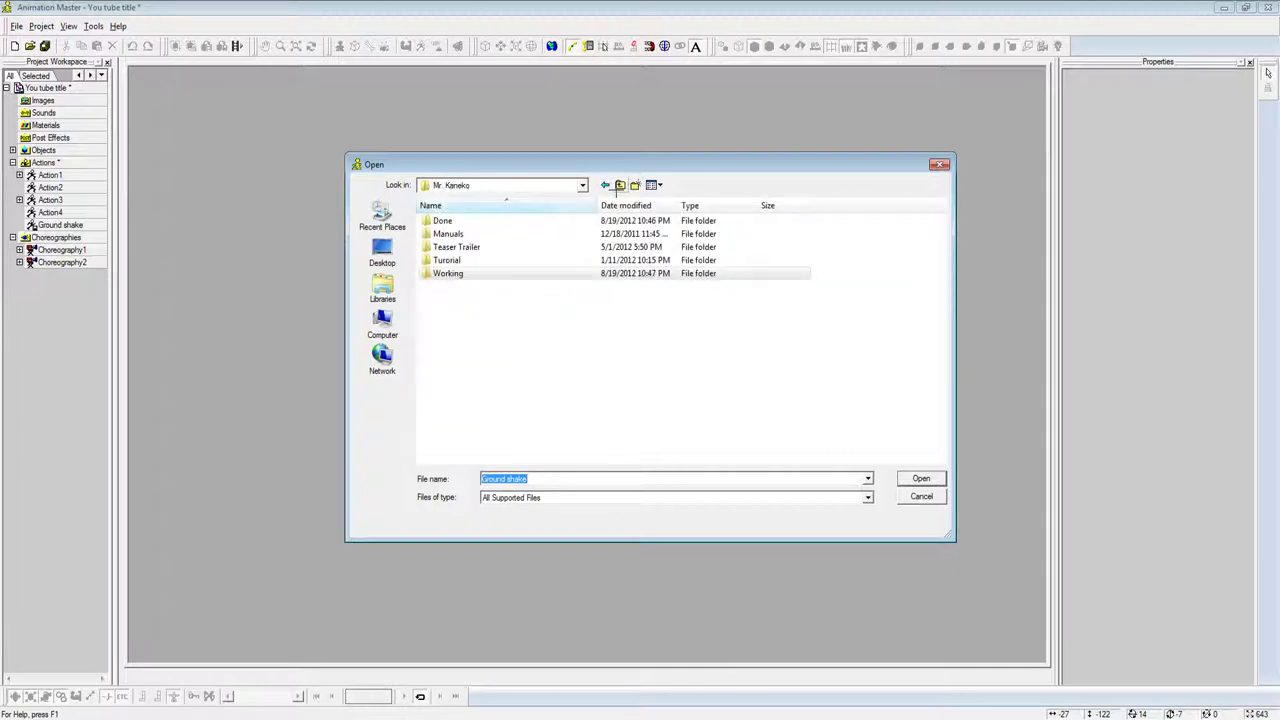
double_click(534, 219)
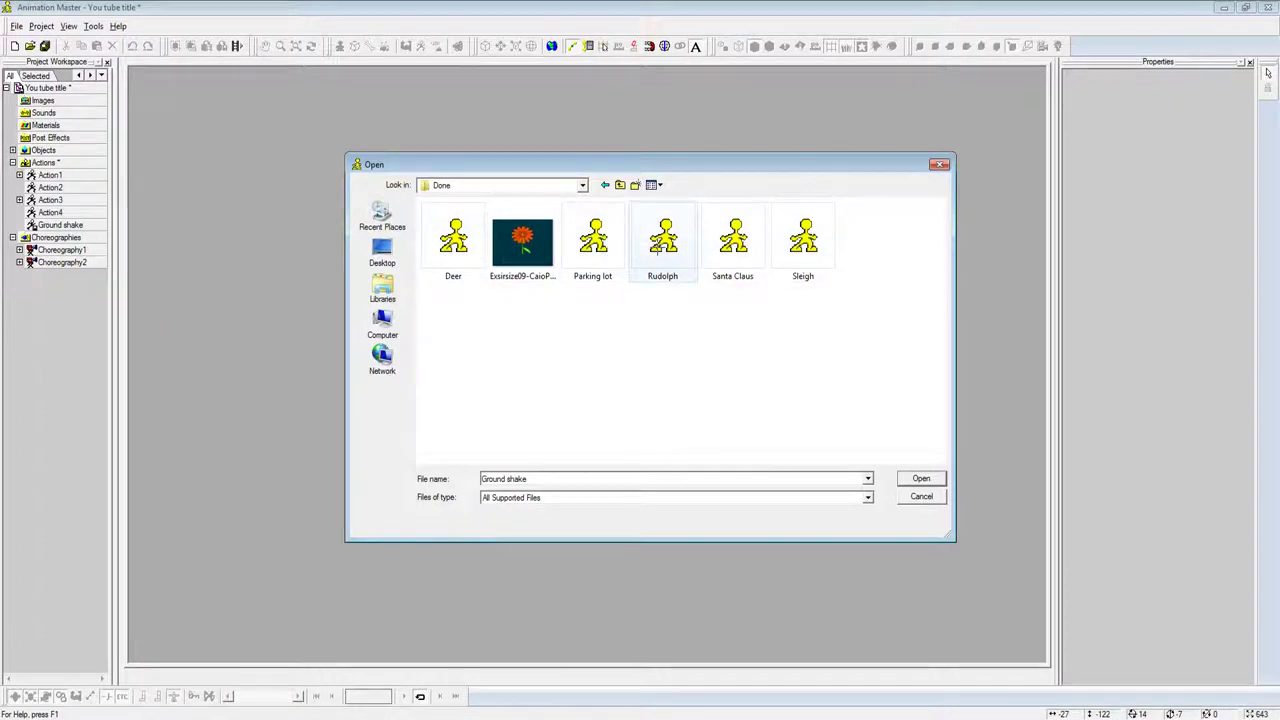
double_click(733, 268)
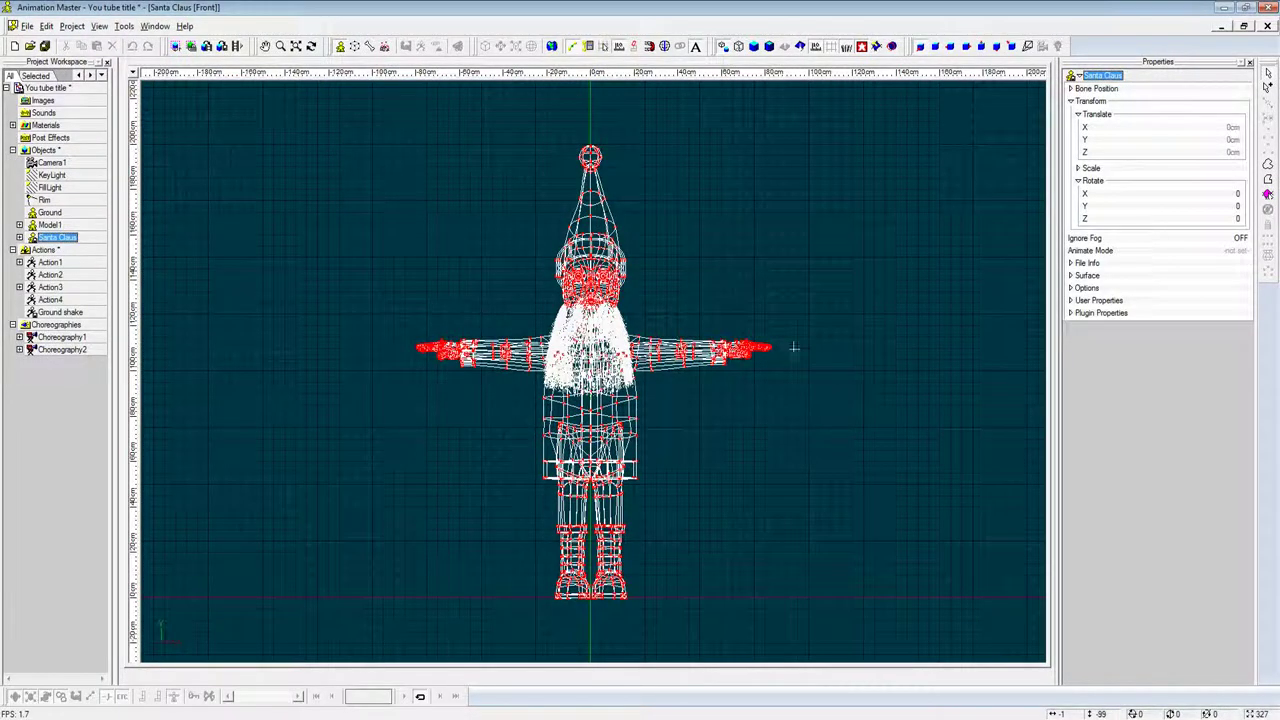
Step: Zoom and orbit the shaded Santa Claus from overhead, side and front, then bring up Open
scroll(820, 347, up, 1)
scroll(846, 344, up, 1)
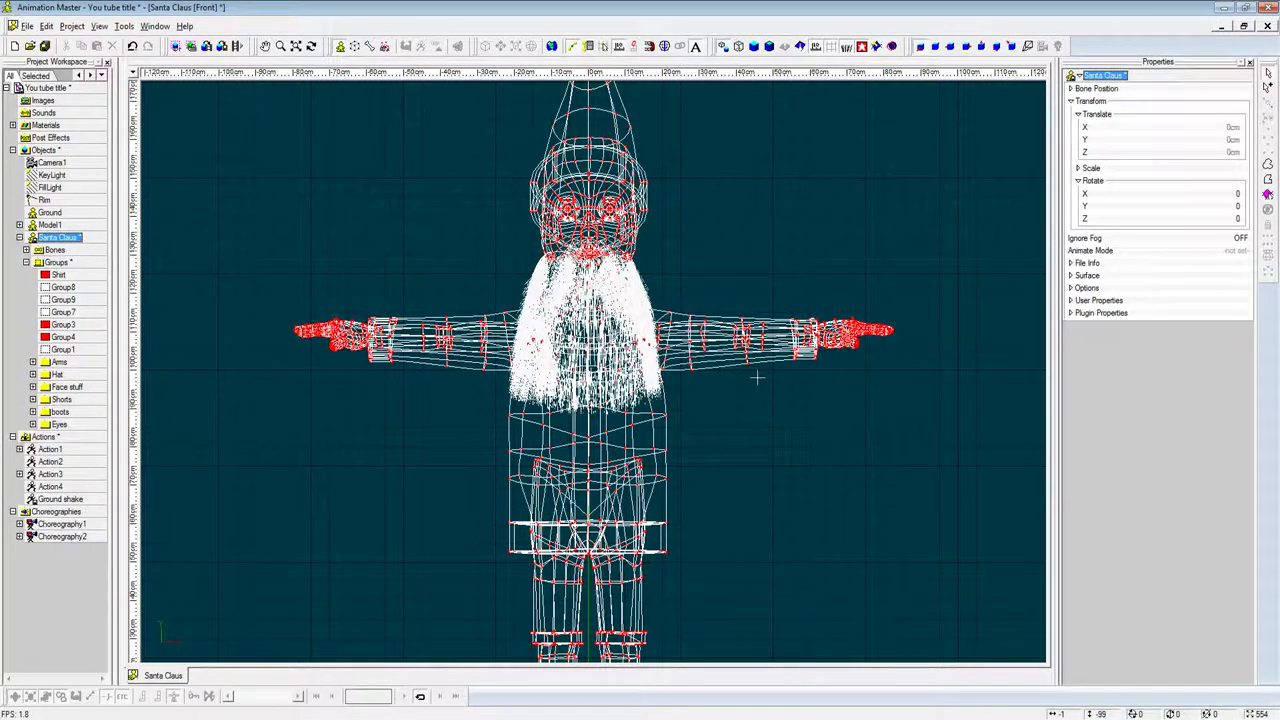
key(t)
drag(766, 400, 671, 404)
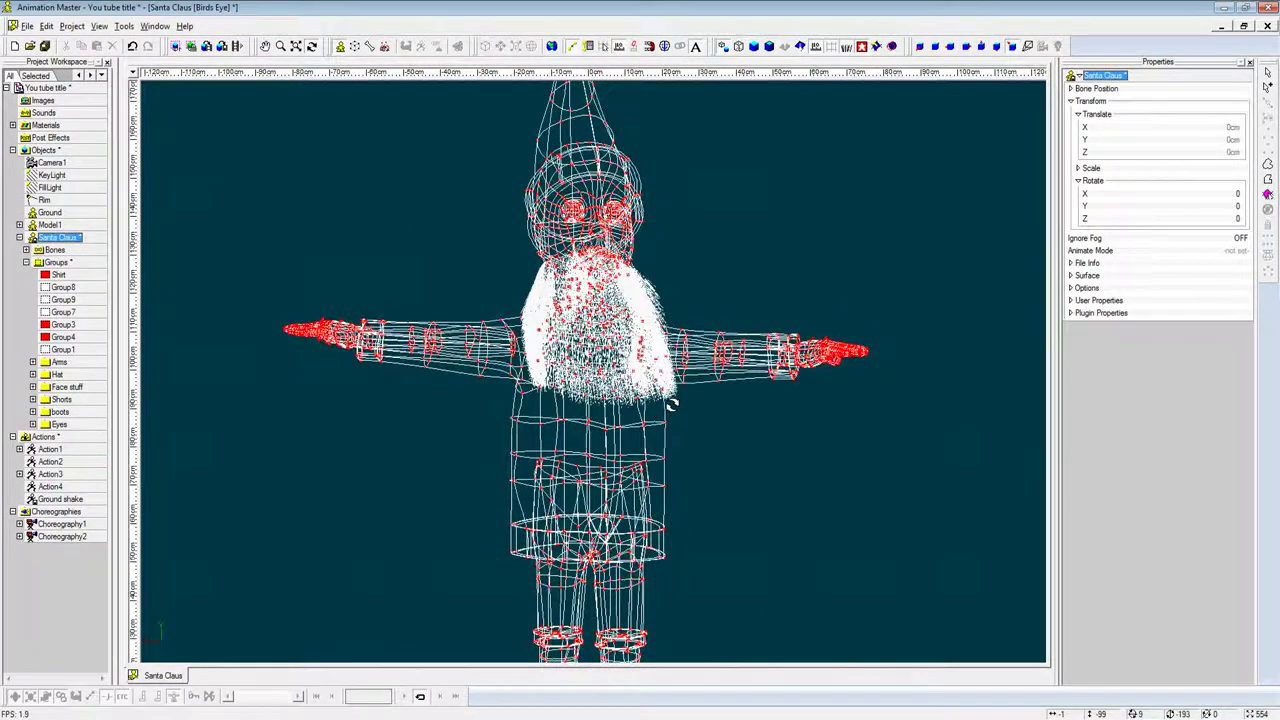
mouse_move(658, 408)
mouse_down()
mouse_move(594, 406)
mouse_move(619, 410)
mouse_move(614, 425)
mouse_up()
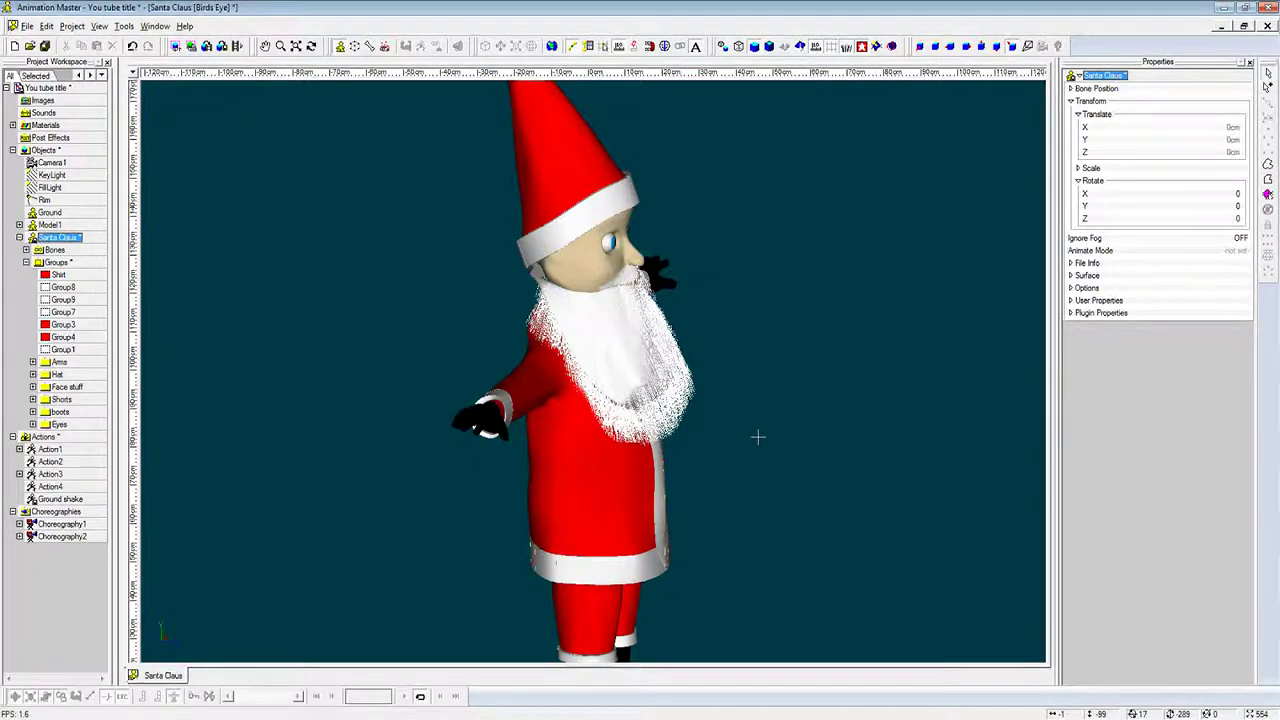
drag(763, 457, 652, 462)
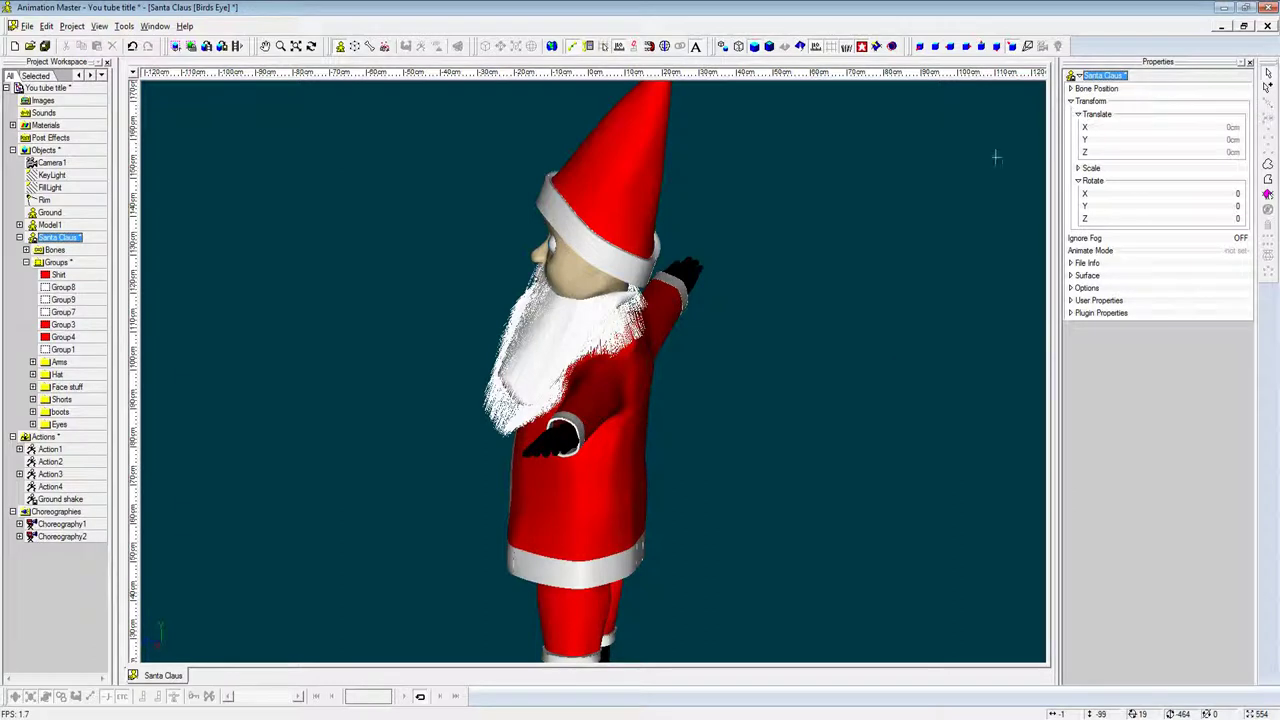
key(ctrl+o)
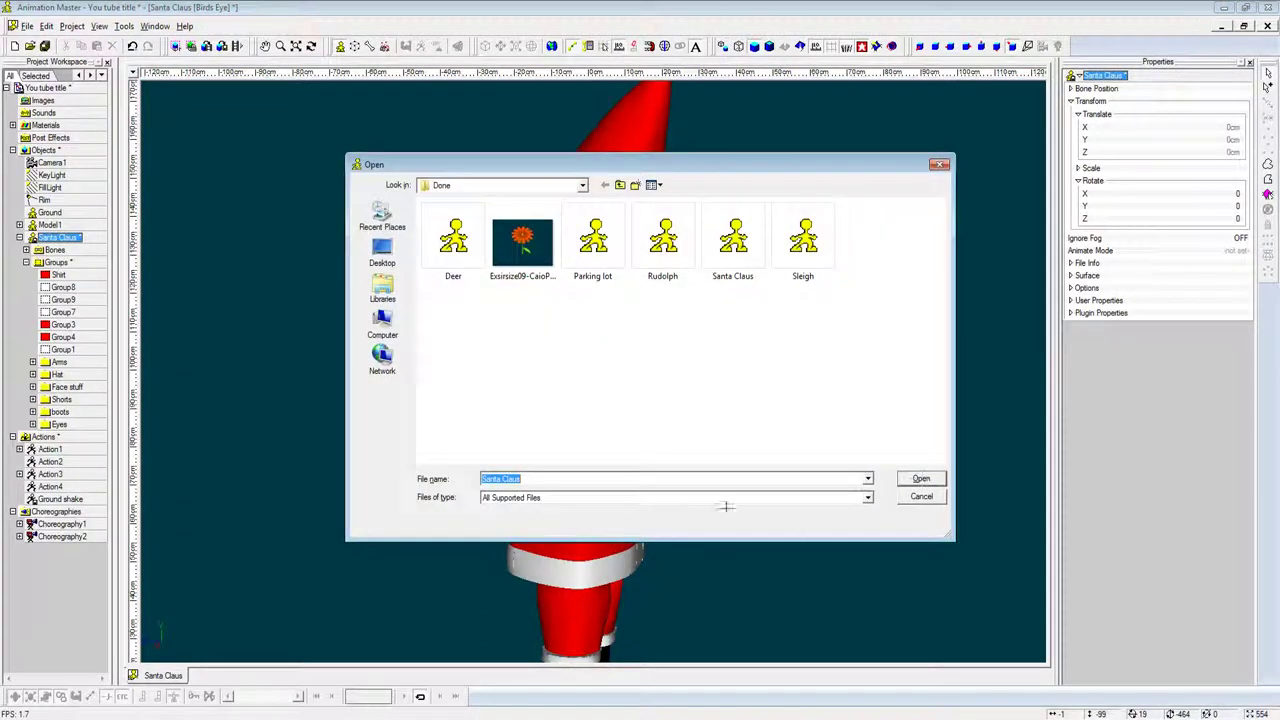
Step: Navigate to Working > Animation Master and open Final, discarding the You tube title changes
click(621, 185)
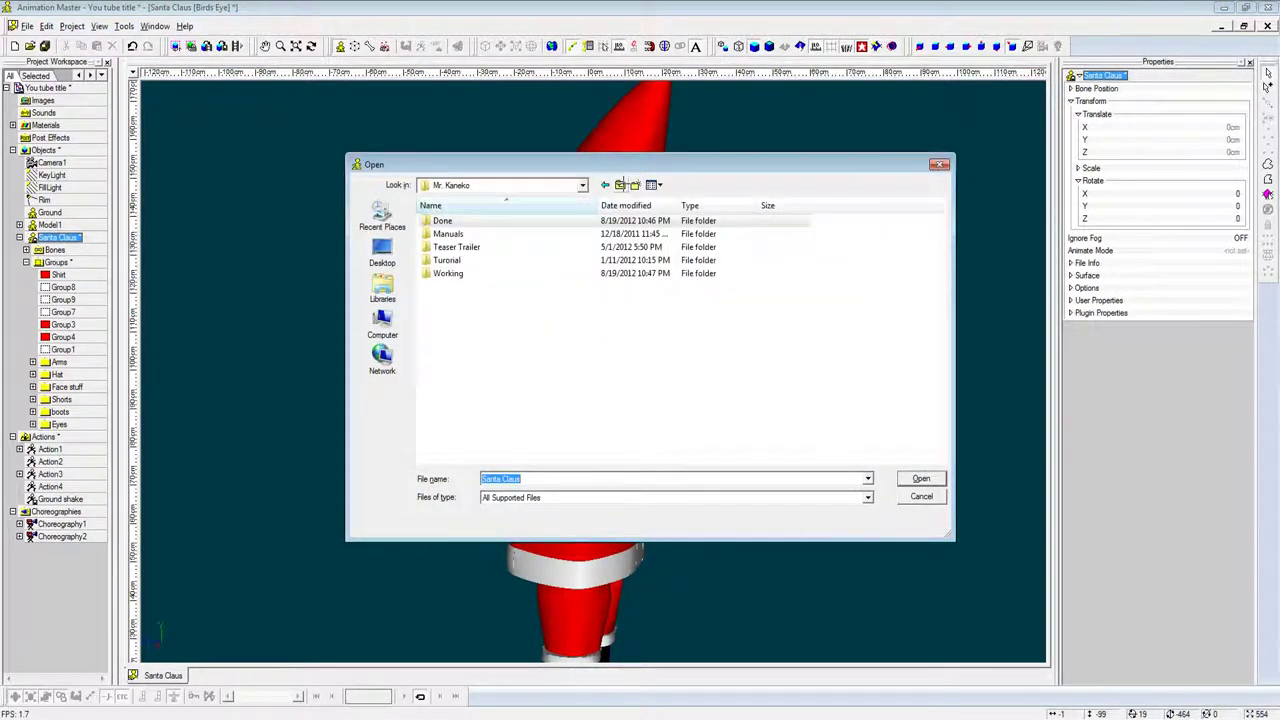
double_click(537, 246)
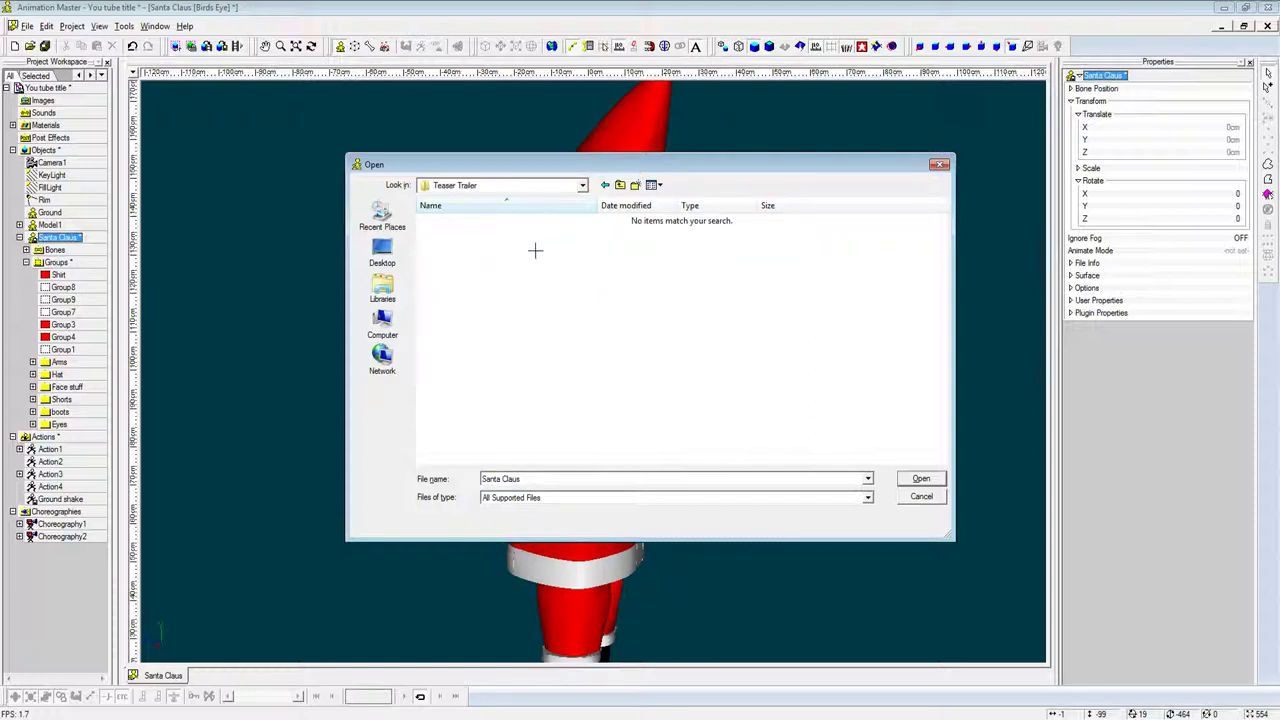
key(BackSpace)
double_click(537, 264)
key(BackSpace)
double_click(600, 271)
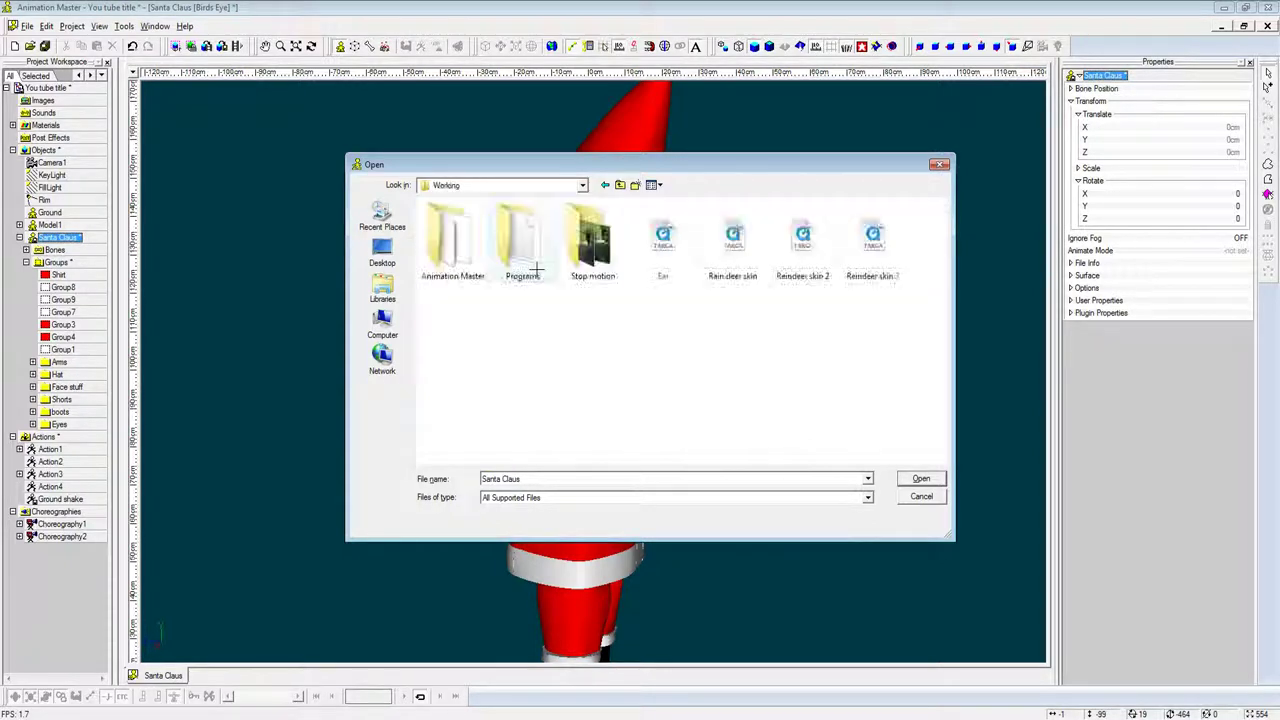
double_click(486, 258)
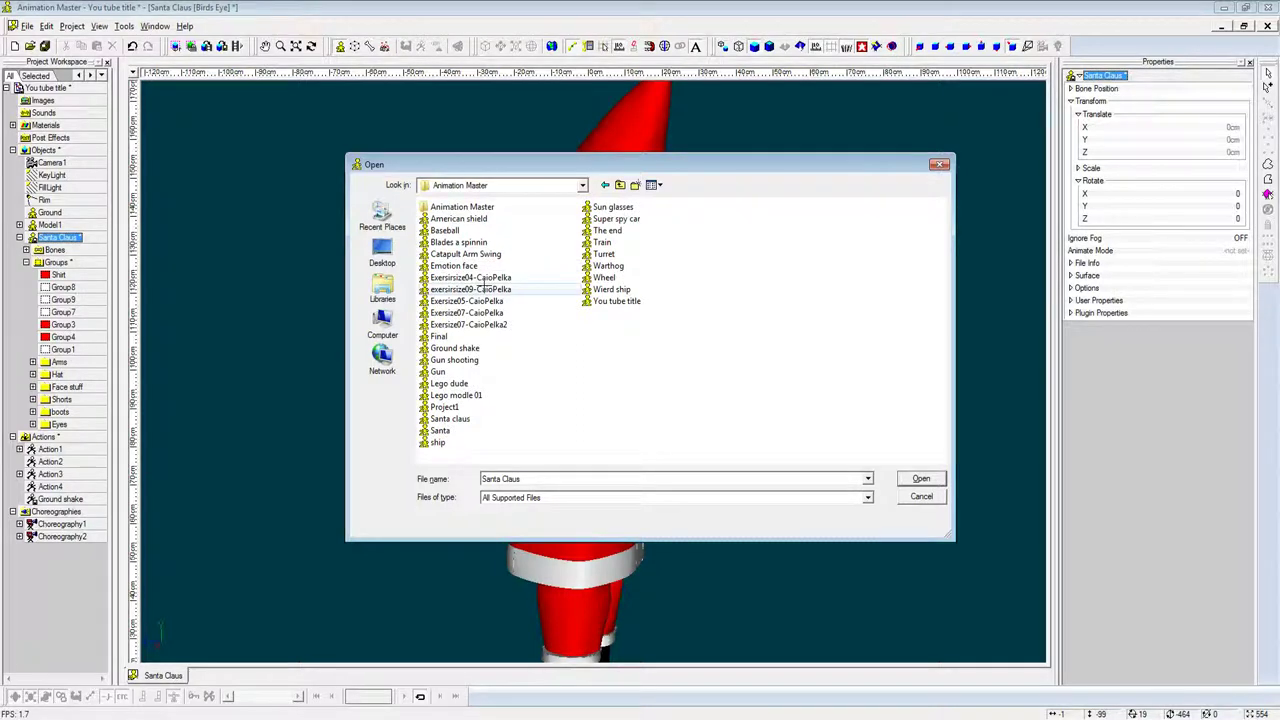
double_click(455, 348)
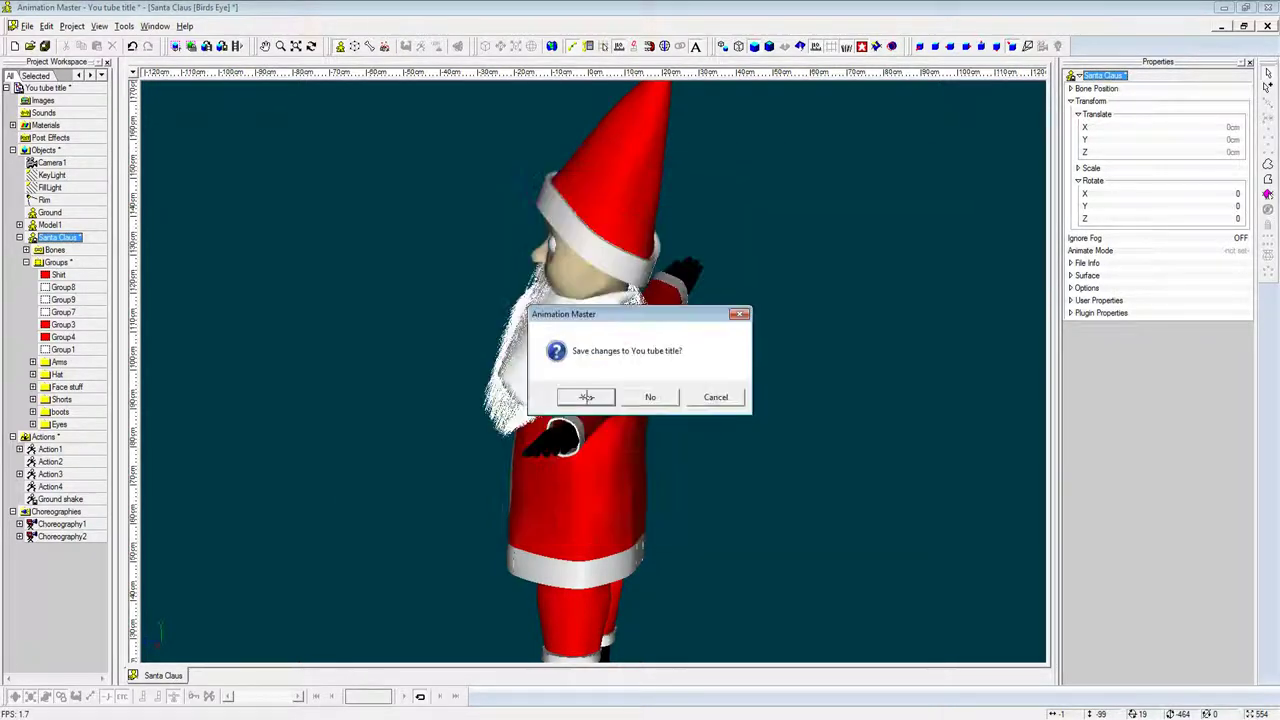
click(648, 396)
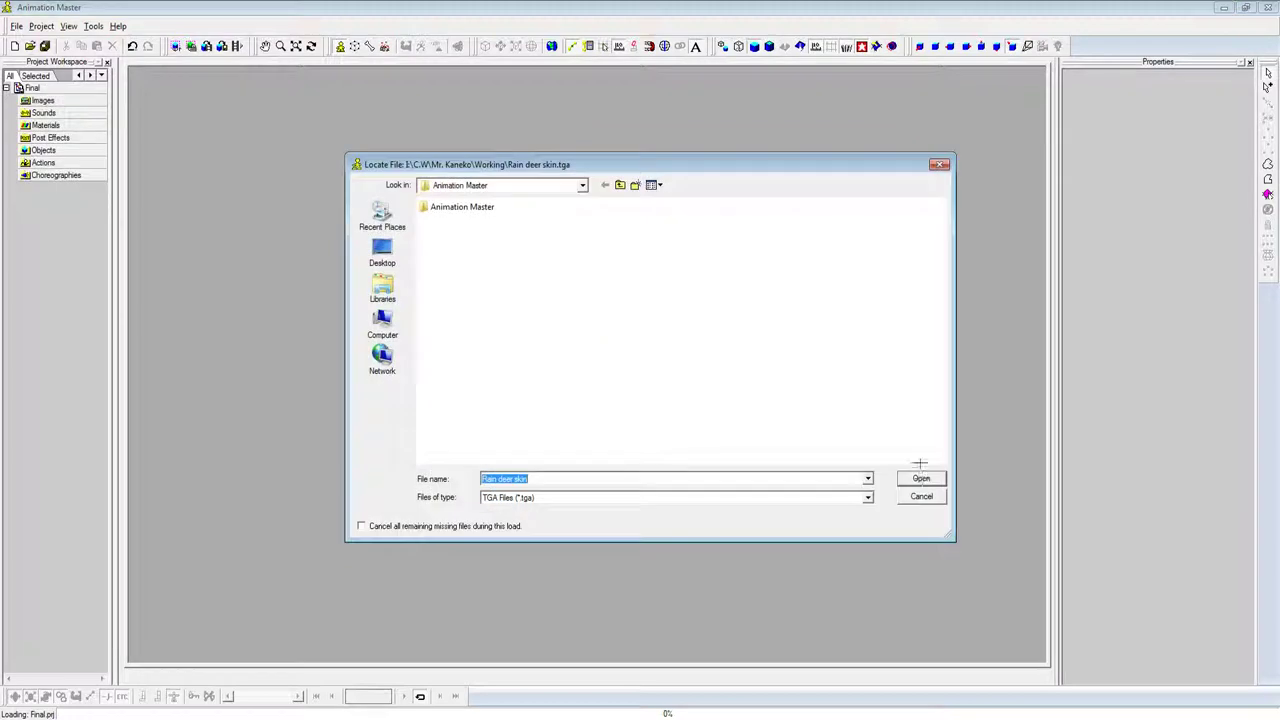
Step: Try 'Reindeer skin 2', then skip the missing textures and the Deer and Santa Claus models
text(Reindeer skin 2)
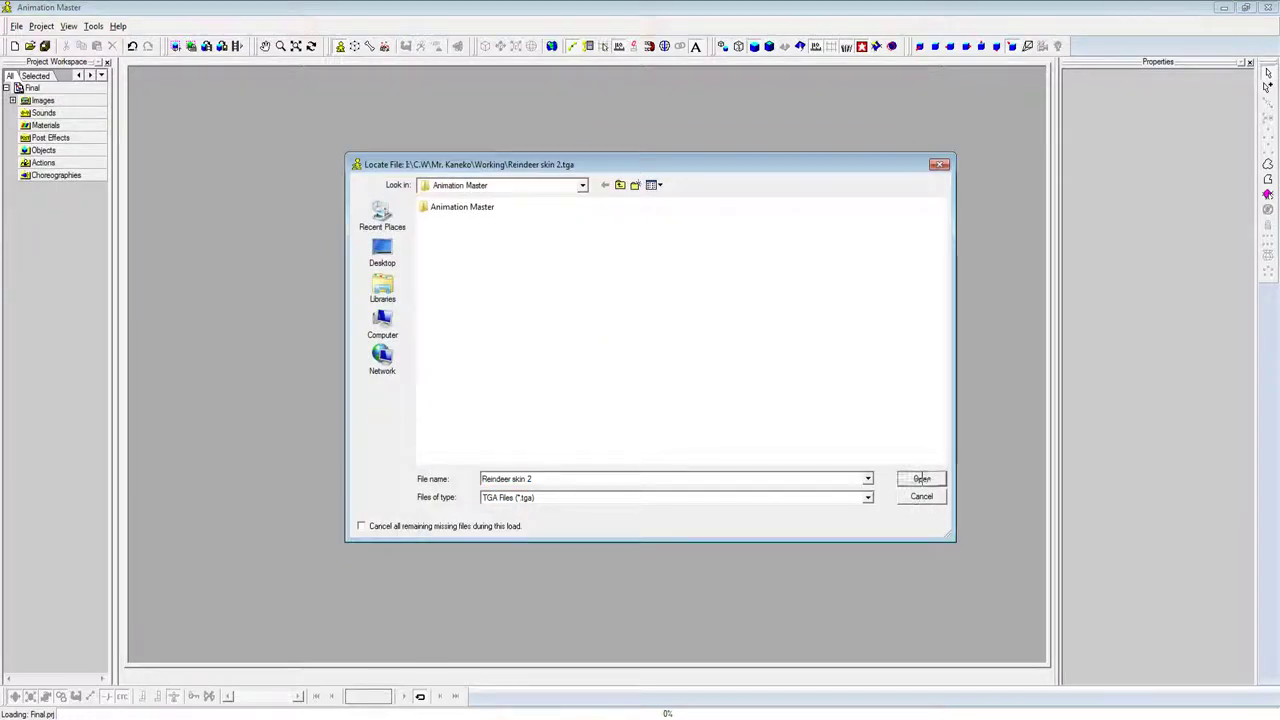
key(Return)
click(725, 378)
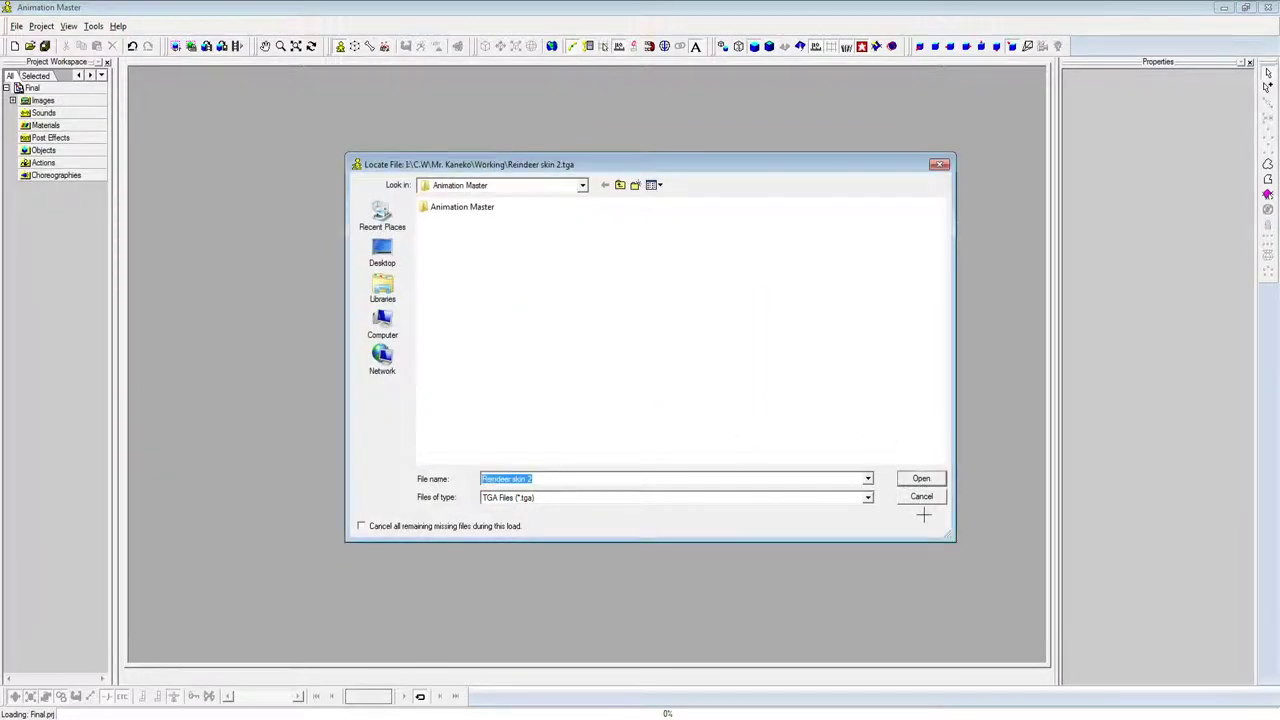
click(921, 496)
click(922, 494)
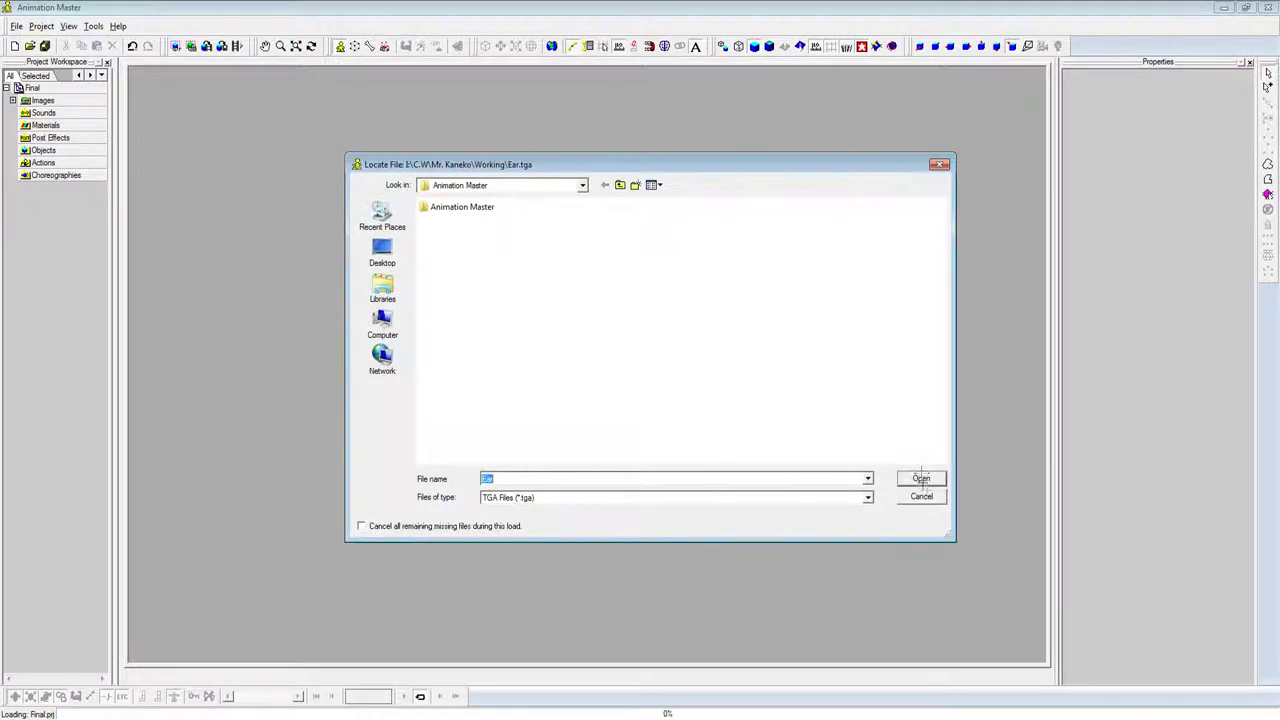
click(922, 496)
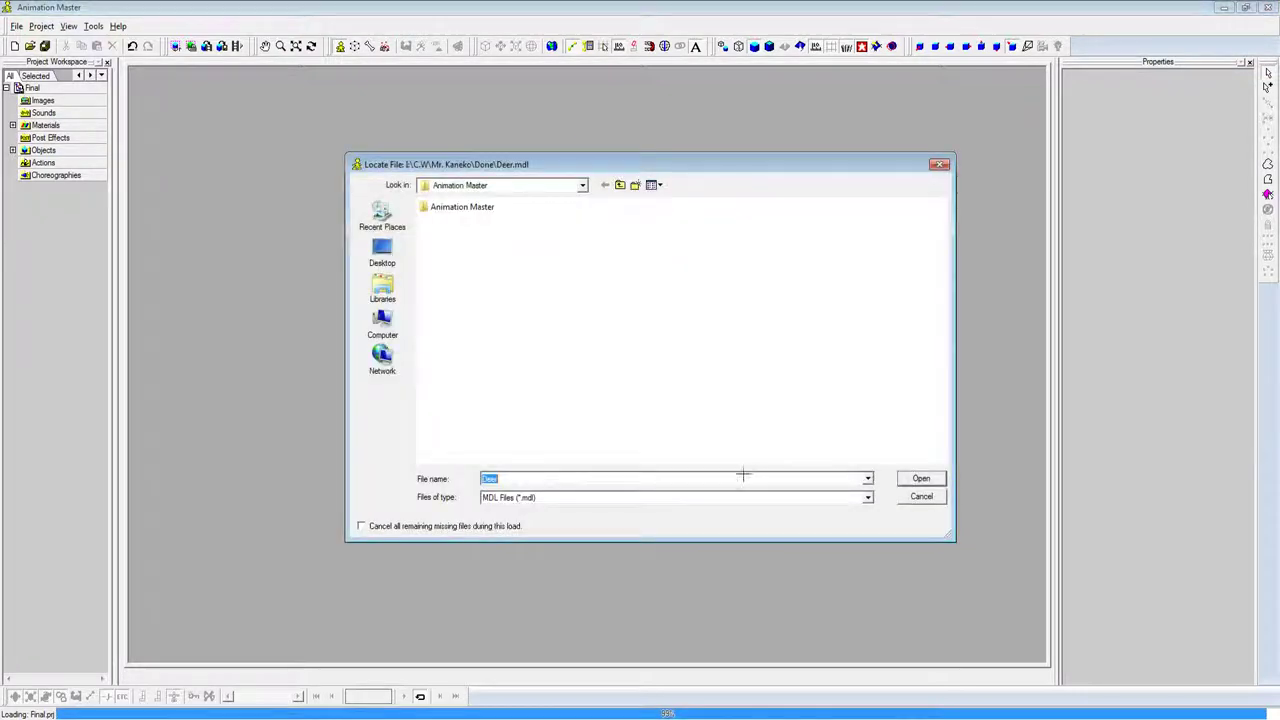
click(933, 496)
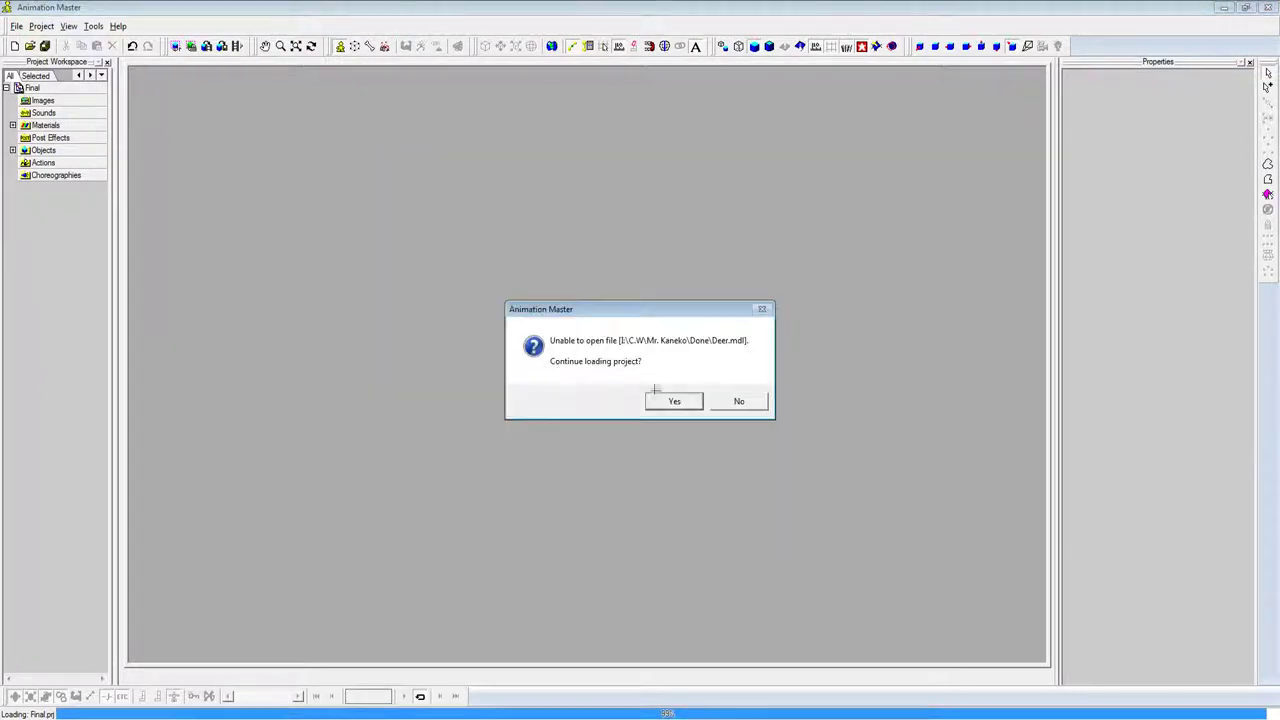
click(662, 400)
click(921, 496)
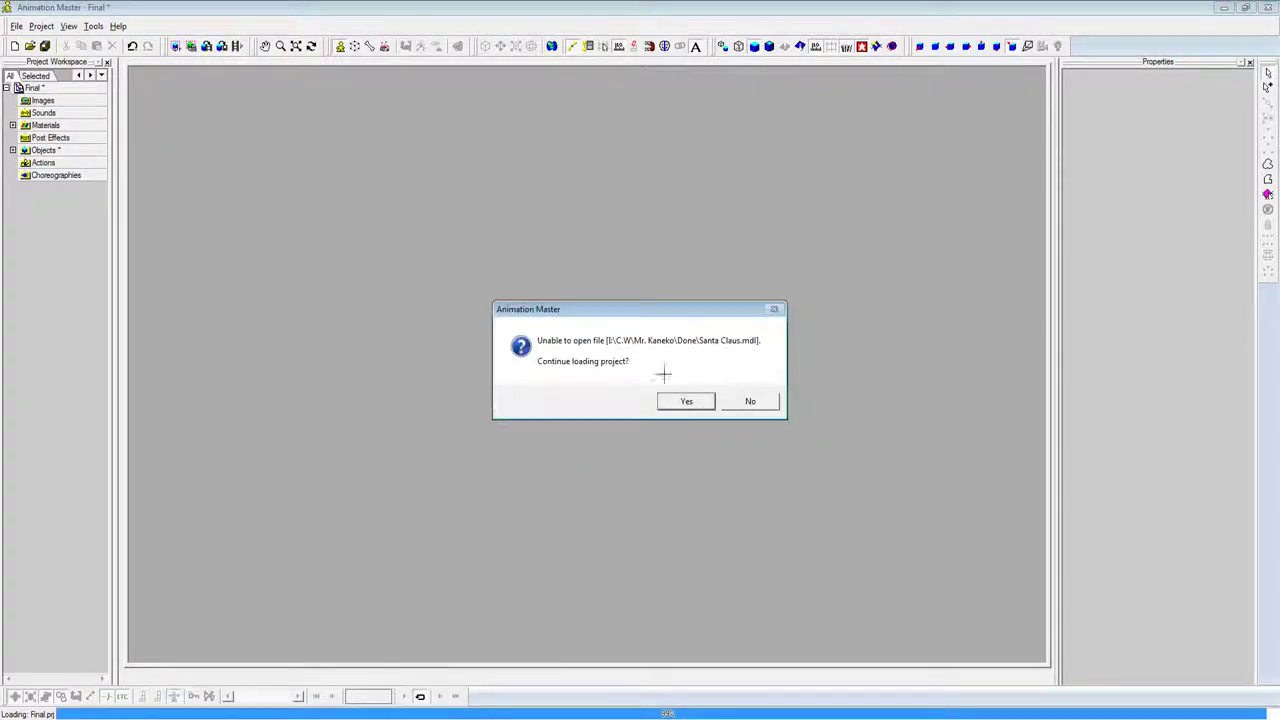
click(701, 400)
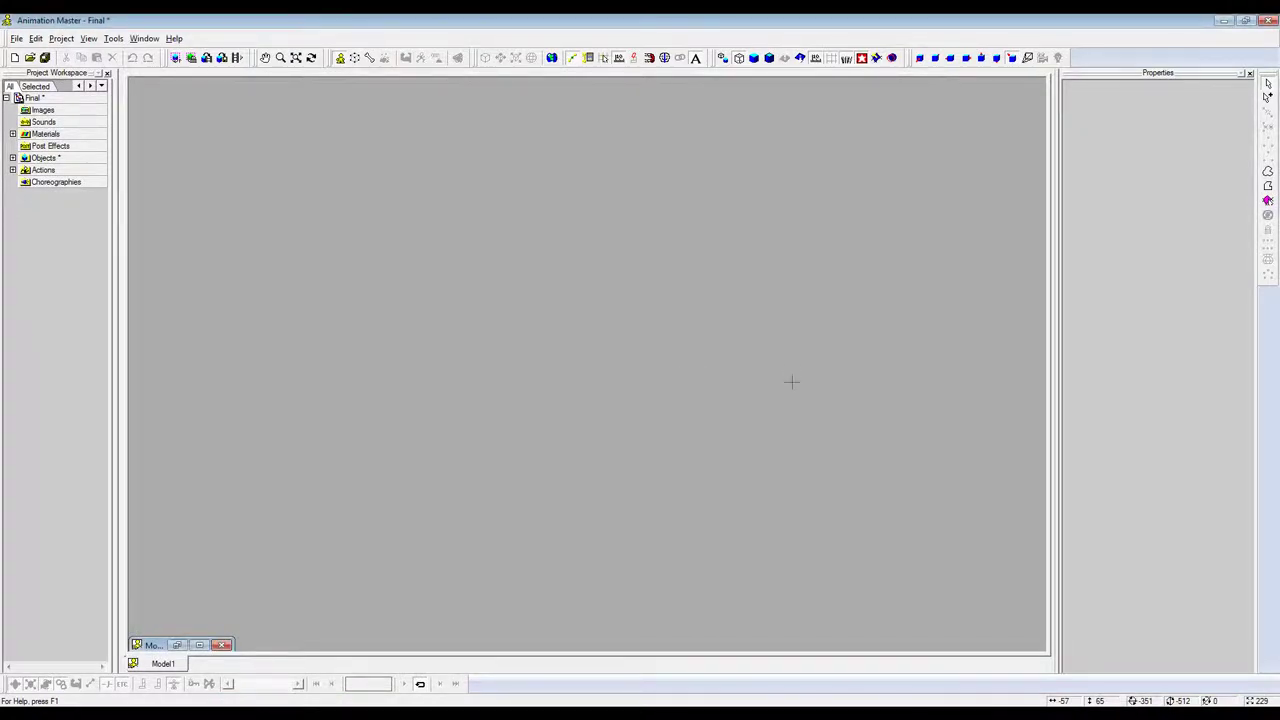
Step: Open 'Animated Title screen' from Documents > Youtube Recording > Animation without saving Final
key(ctrl+o)
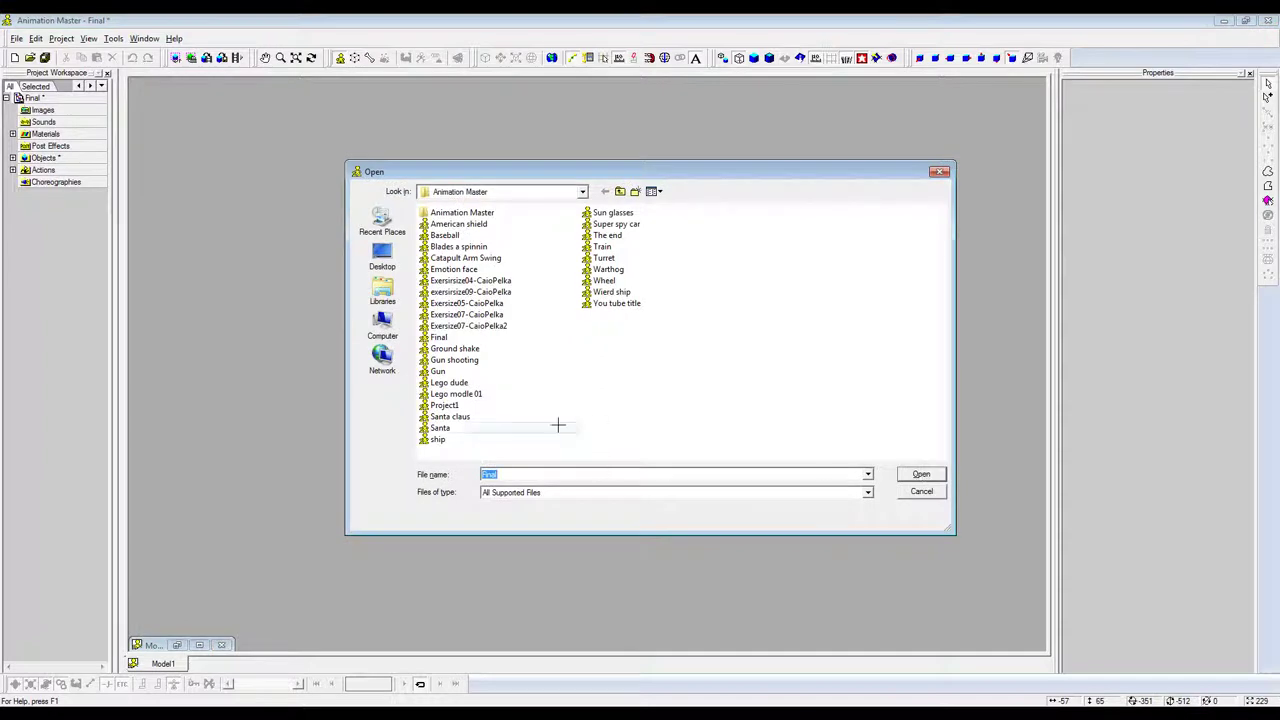
click(383, 290)
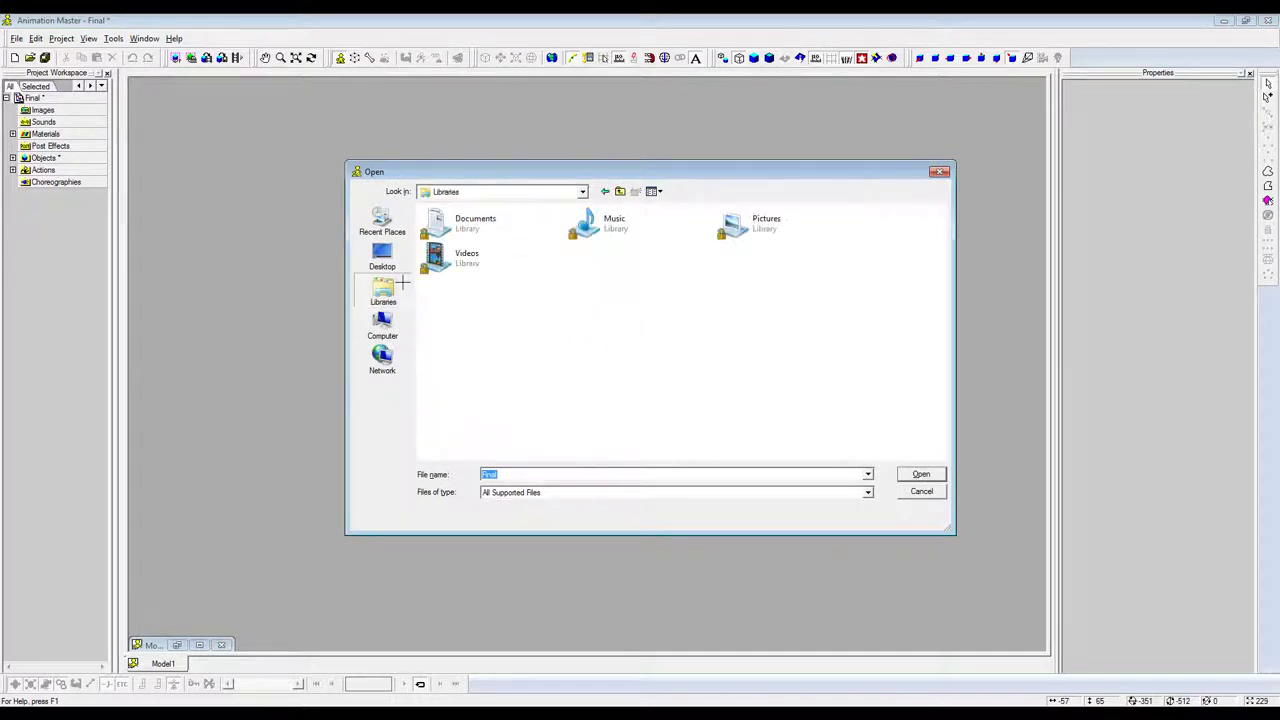
double_click(505, 226)
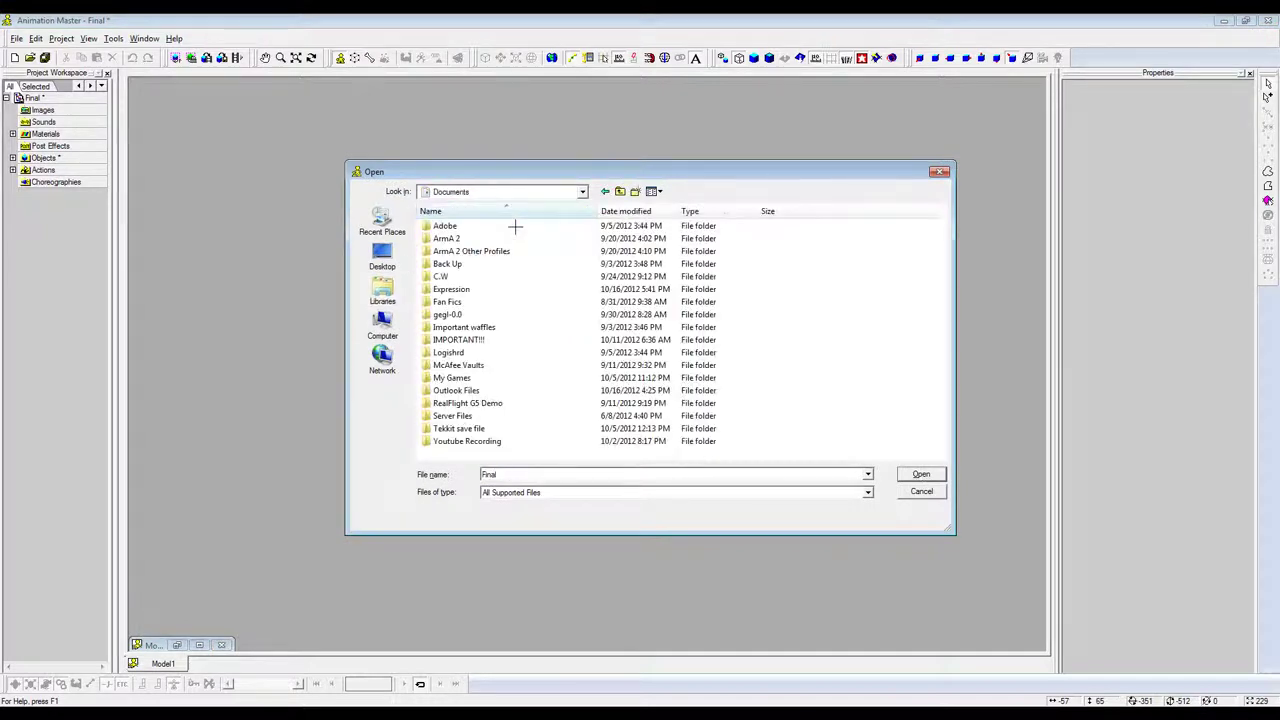
double_click(551, 274)
key(BackSpace)
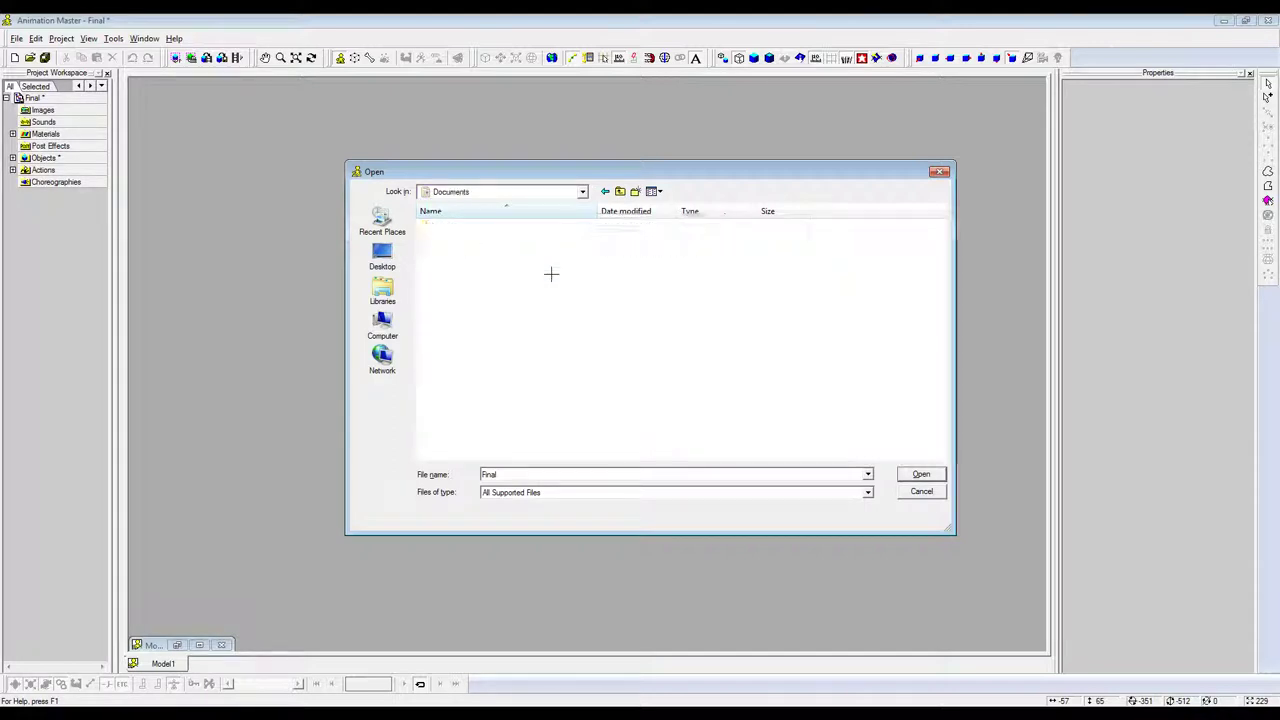
double_click(512, 441)
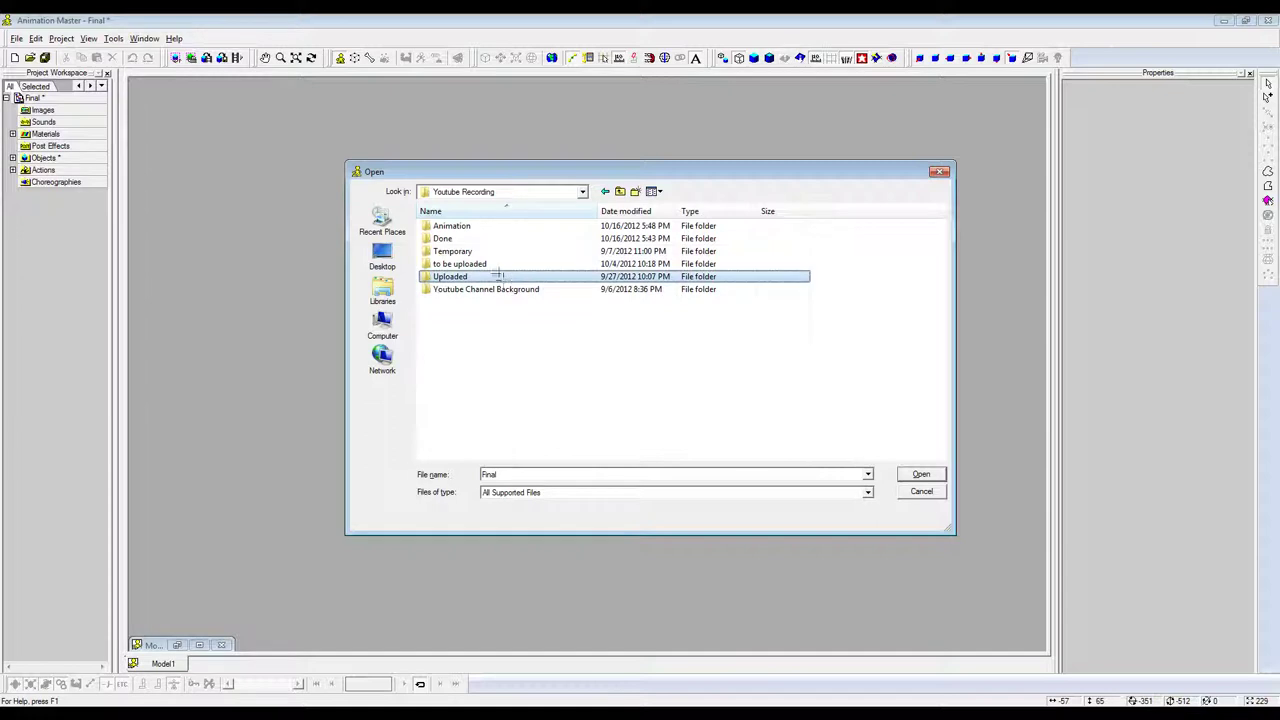
double_click(483, 239)
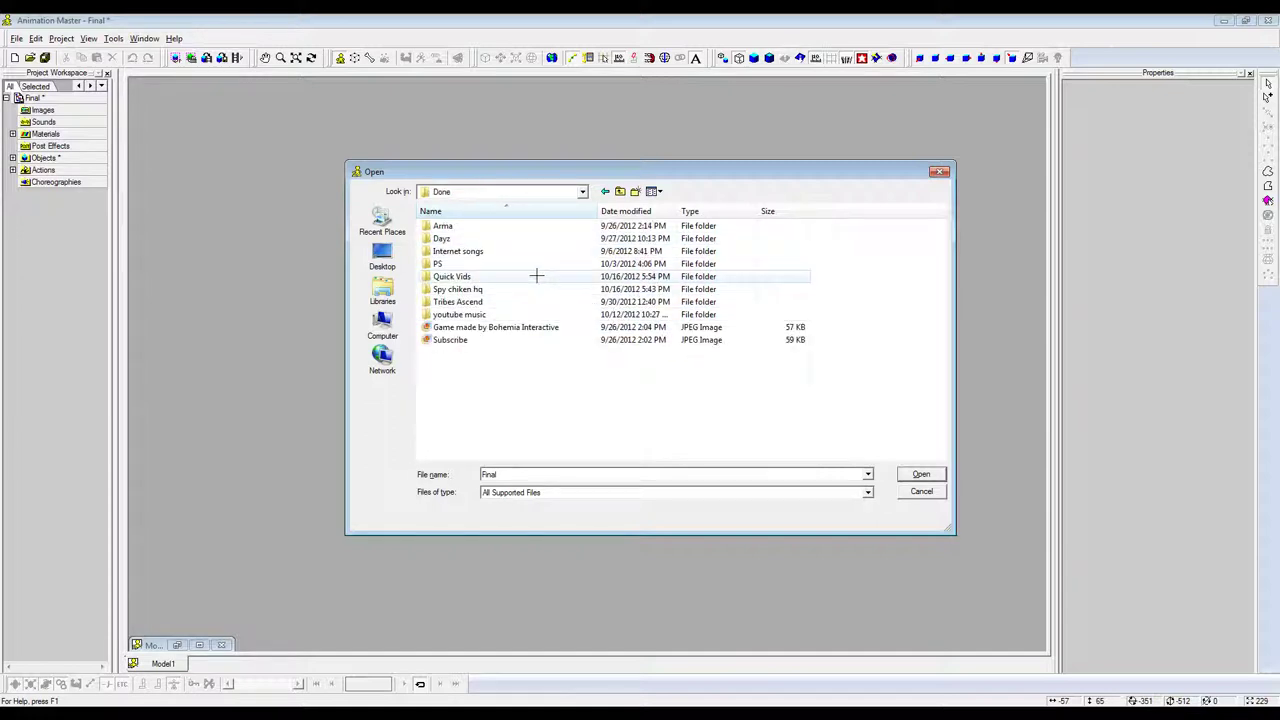
key(BackSpace)
double_click(493, 227)
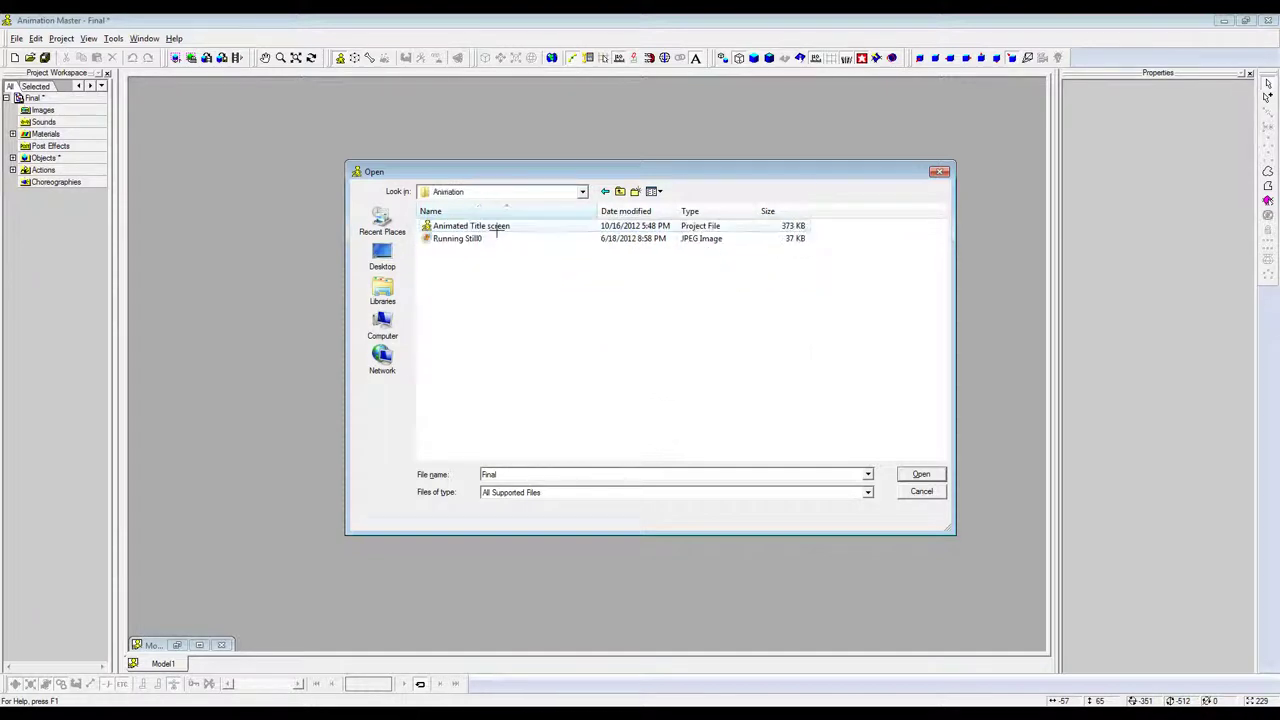
double_click(497, 228)
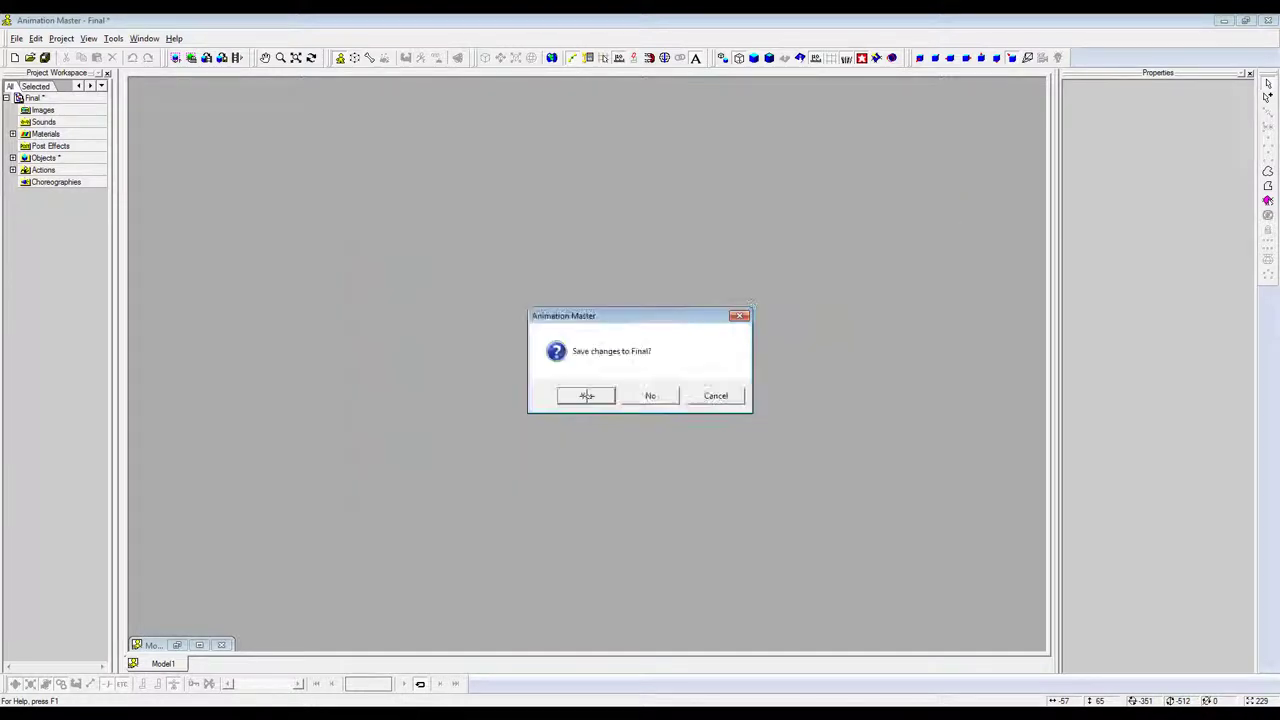
click(662, 395)
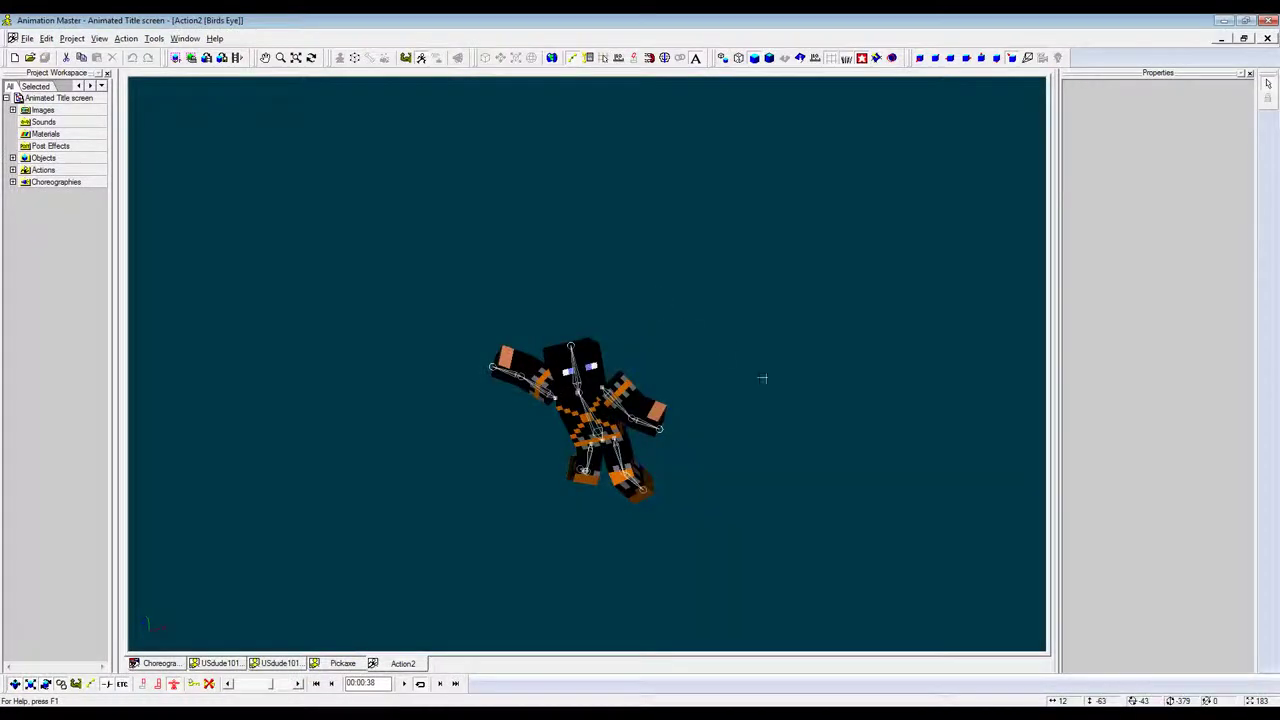
Step: View Choreography1 through Camera1 and play the USdude101 title animation
click(178, 664)
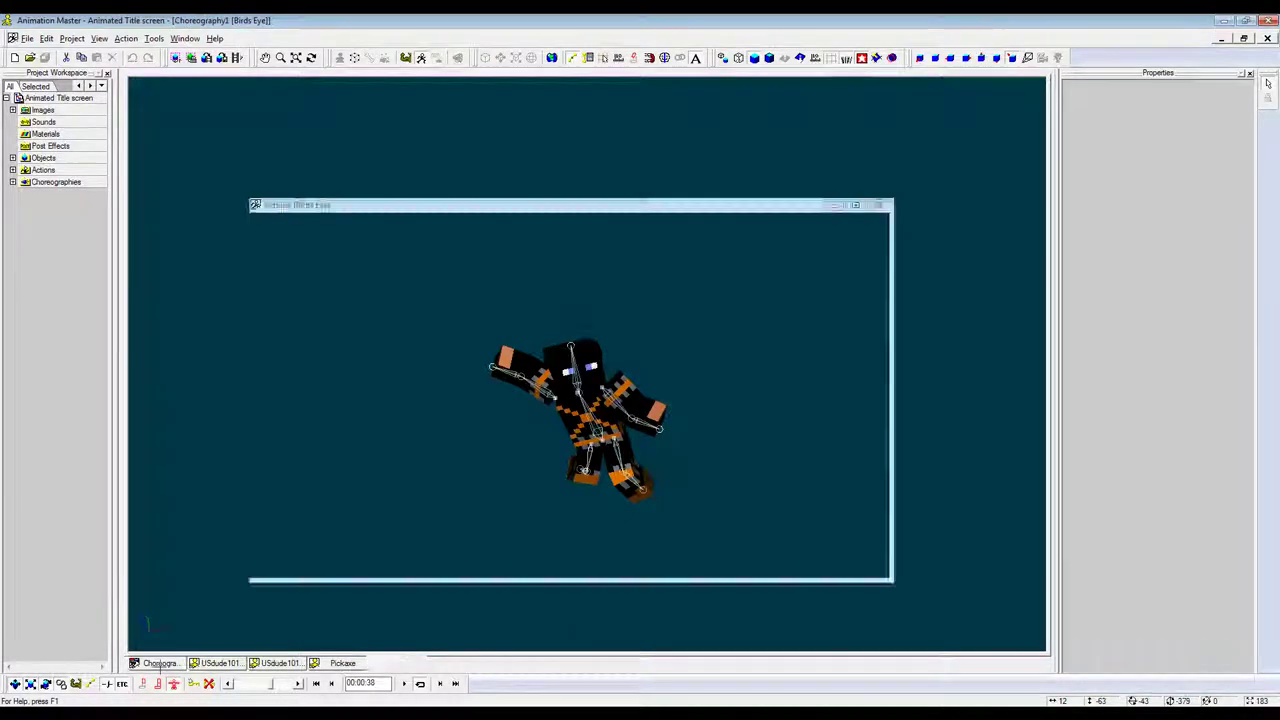
key(0)
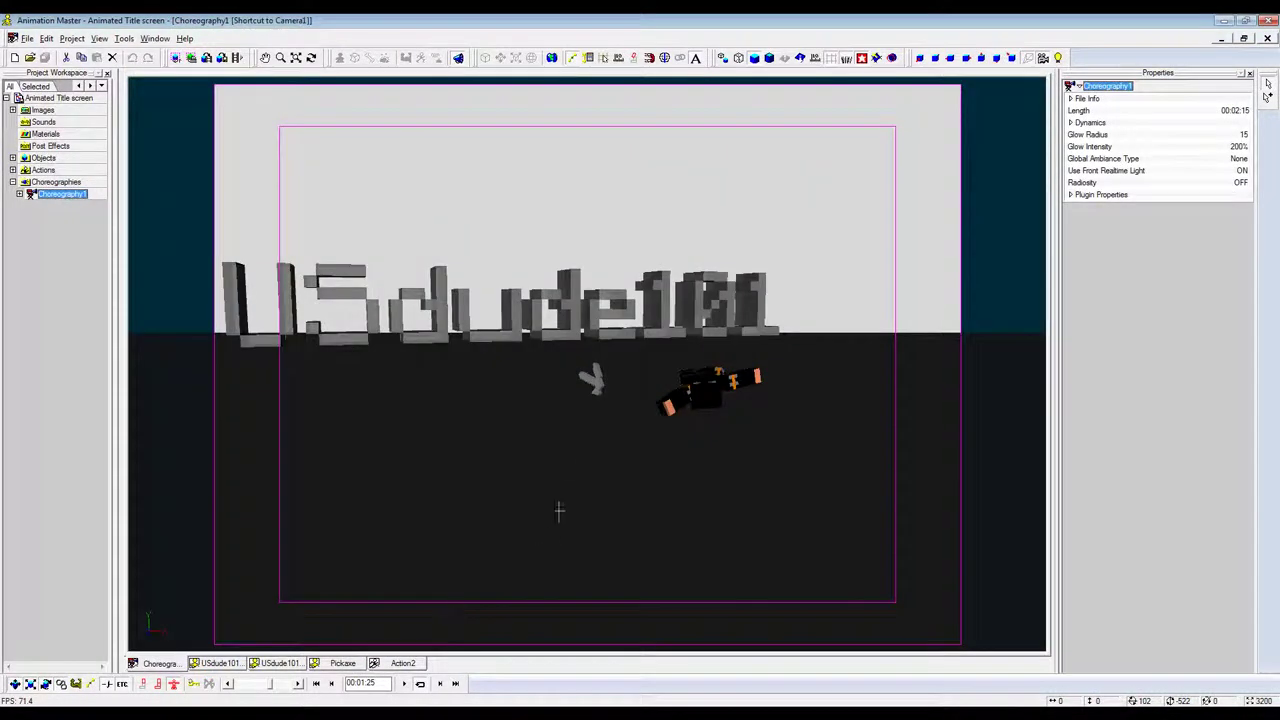
scroll(565, 447, down, 1)
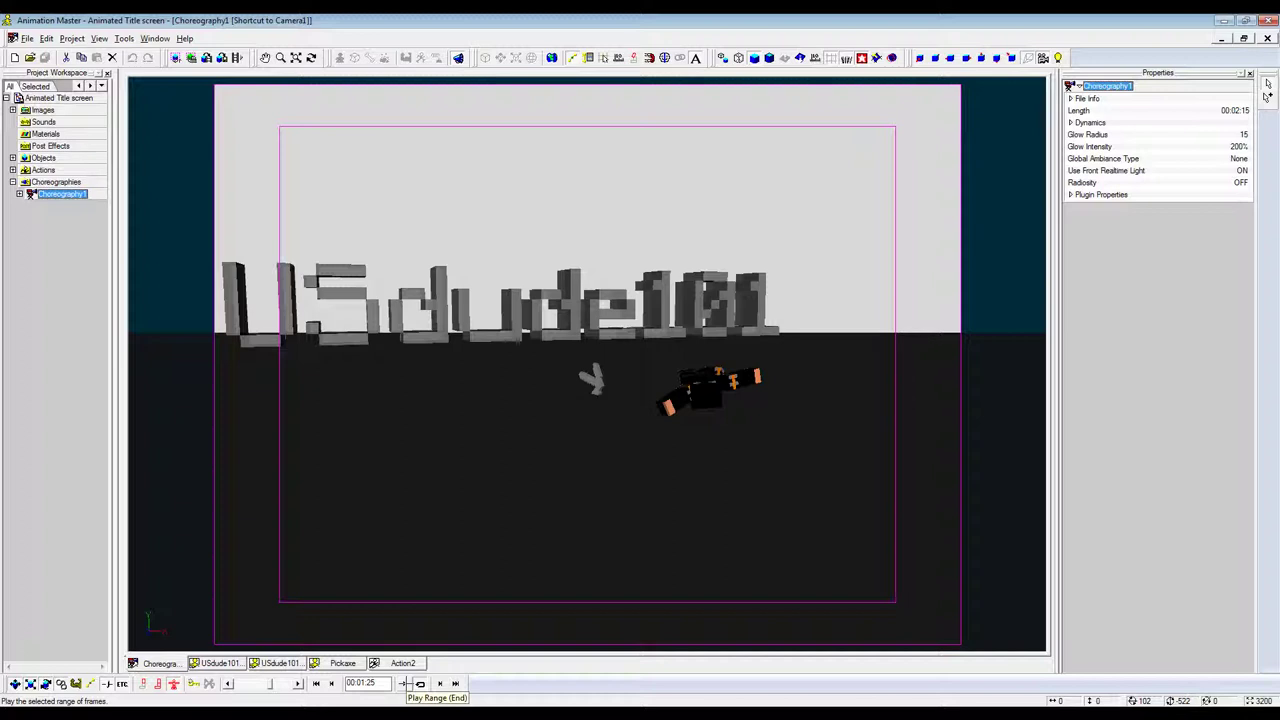
click(404, 683)
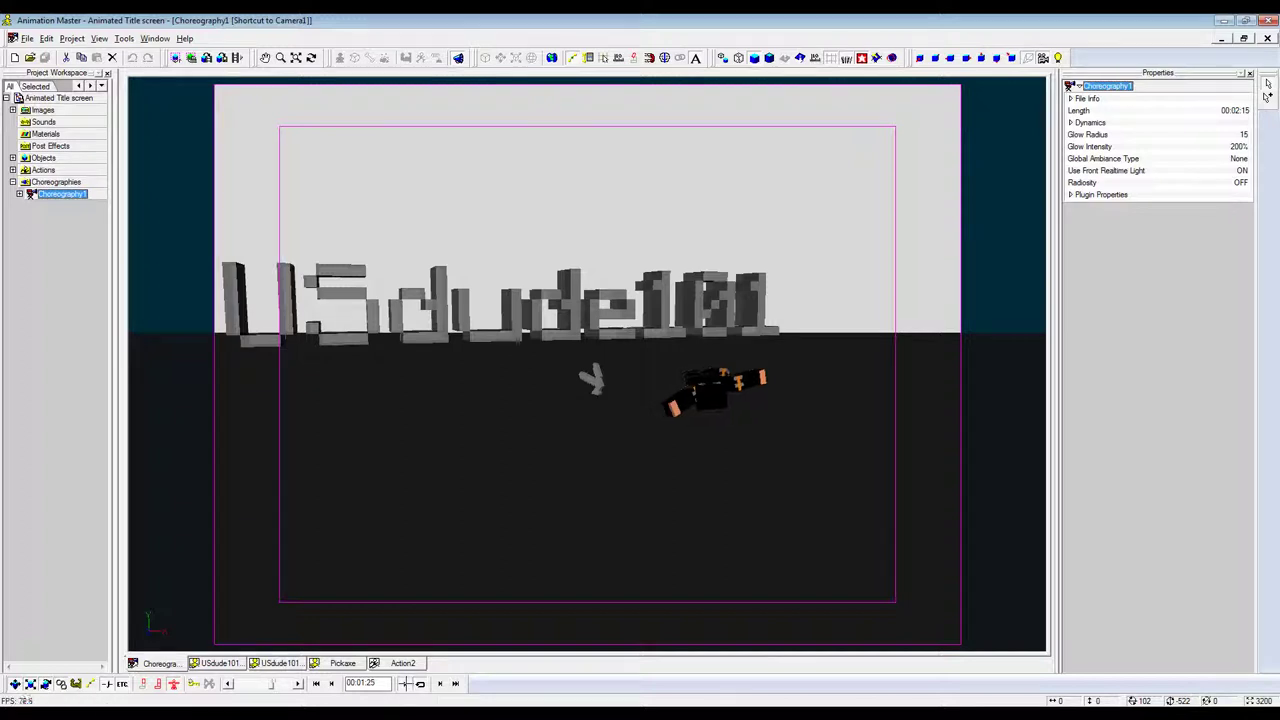